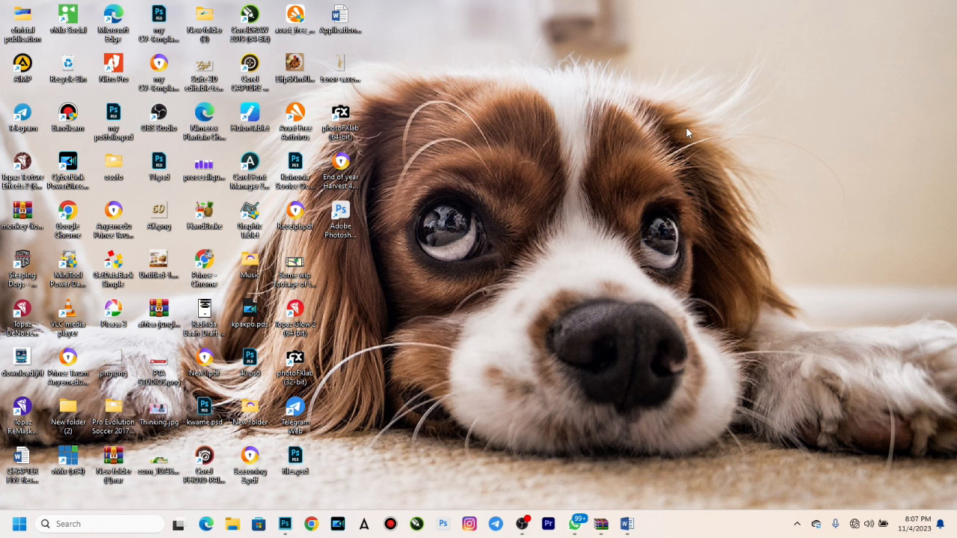
Switch to Photoshop and open the Your Design smart object from the Roll Up 1 - 0 group in the mockup file.
click(285, 524)
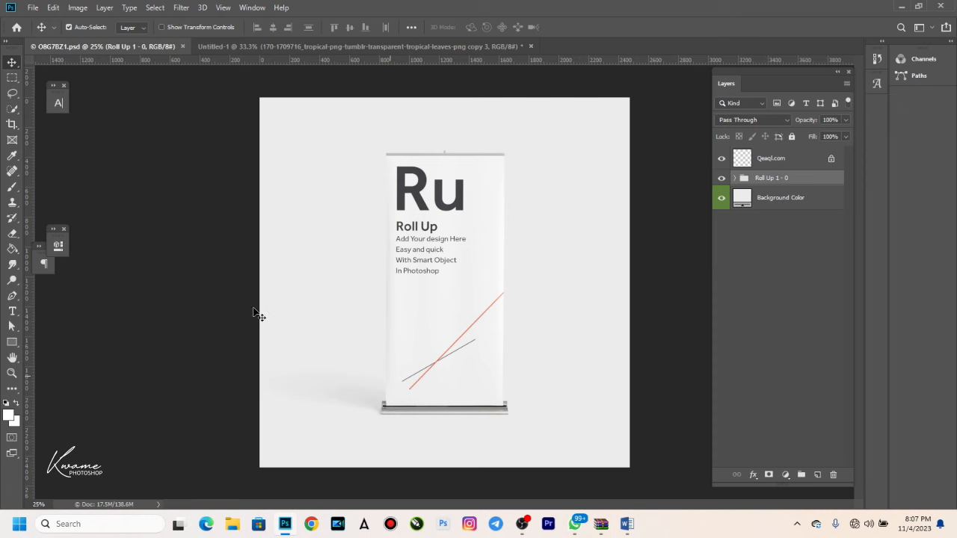
click(235, 46)
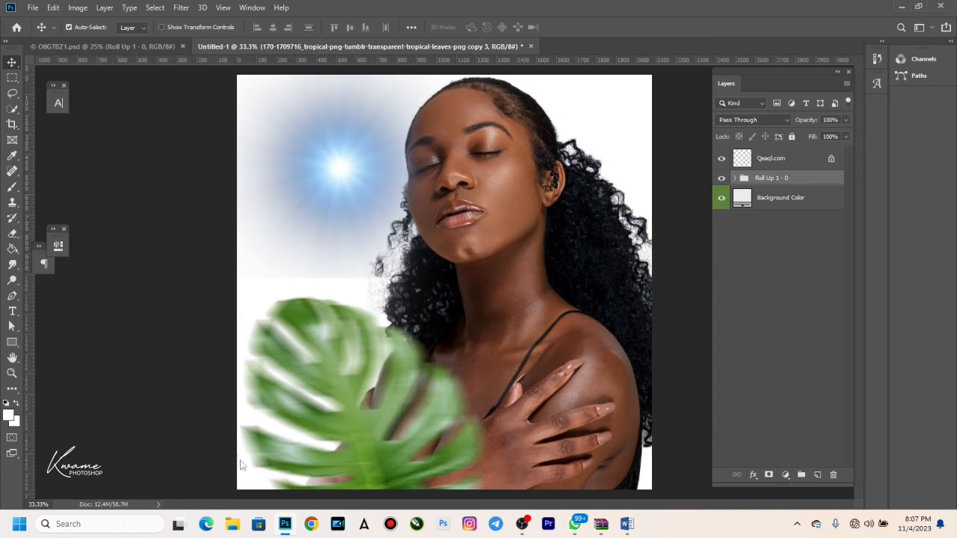
click(110, 49)
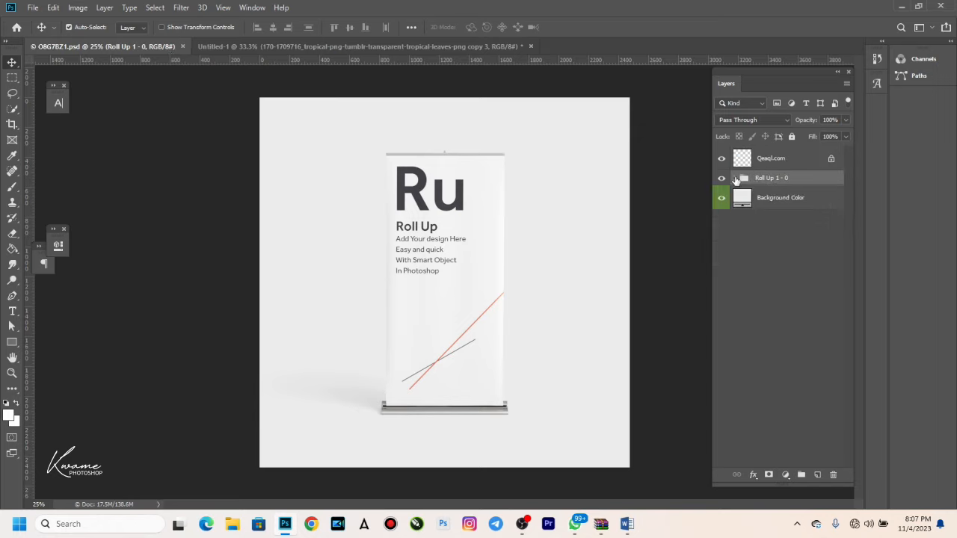
click(736, 178)
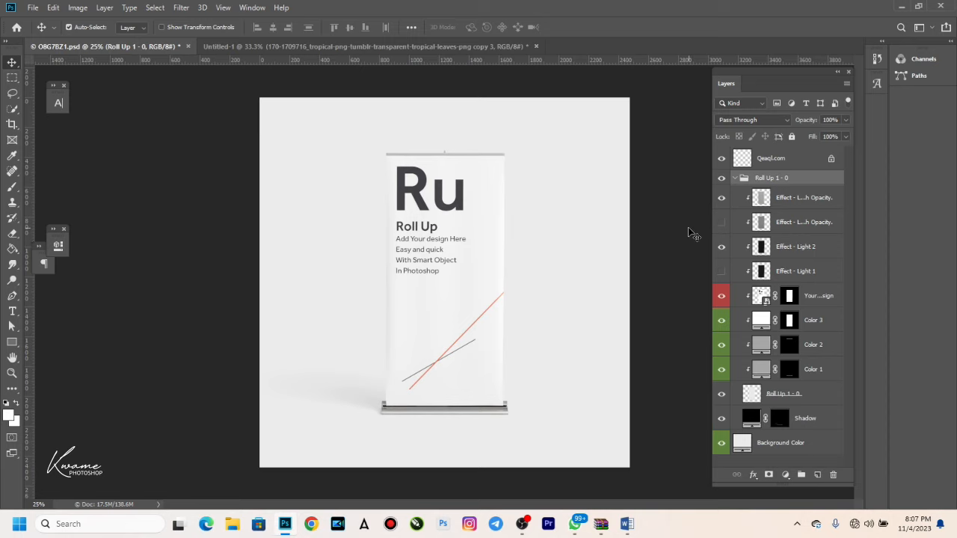
key(shift+alt+m)
double_click(761, 296)
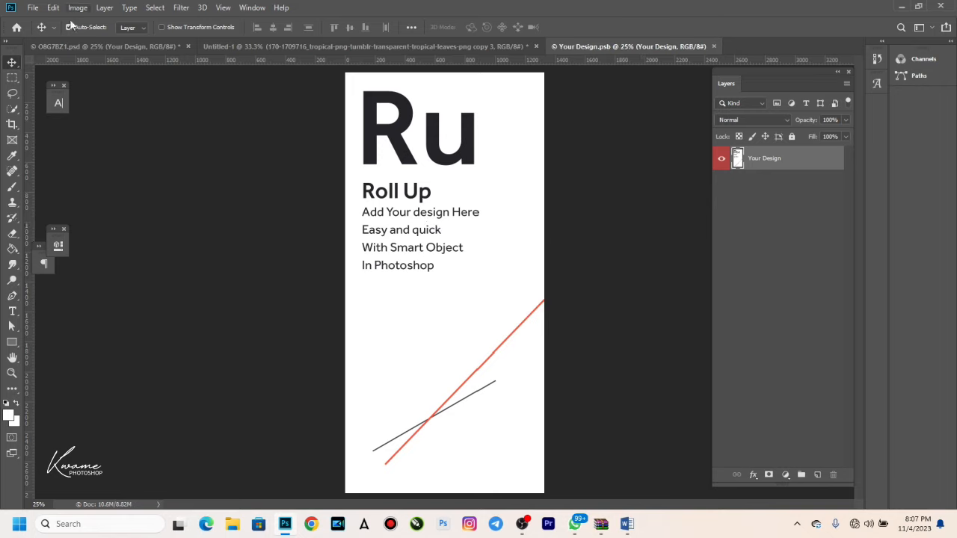
Hide the Your Design placeholder layer in the smart object document.
click(147, 47)
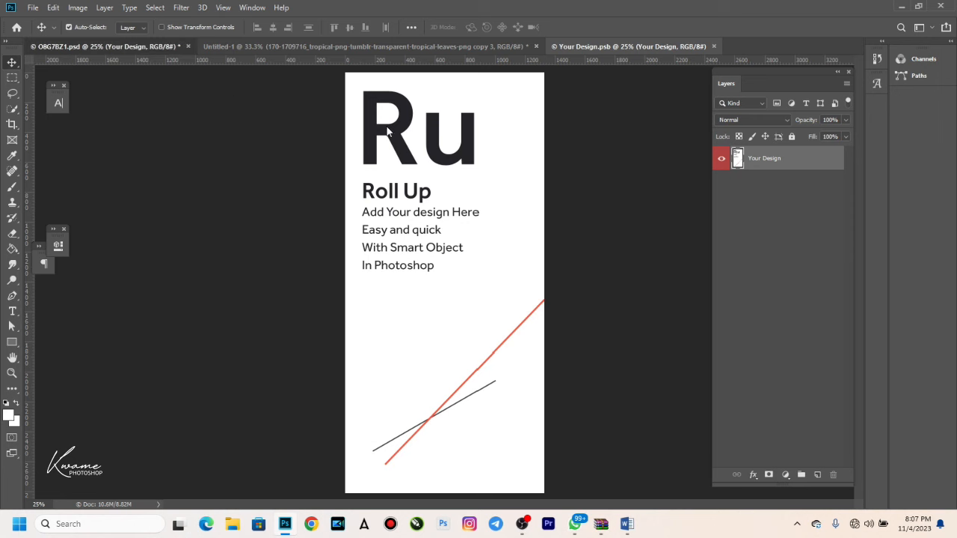
click(588, 53)
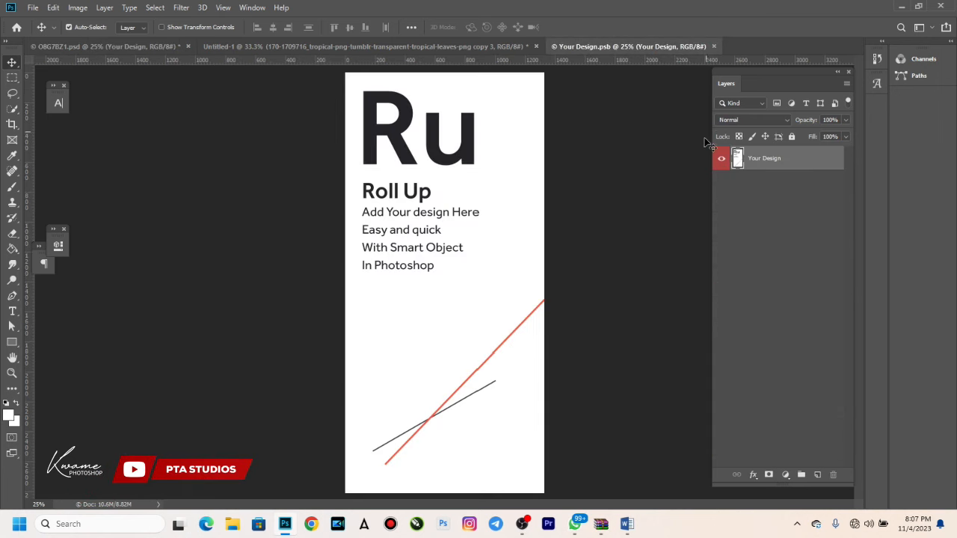
click(722, 158)
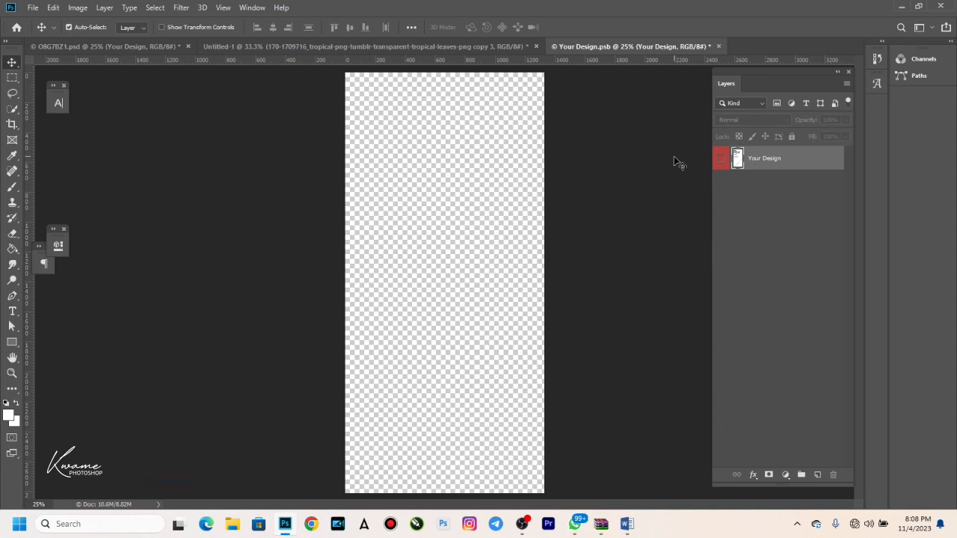
Bring the woman's photo layer from the Untitled-1 document into the Your Design.psb document.
click(329, 54)
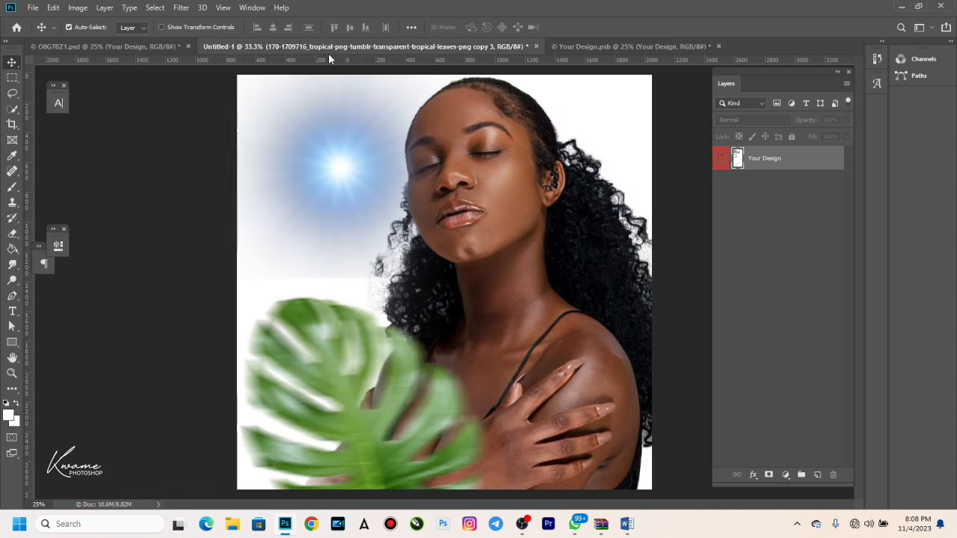
click(524, 196)
drag(523, 194, 306, 74)
drag(168, 47, 460, 146)
drag(442, 191, 440, 187)
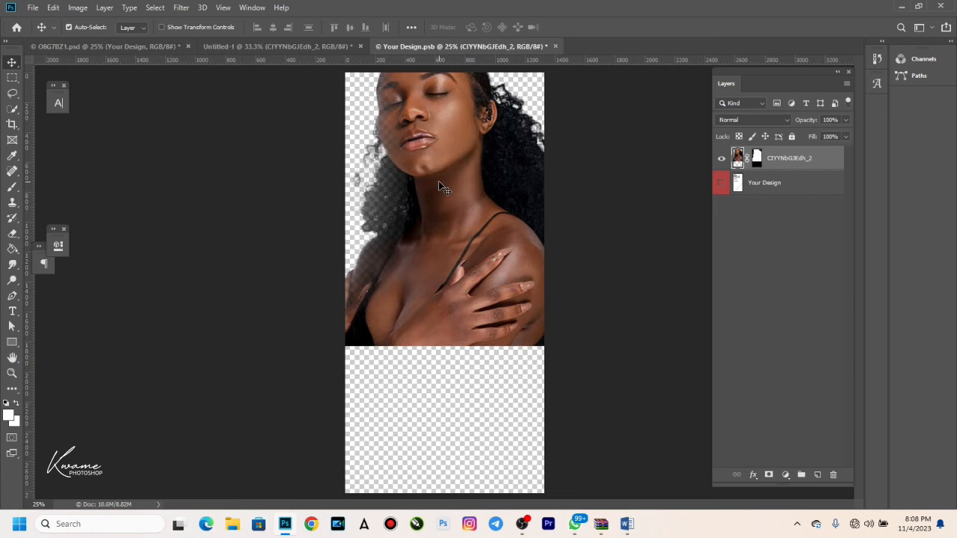
Scale the woman's photo to about 77% and position it at the canvas's upper right, with her shoulder running off the edge.
key(ctrl+t)
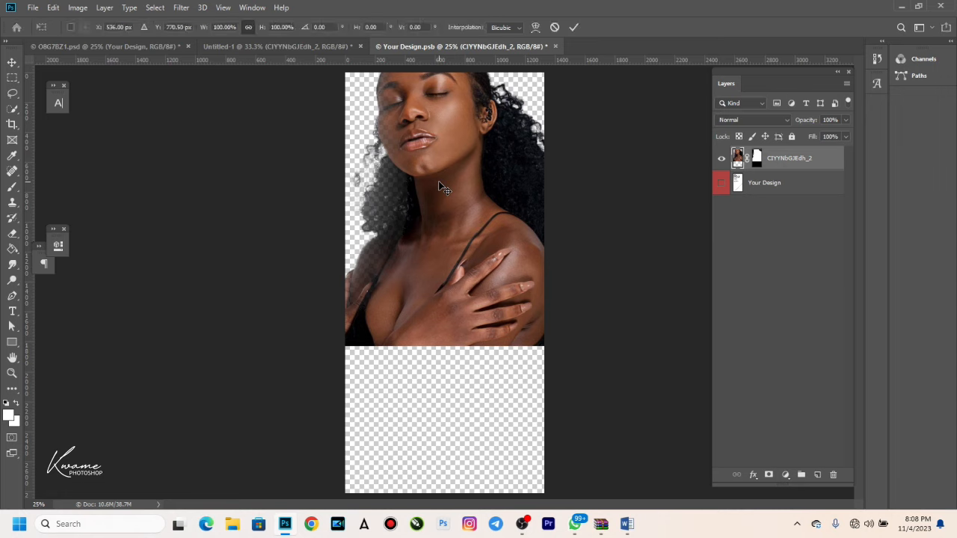
drag(267, 187, 344, 186)
drag(516, 138, 502, 175)
mouse_move(475, 228)
mouse_down()
mouse_move(484, 217)
mouse_move(478, 222)
mouse_up()
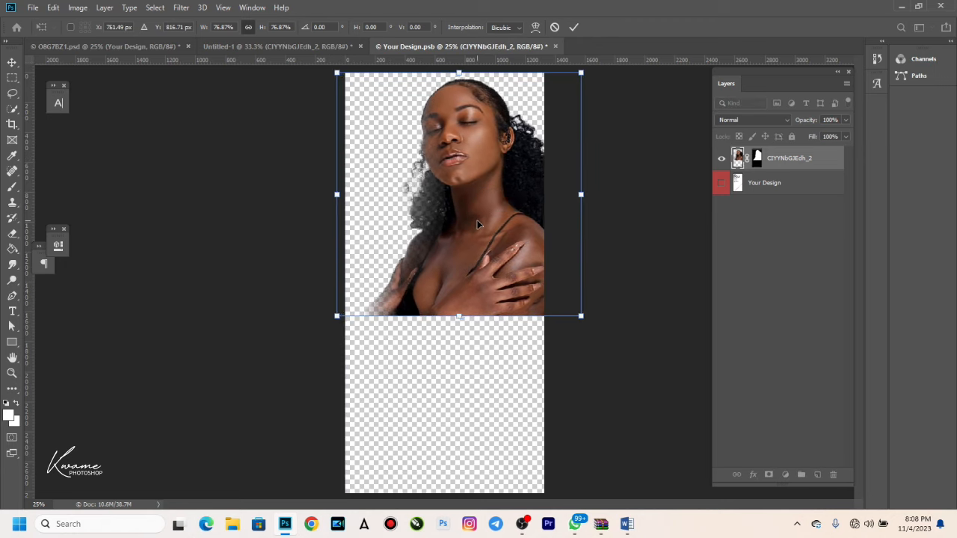
click(574, 27)
Delete the hidden Your Design placeholder layer.
click(781, 183)
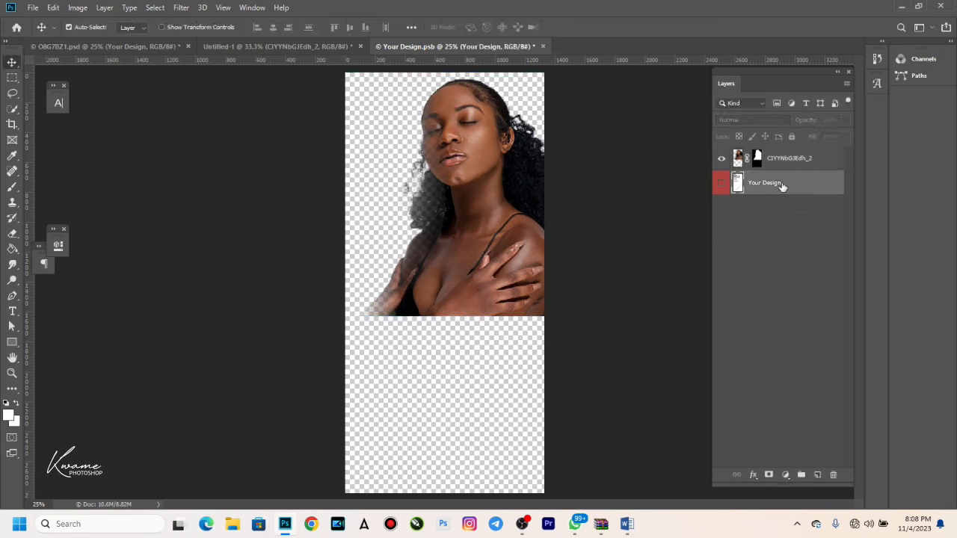
key(Delete)
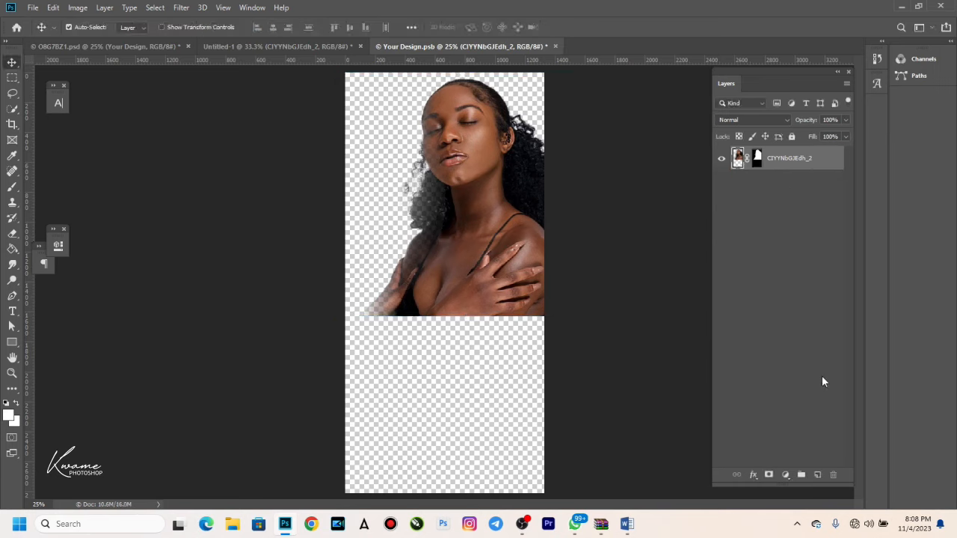
Add a #f9f9f9 Solid Color fill layer beneath the woman's photo and nudge the photo slightly down.
click(785, 475)
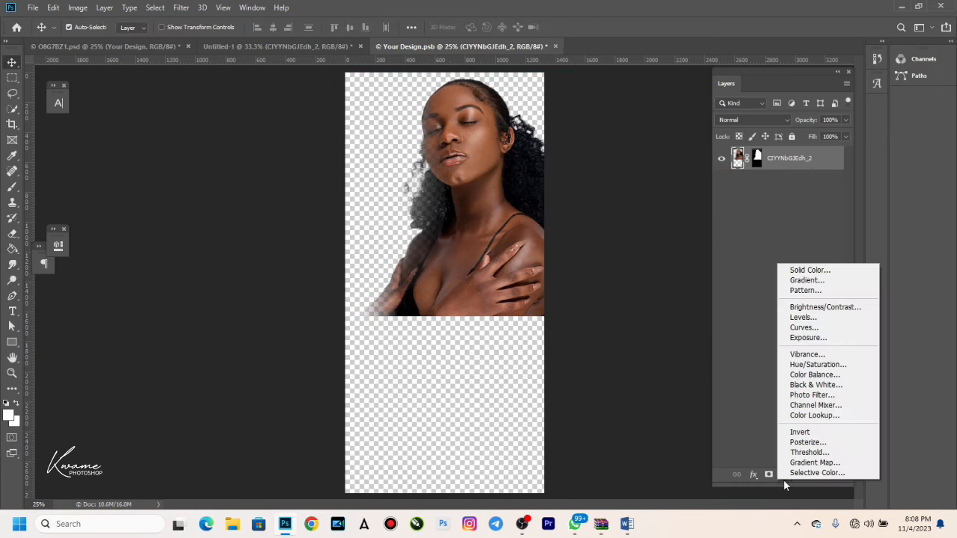
click(823, 272)
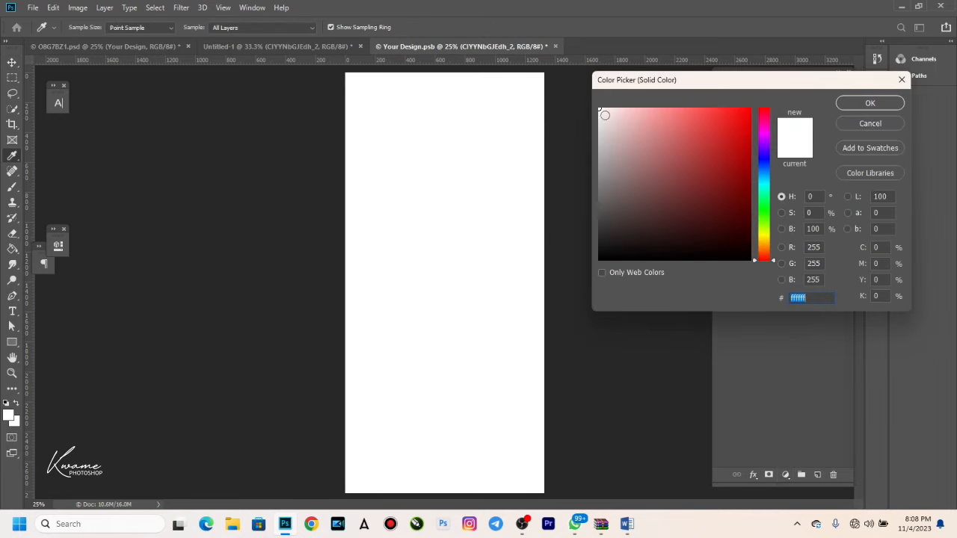
click(597, 111)
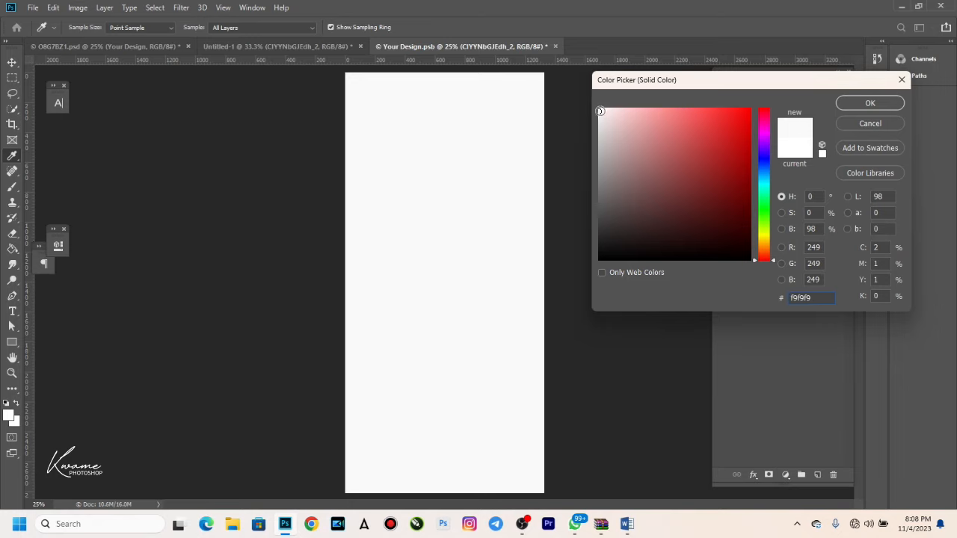
click(868, 102)
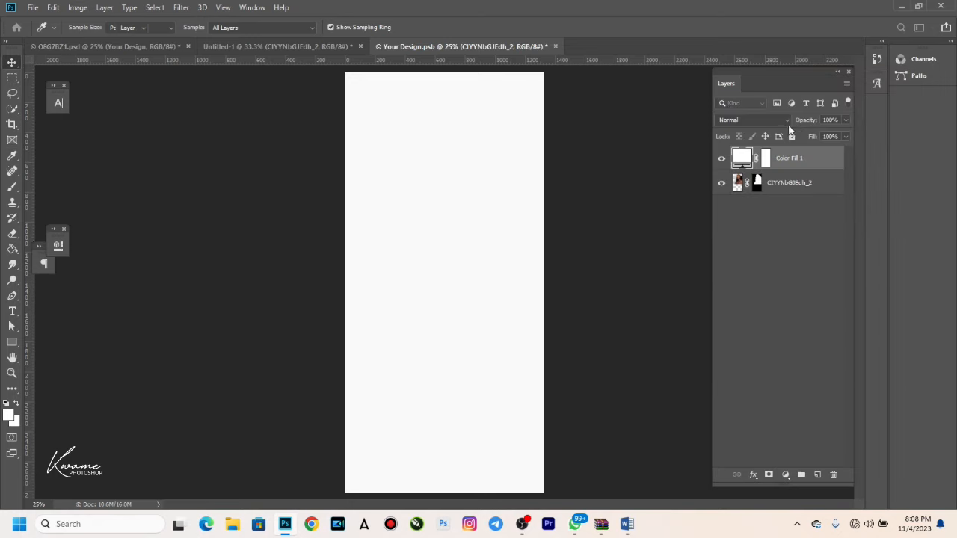
drag(792, 158, 799, 197)
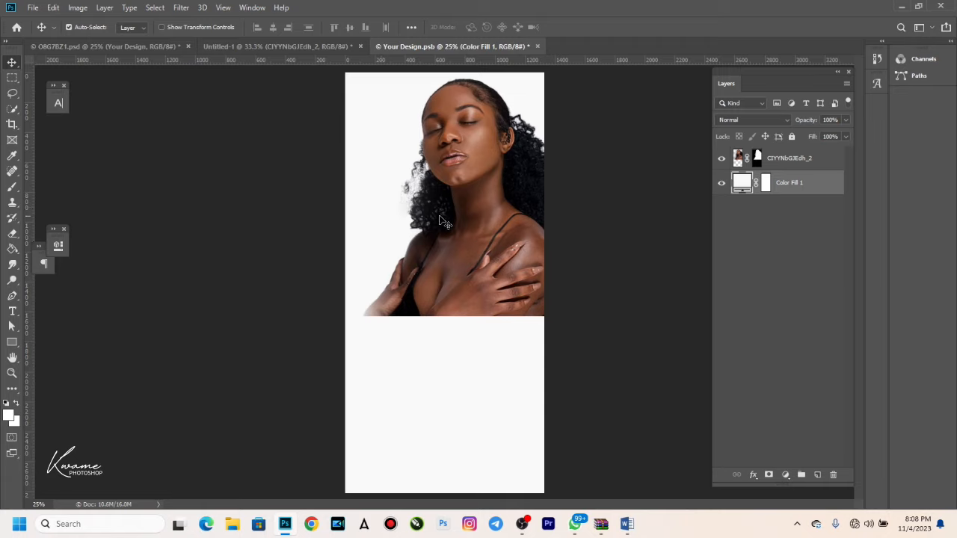
drag(447, 201, 447, 205)
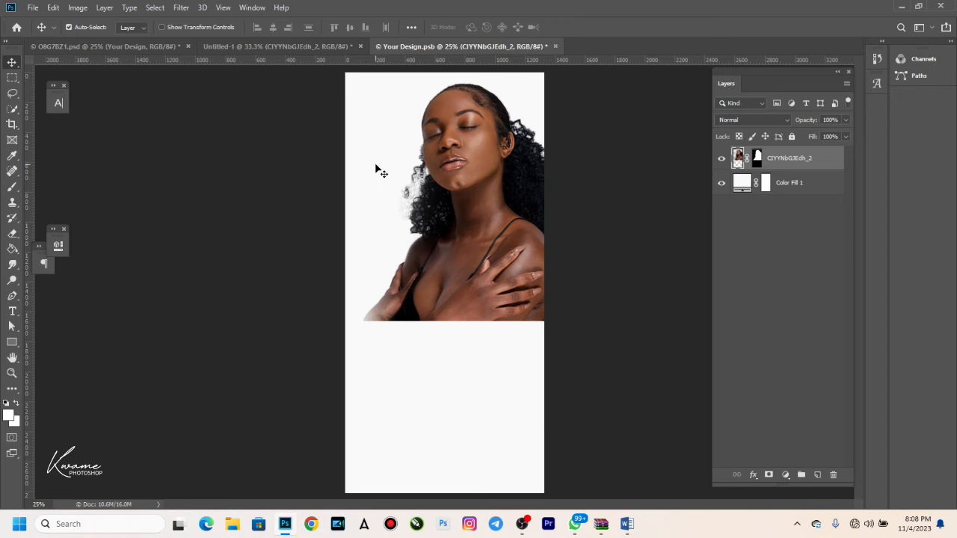
Copy the salon name line "EB NYENE Salon" from the Word document and return to Photoshop.
click(630, 530)
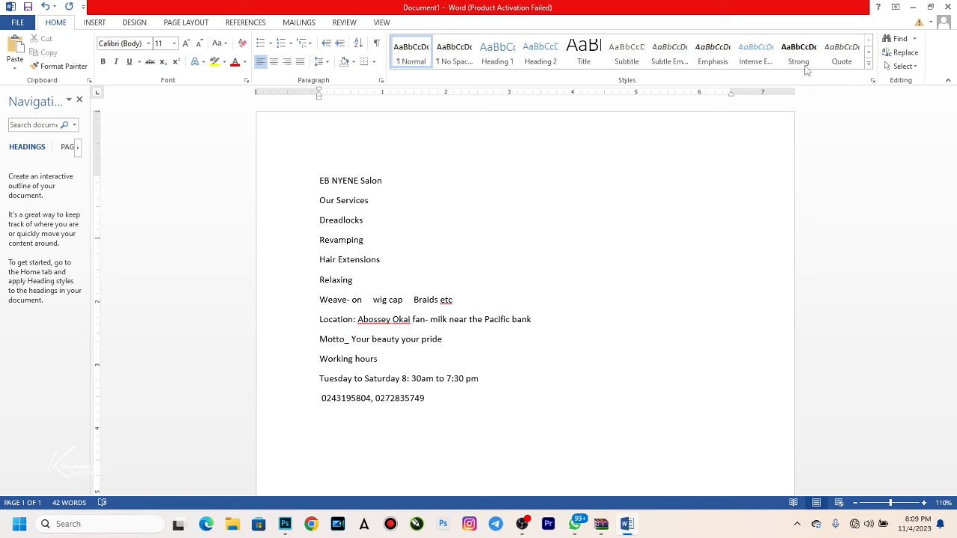
click(912, 7)
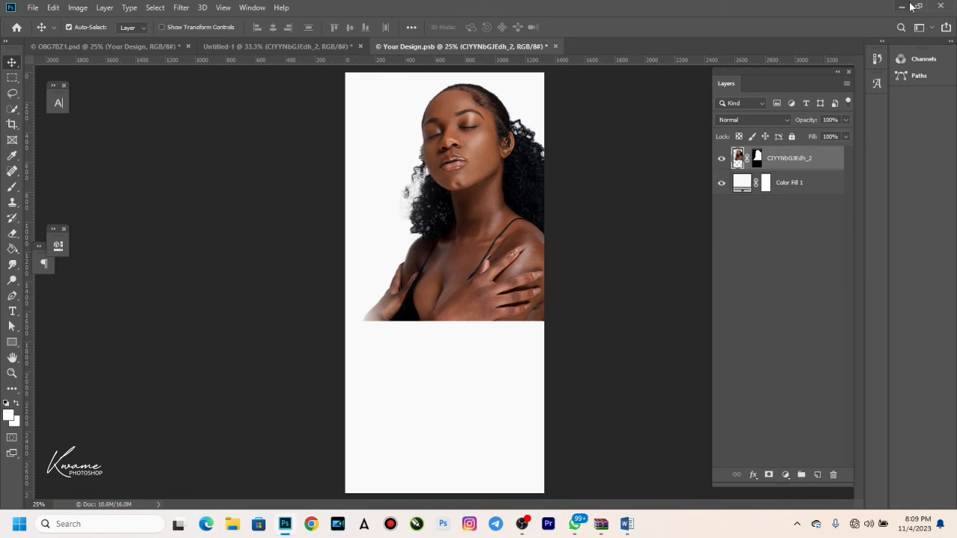
click(623, 527)
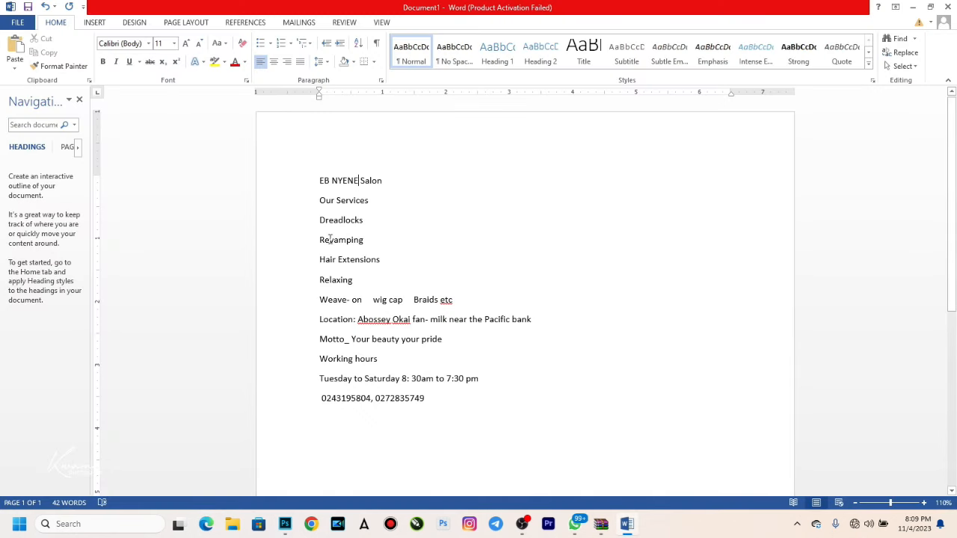
drag(317, 180, 397, 173)
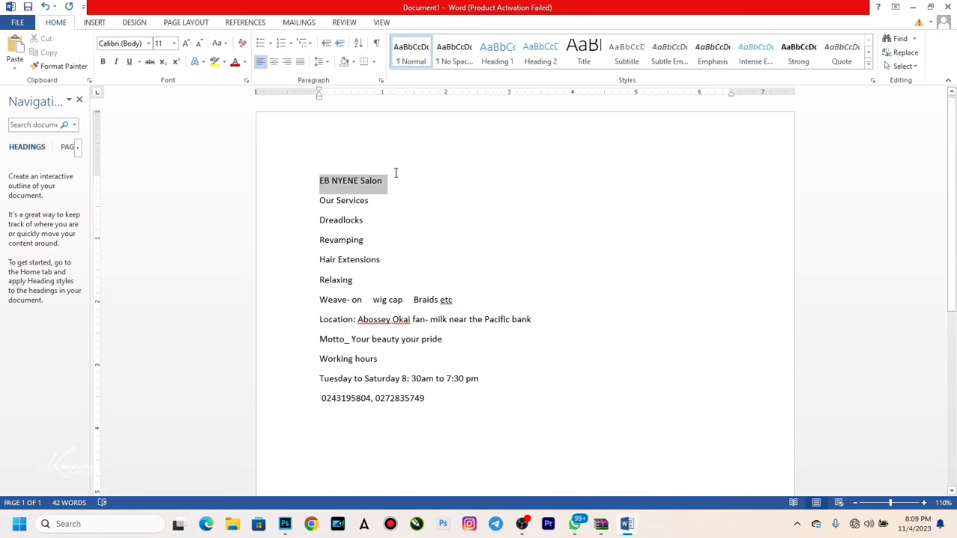
click(913, 7)
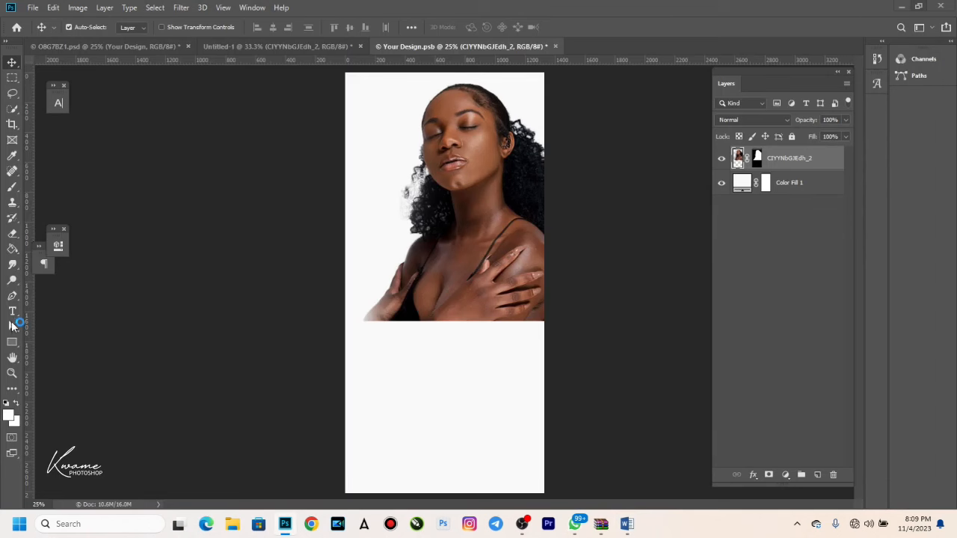
Paste the salon name as a text line below the woman's photo and cut everything after "EB" from it.
click(13, 313)
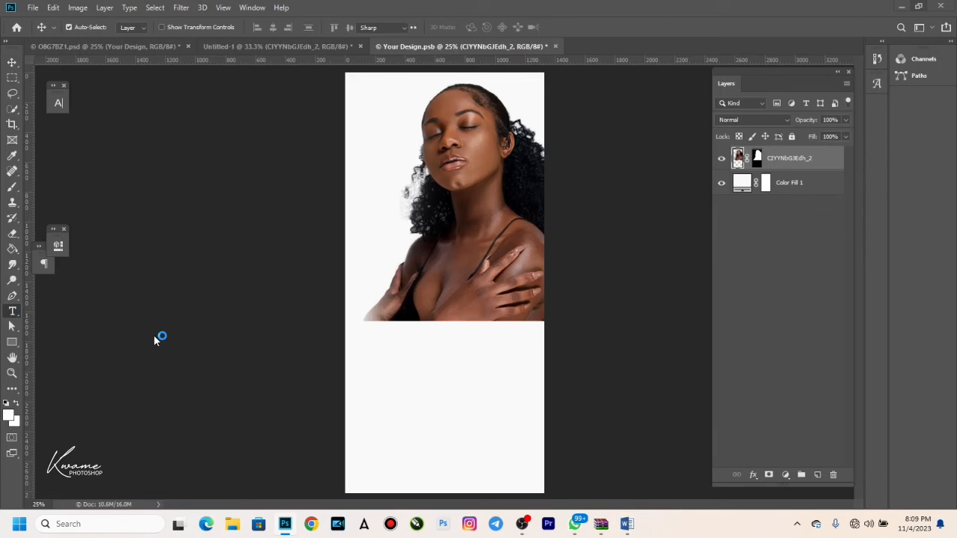
click(378, 357)
key(BackSpace)
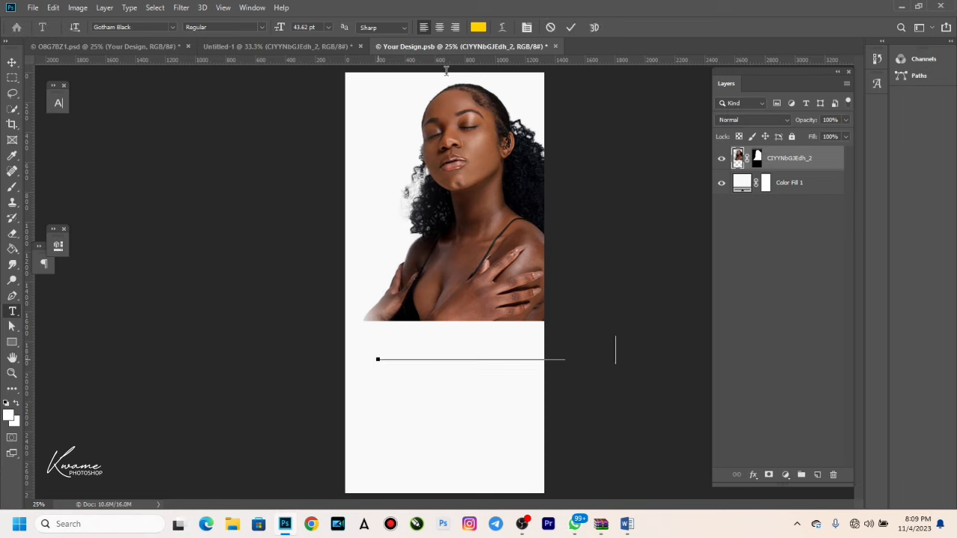
key(ctrl+v)
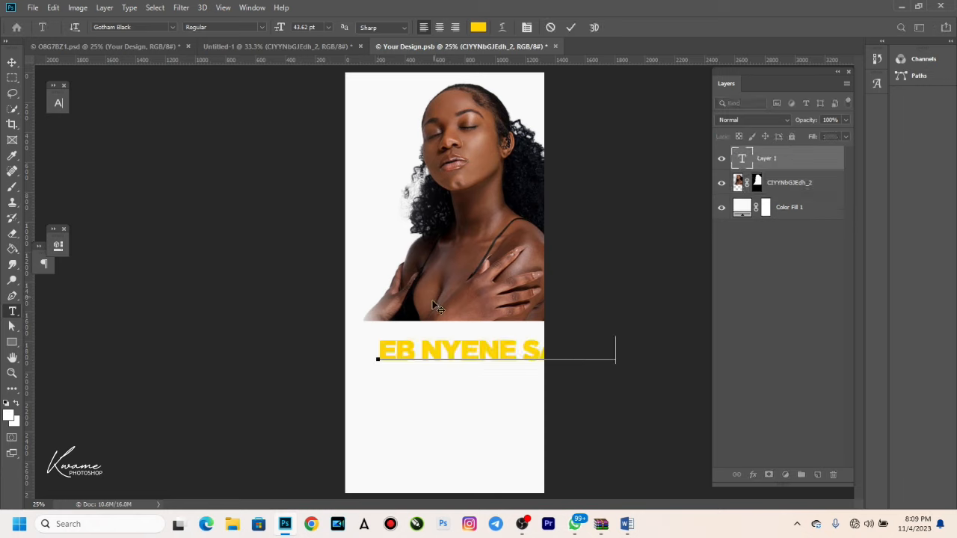
drag(421, 355, 719, 356)
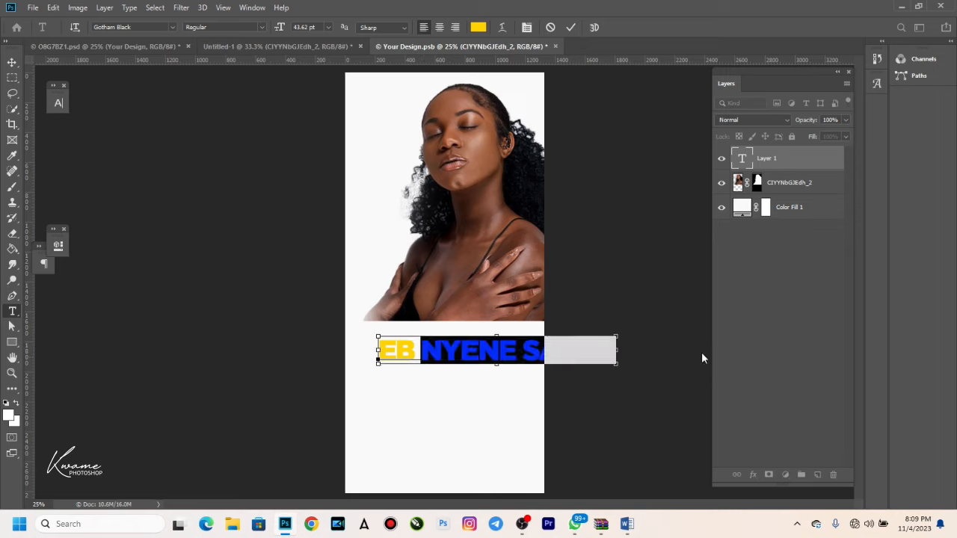
key(ctrl+x)
Set the "EB" text to Diodrum Cyrillic Bold at about 55.62 pt.
key(ctrl+a)
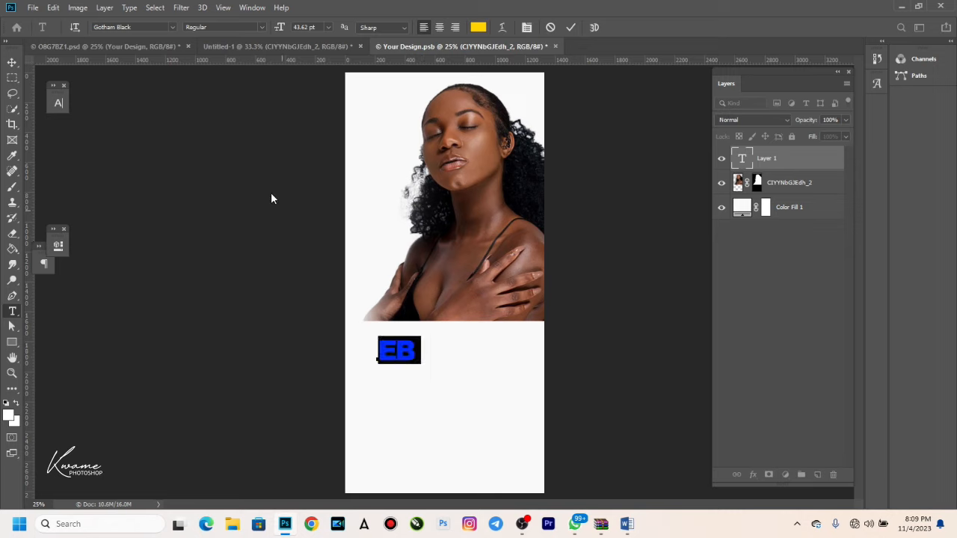
click(138, 26)
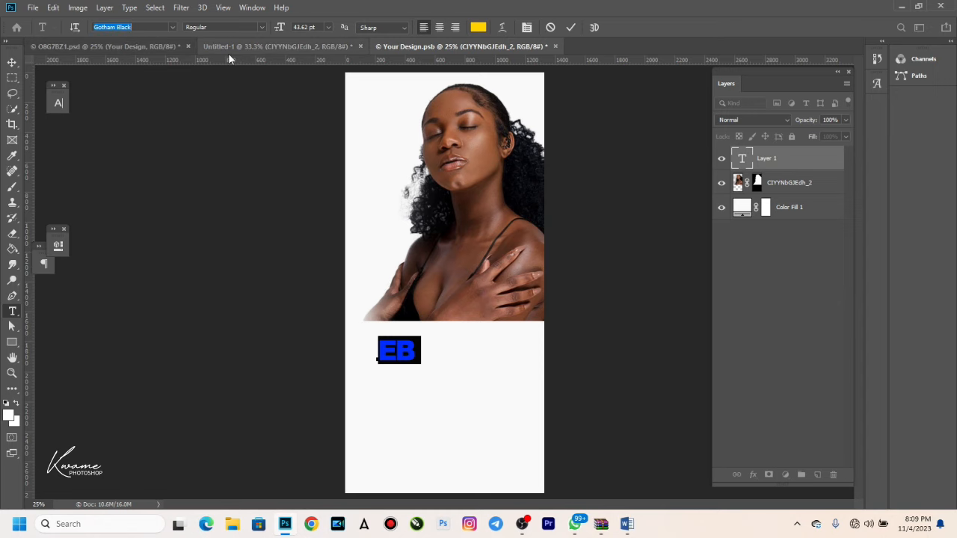
text(d)
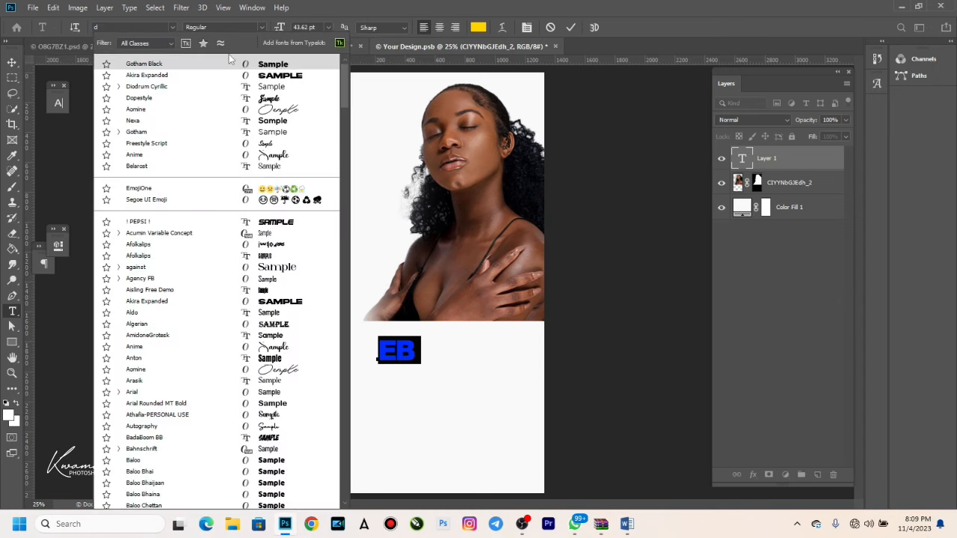
text(io)
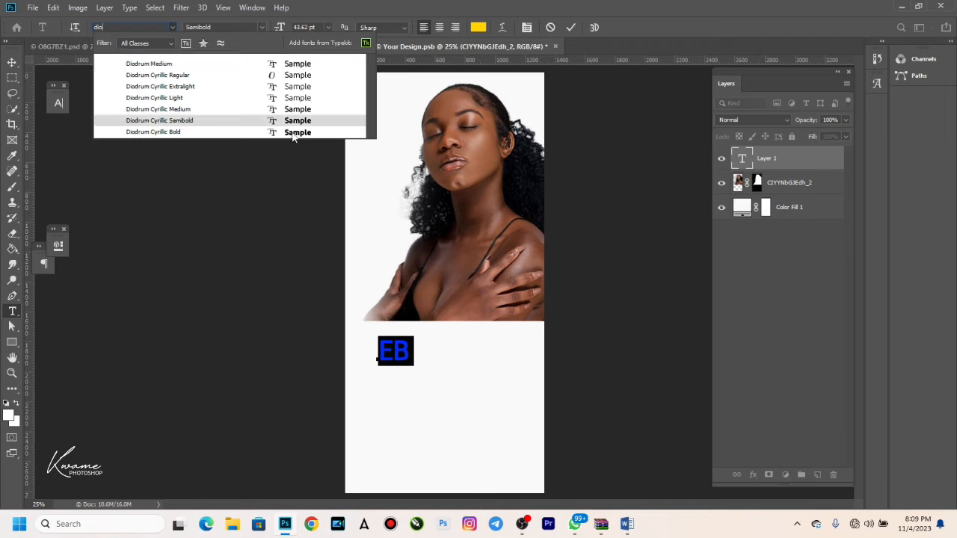
key(Escape)
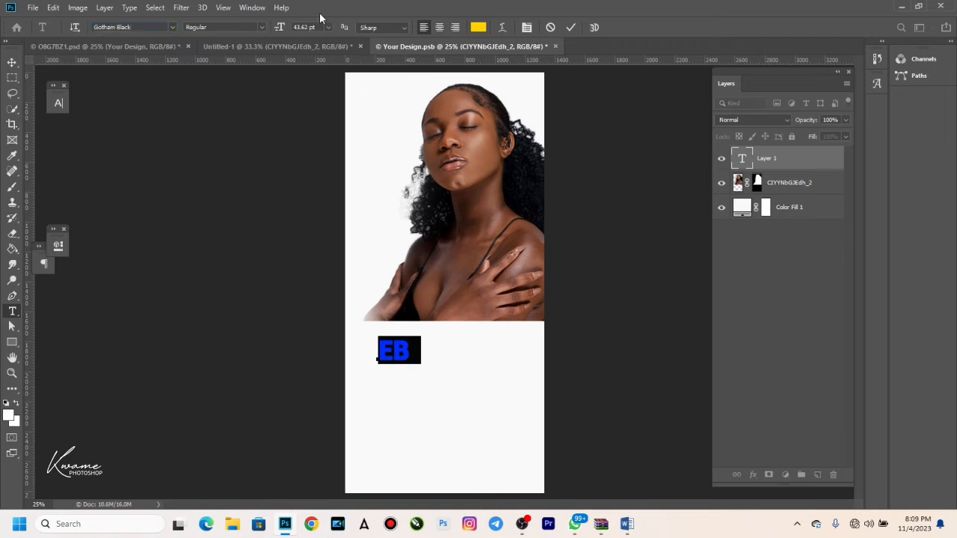
drag(277, 28, 280, 27)
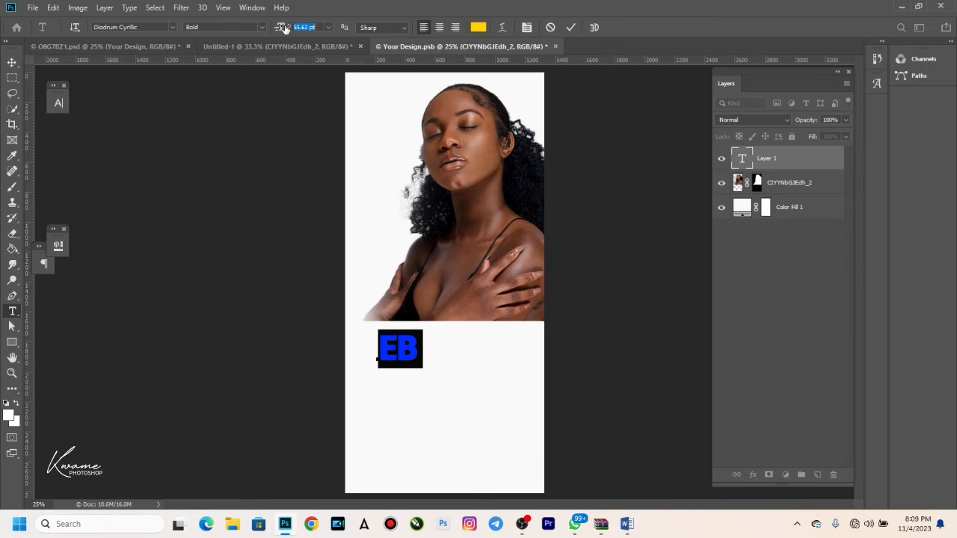
Move the "EB" text up beside the woman's face on the banner.
click(12, 66)
drag(404, 349, 379, 152)
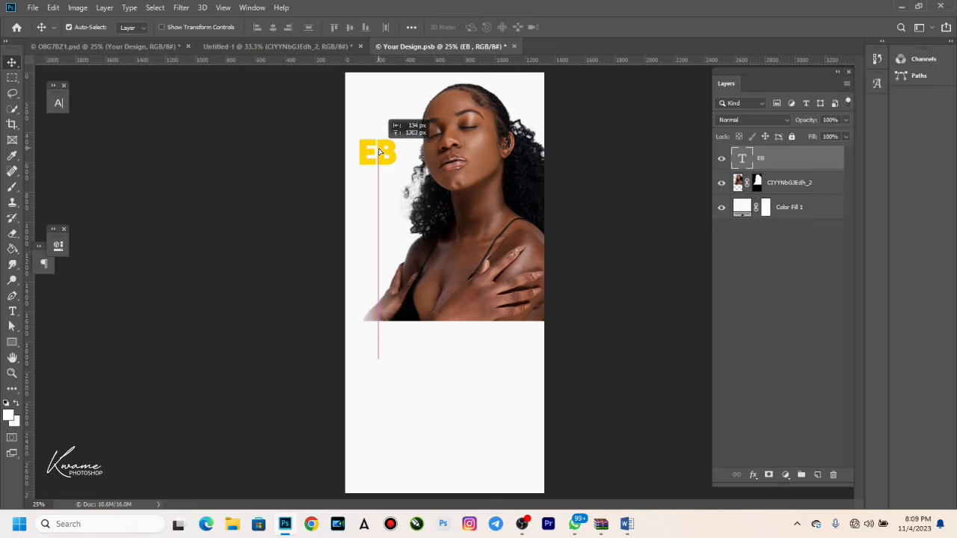
drag(379, 153, 379, 153)
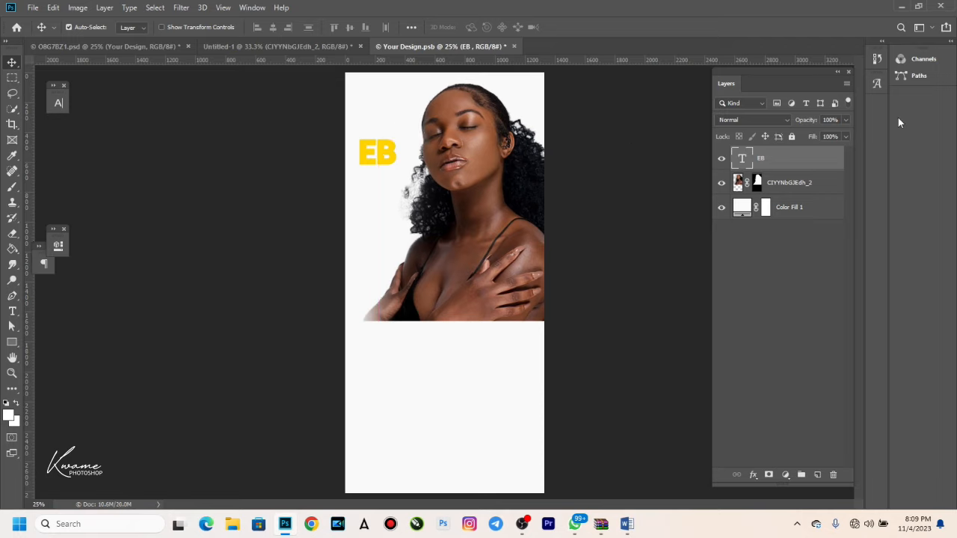
Recolor the "EB" text to dark green #006109.
click(59, 104)
click(185, 172)
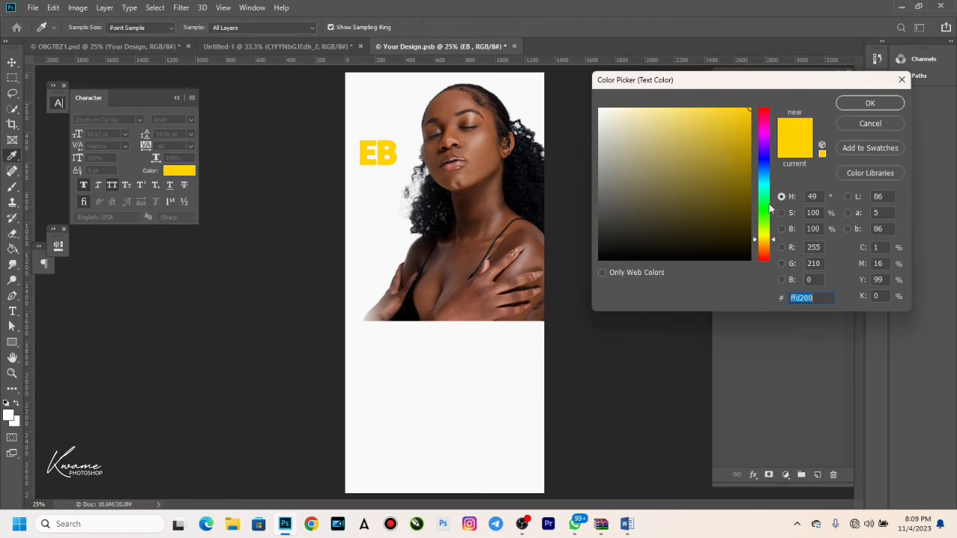
click(770, 210)
click(753, 188)
drag(753, 188, 758, 207)
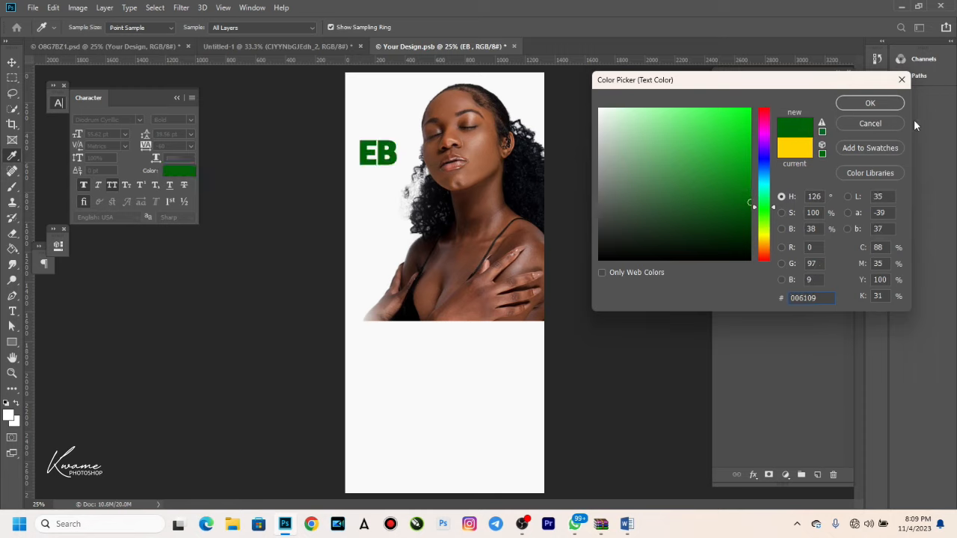
click(880, 103)
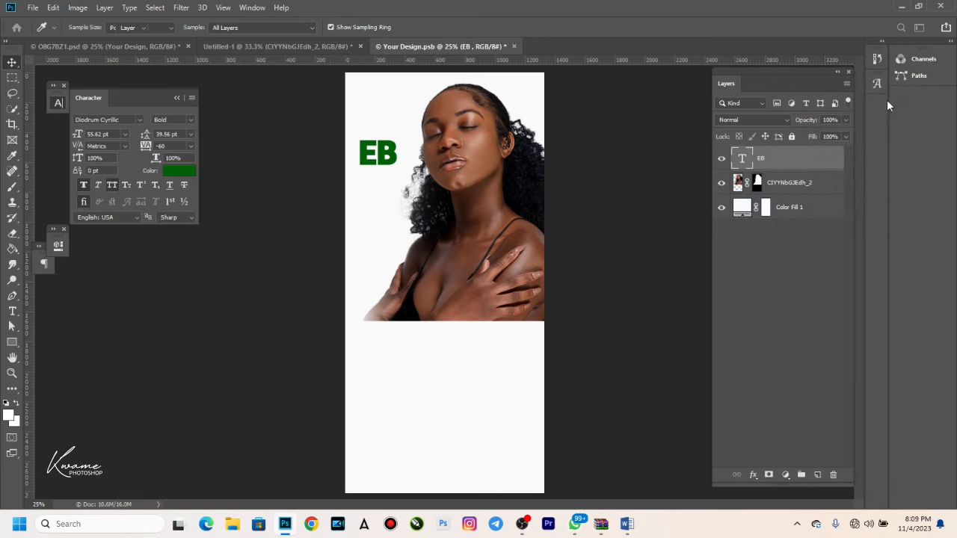
Add a new text layer below the photo reading "NYENE SALON", broken into two lines after NYENE.
click(12, 311)
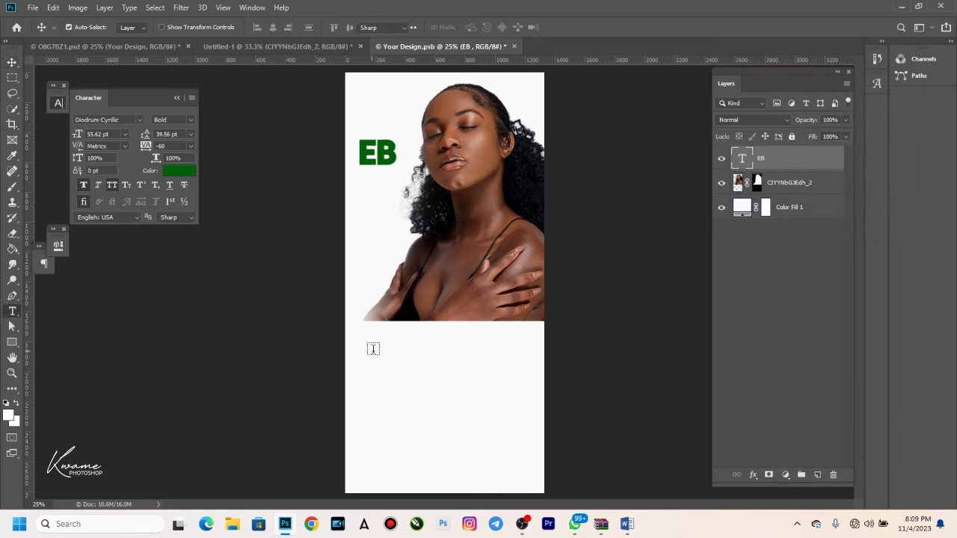
click(373, 350)
text(NYENE SALON)
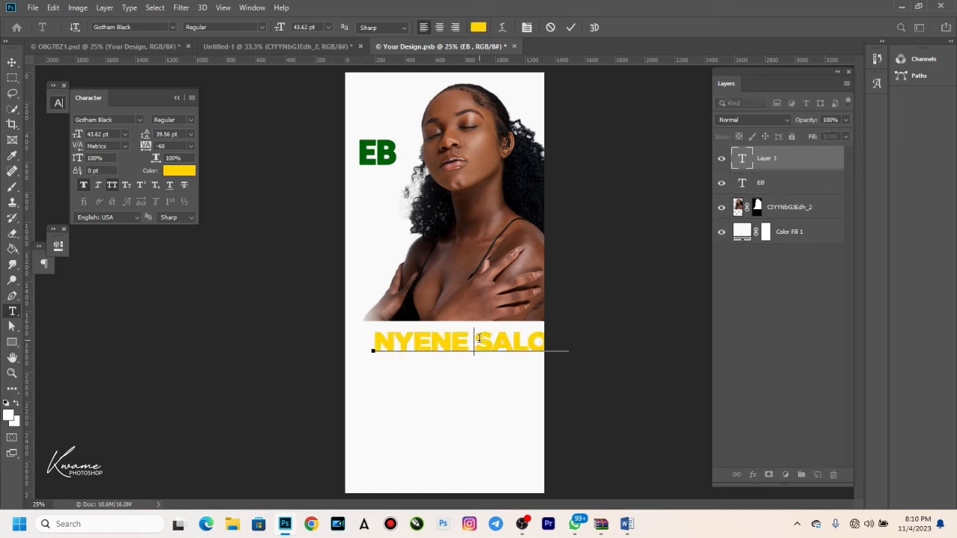
click(479, 338)
key(Return)
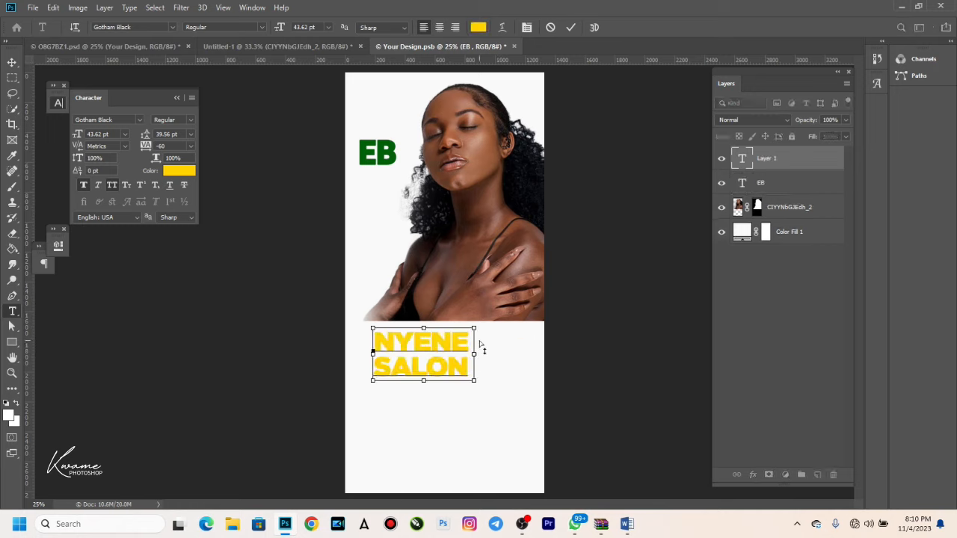
Set the whole "NYENE SALON" text to the Diodrum Cyrillic Bold font.
key(ctrl+a)
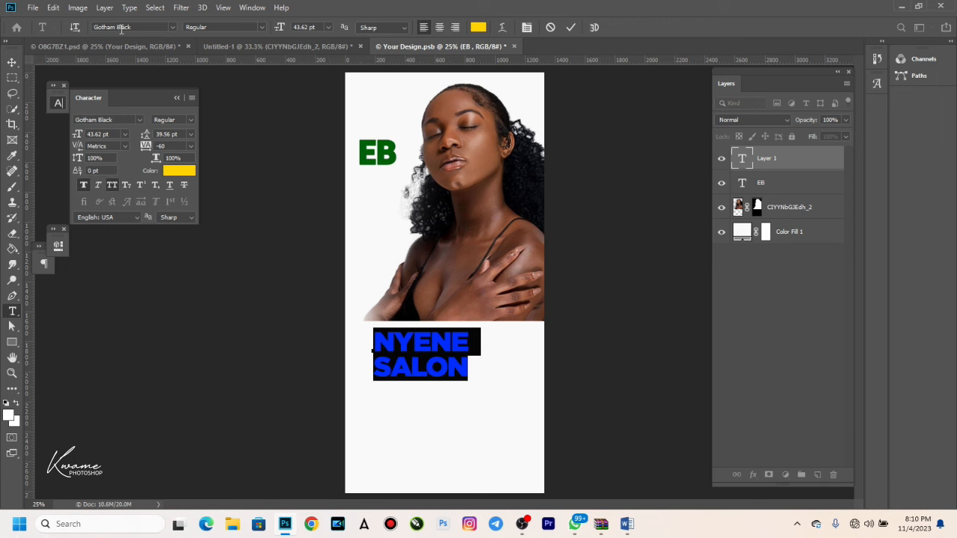
click(133, 27)
text(di)
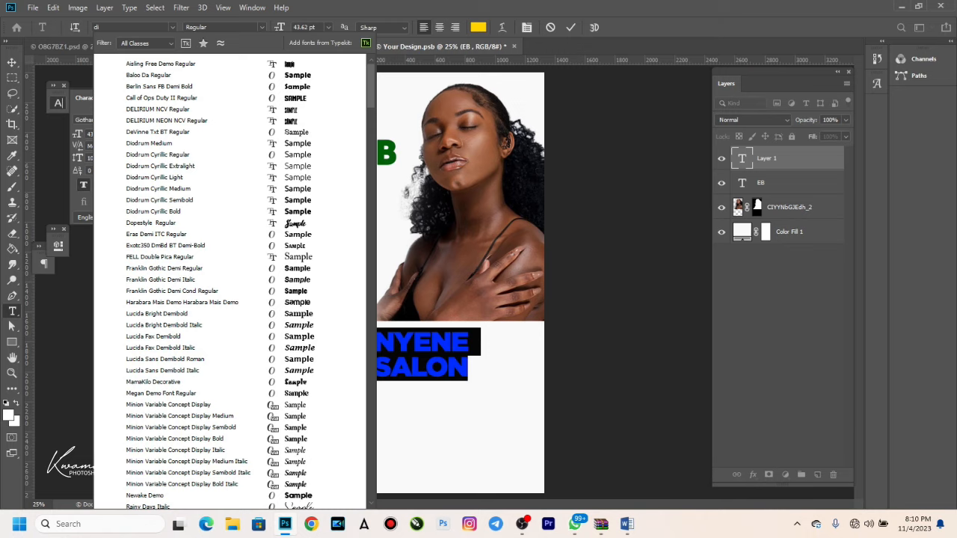
text(o)
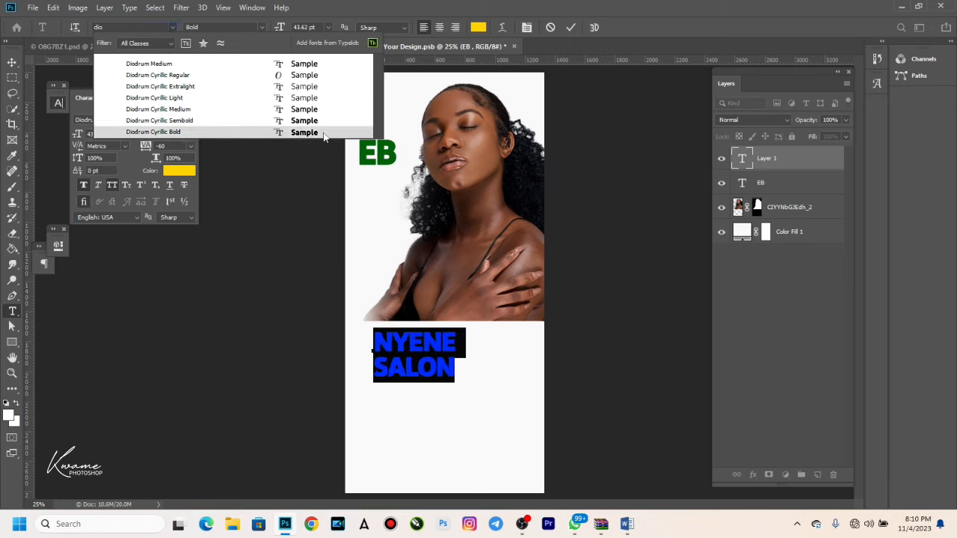
click(153, 132)
Turn off All Caps and Faux Bold for the two-line text and retype its first word as "Nyene".
click(112, 186)
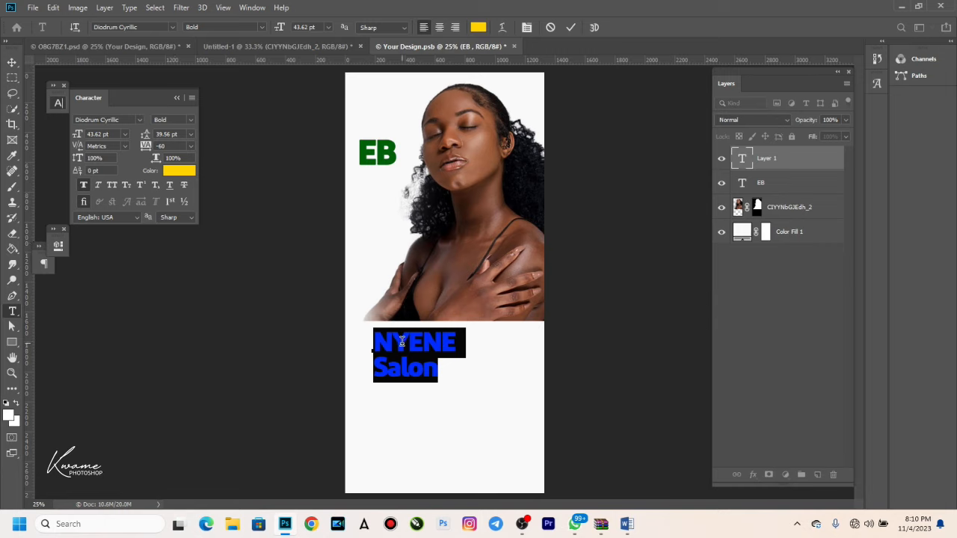
drag(397, 340, 564, 323)
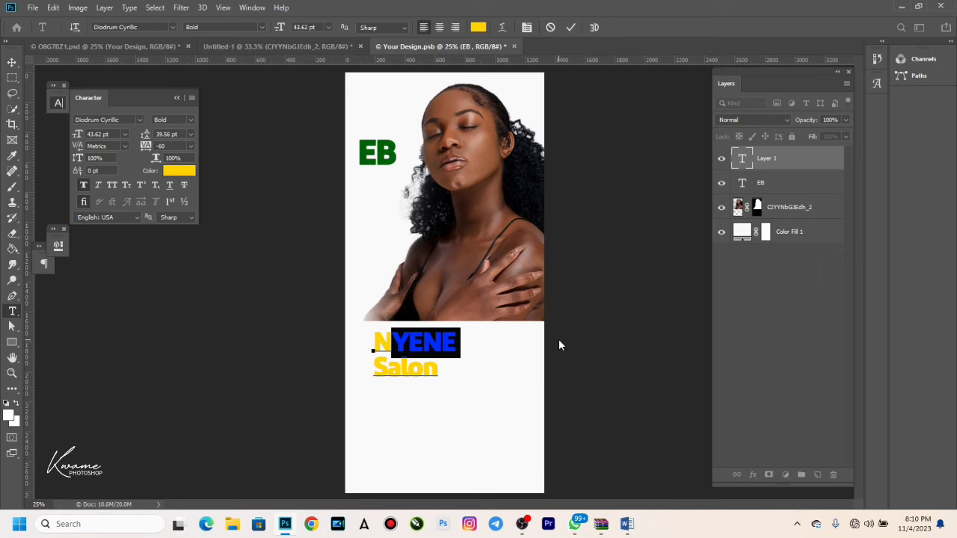
text(yene)
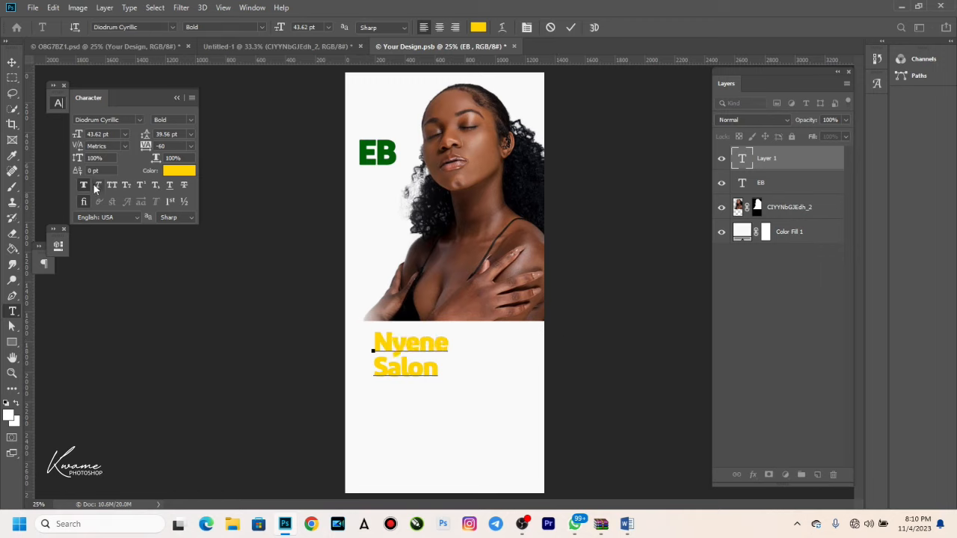
key(ctrl+a)
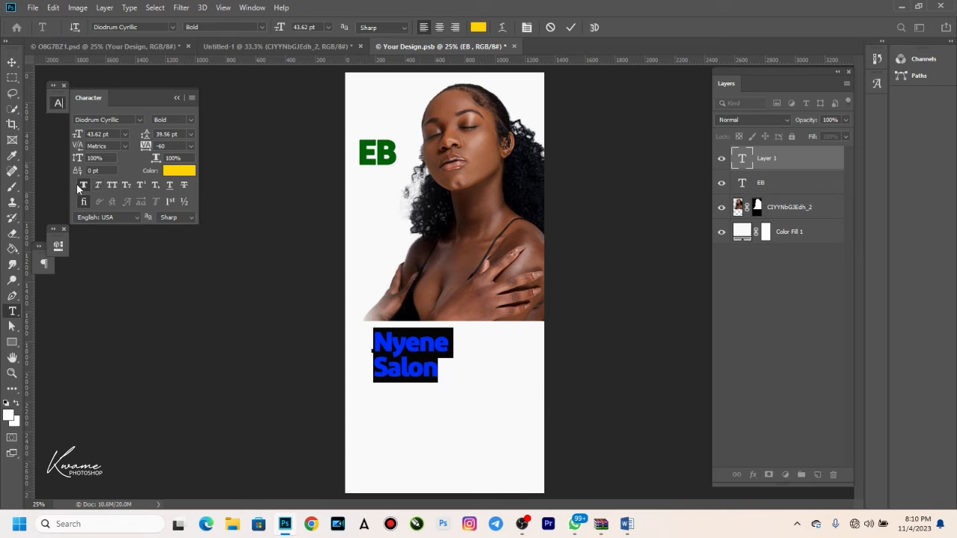
click(84, 186)
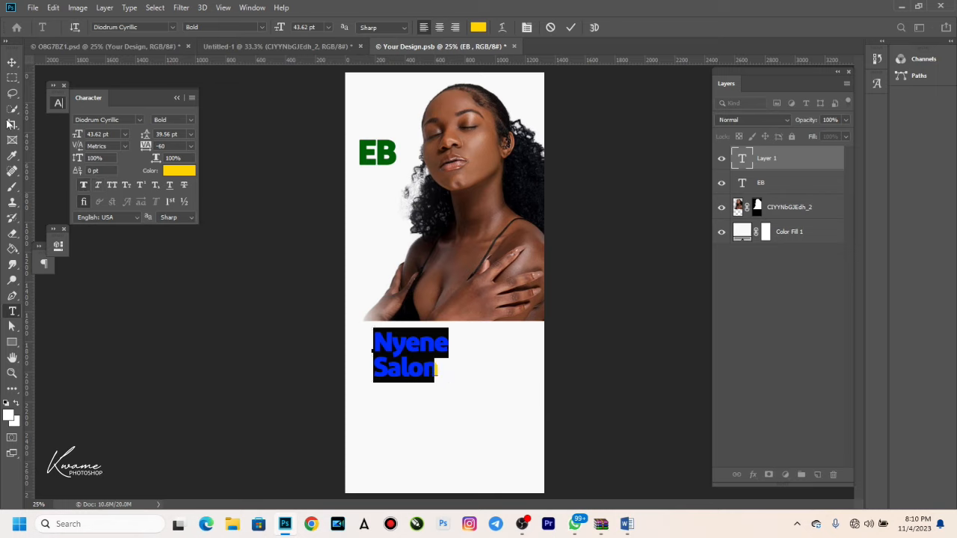
click(12, 62)
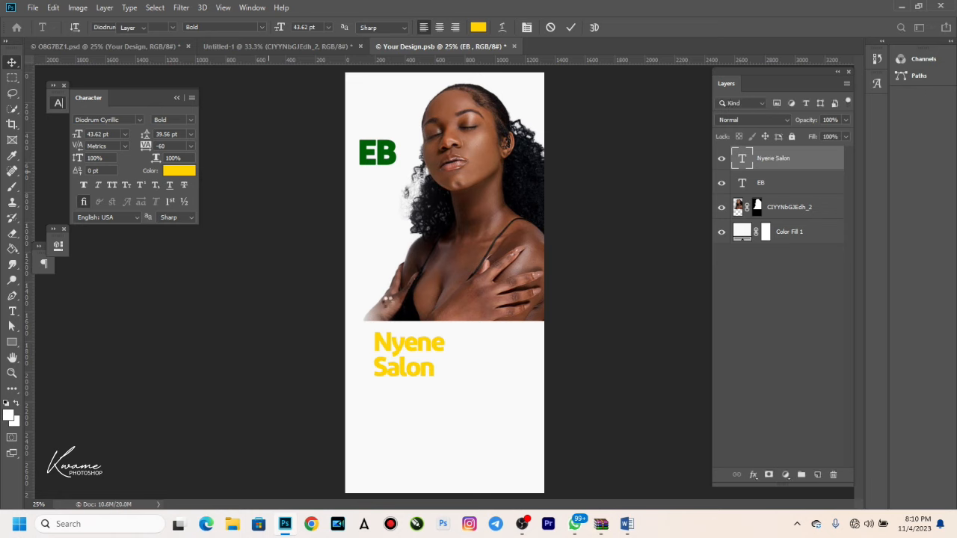
Move the "Nyene Salon" text beneath "EB" and scale it down to about 62%.
drag(411, 356, 392, 200)
key(ctrl+t)
drag(429, 229, 399, 198)
key(Return)
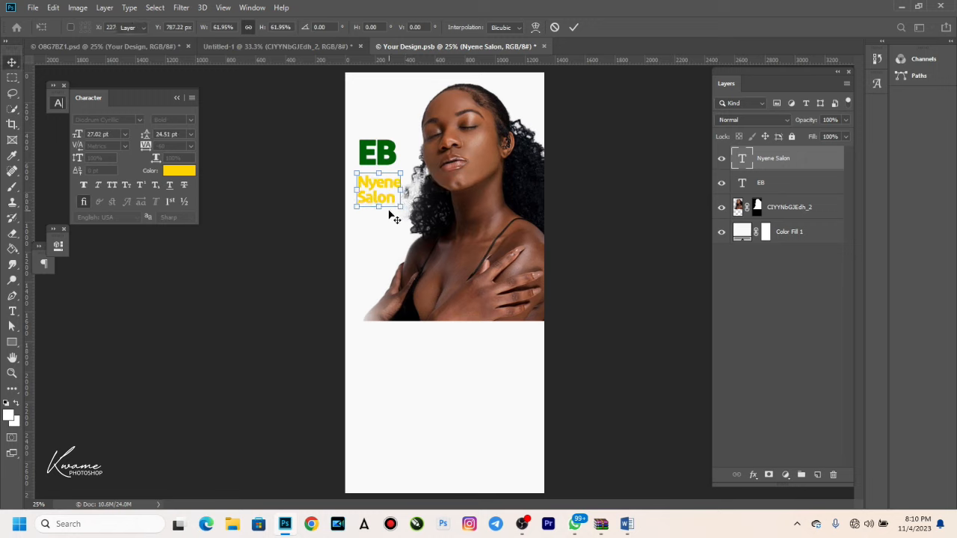
Recolor the "Nyene Salon" text with the green sampled from "EB".
click(179, 170)
click(383, 153)
key(Return)
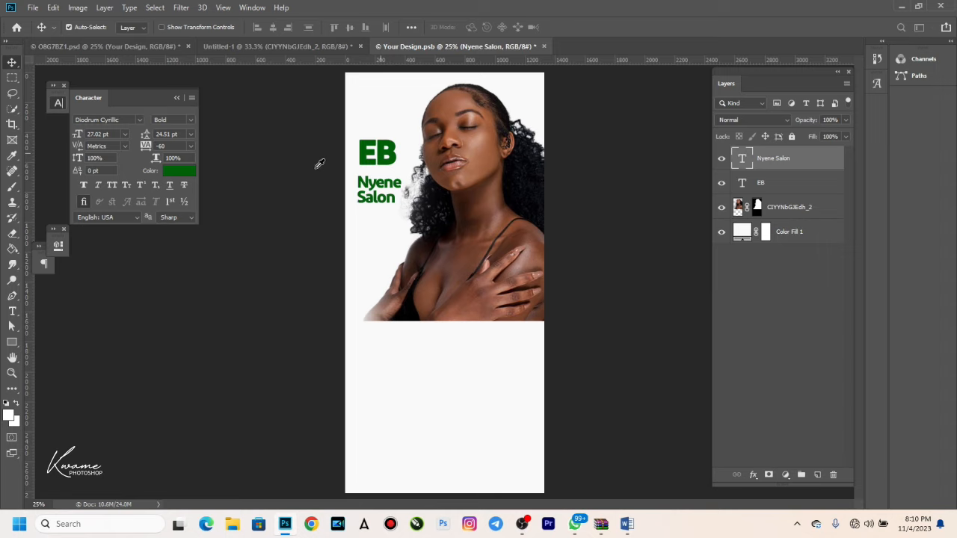
Nudge the "Nyene Salon" text up until it sits close beneath "EB".
key(Up)
key(Up)
key(Up)
key(Up)
key(Up)
key(Up)
key(Up)
key(Up)
key(Up)
key(Up)
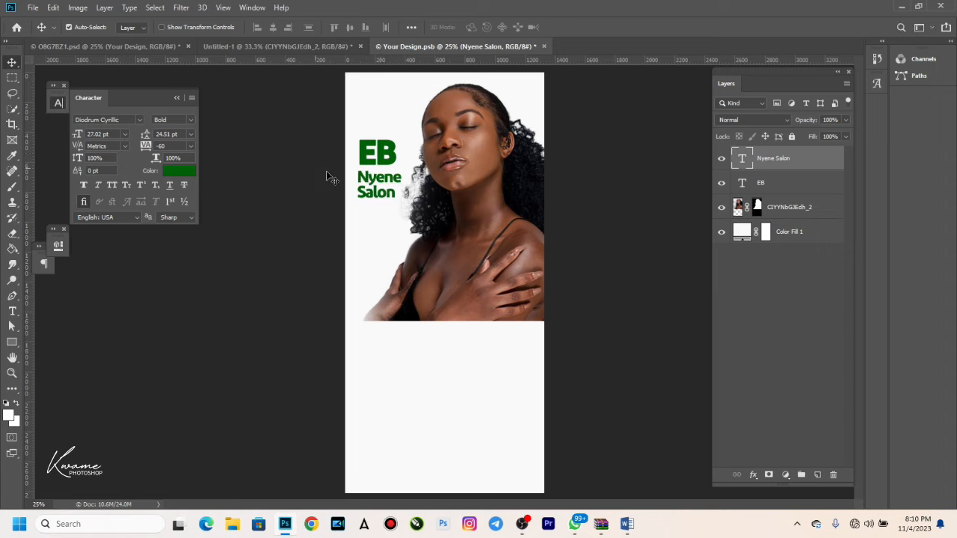
key(Up)
key(Up)
key(Up)
key(Up)
key(Up)
key(Up)
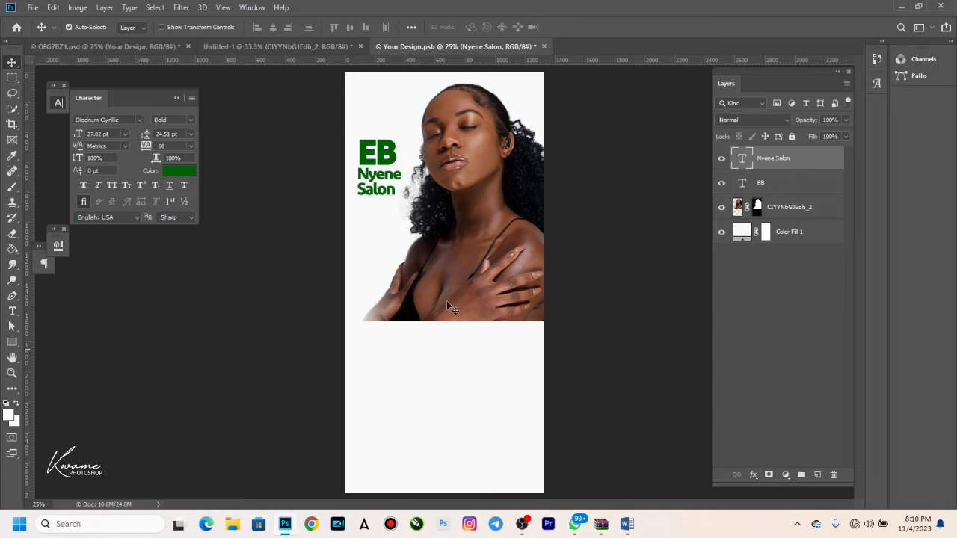
Draw a rectangle about 360 × 304 px below the photo and round its corners to 22 px.
click(12, 343)
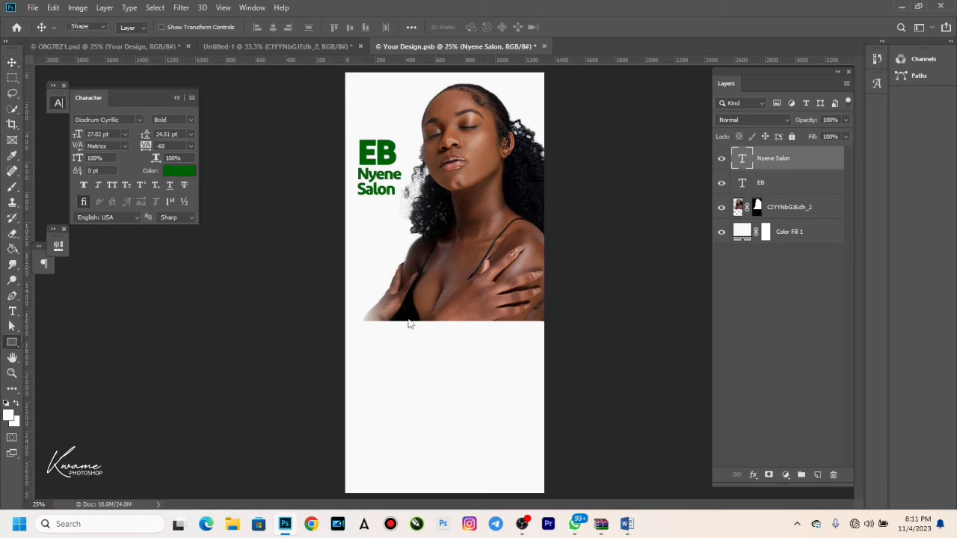
drag(358, 330, 412, 375)
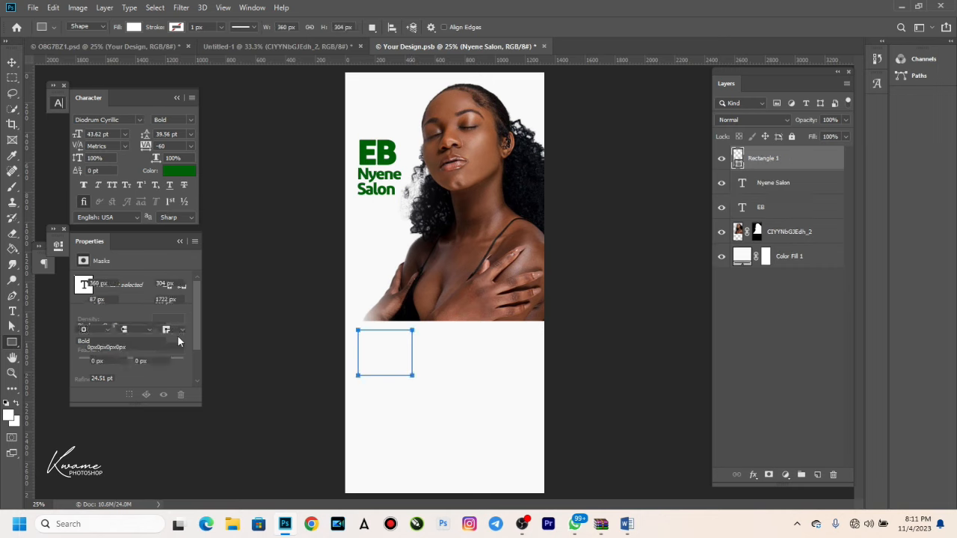
drag(180, 362, 194, 364)
Fill the rounded rectangle with the green sampled from "EB" and duplicate it twice into an evenly spaced row of three.
click(13, 63)
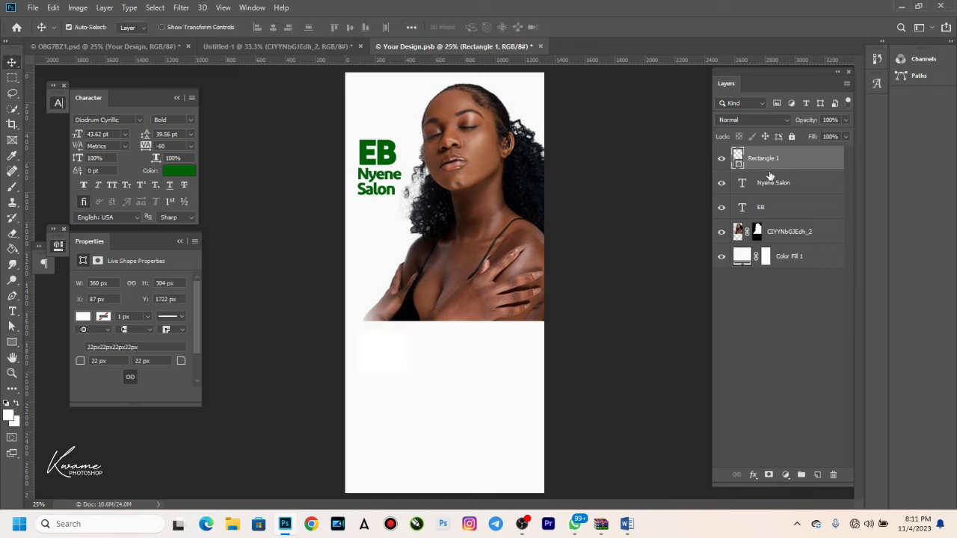
double_click(737, 156)
click(394, 150)
key(Return)
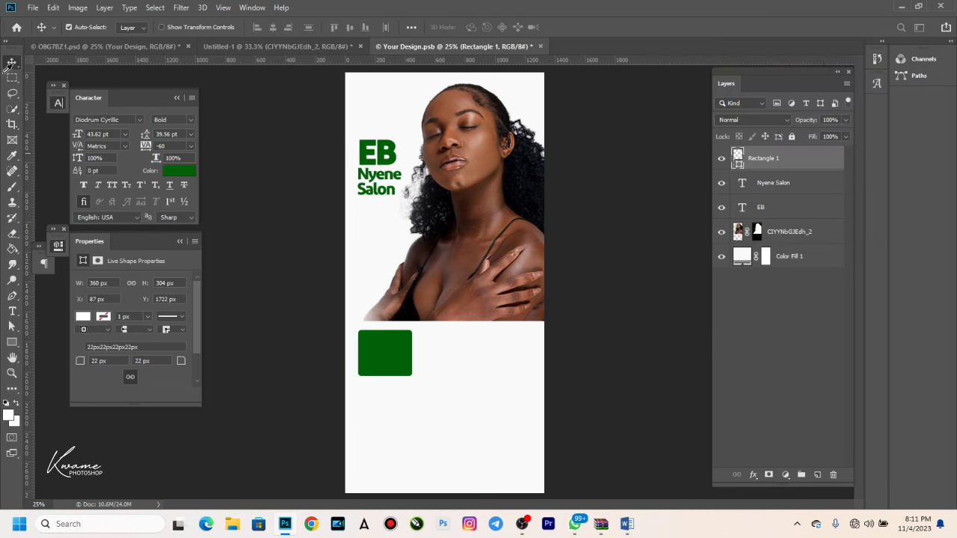
drag(385, 364, 500, 365)
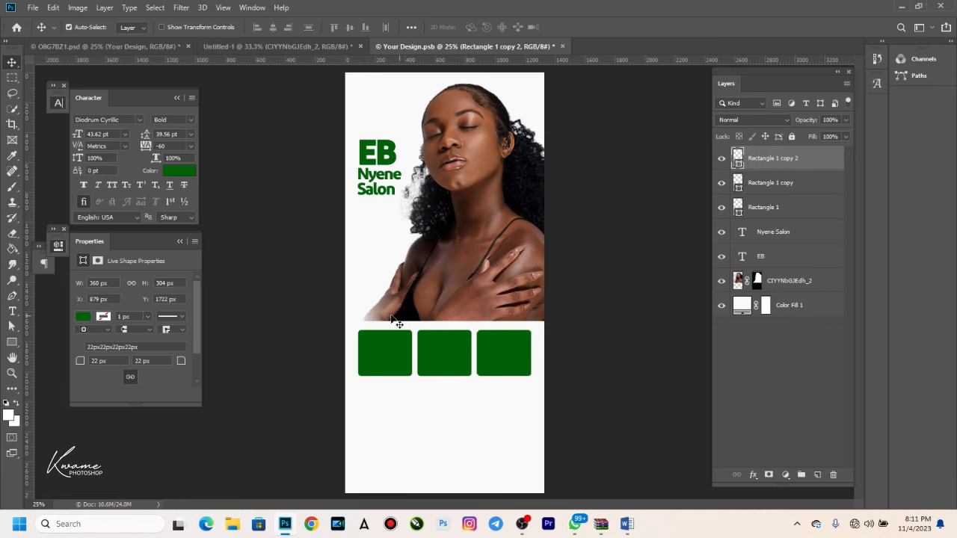
Fade the photo's lower edge into the background by painting black on its layer mask with a soft, reduced-size brush.
click(757, 280)
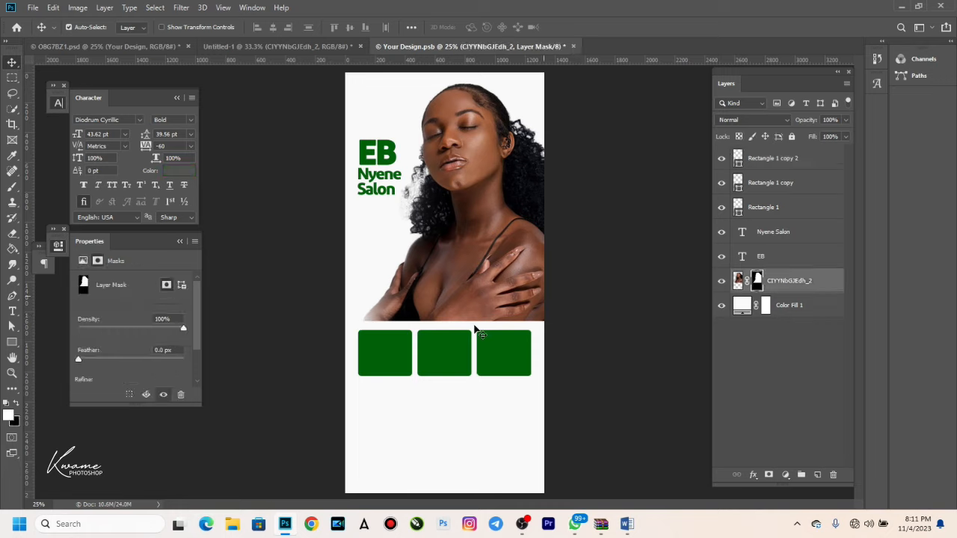
key(b)
key(bracketleft)
key(bracketleft)
key(bracketleft)
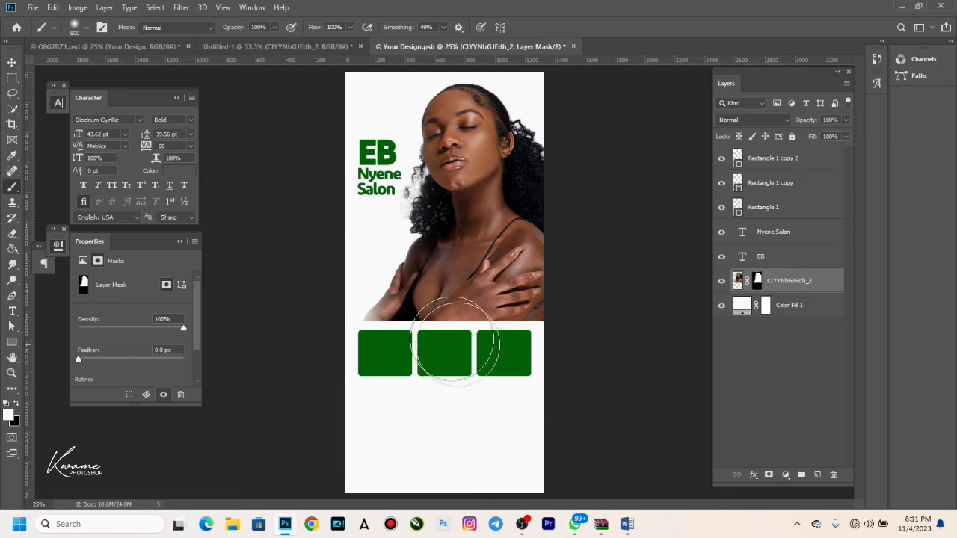
key(bracketleft)
key(bracketleft)
key(bracketleft)
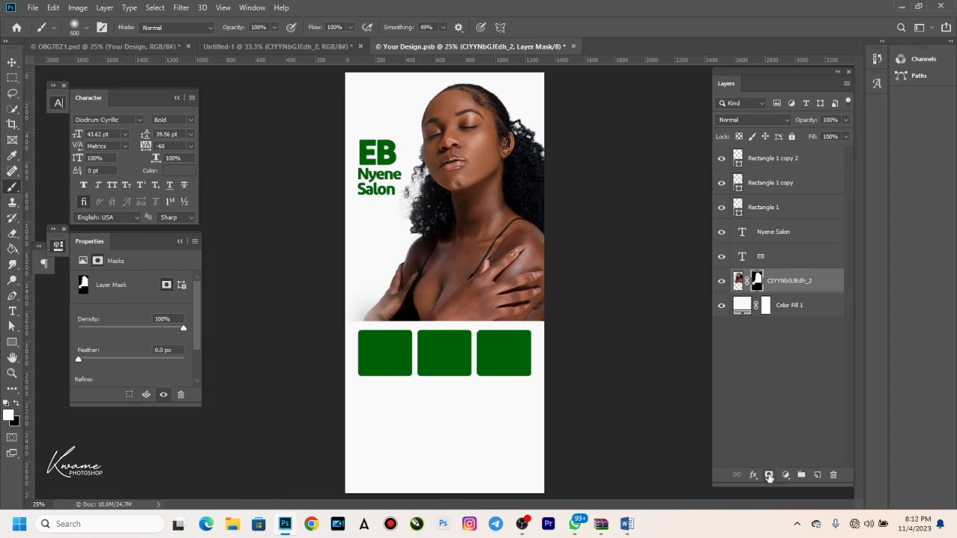
key(x)
mouse_move(354, 323)
mouse_down()
mouse_move(427, 349)
mouse_move(504, 348)
mouse_move(558, 325)
mouse_move(457, 335)
mouse_move(411, 312)
mouse_move(351, 311)
mouse_move(299, 285)
mouse_up()
key(bracketleft)
key(bracketleft)
key(bracketleft)
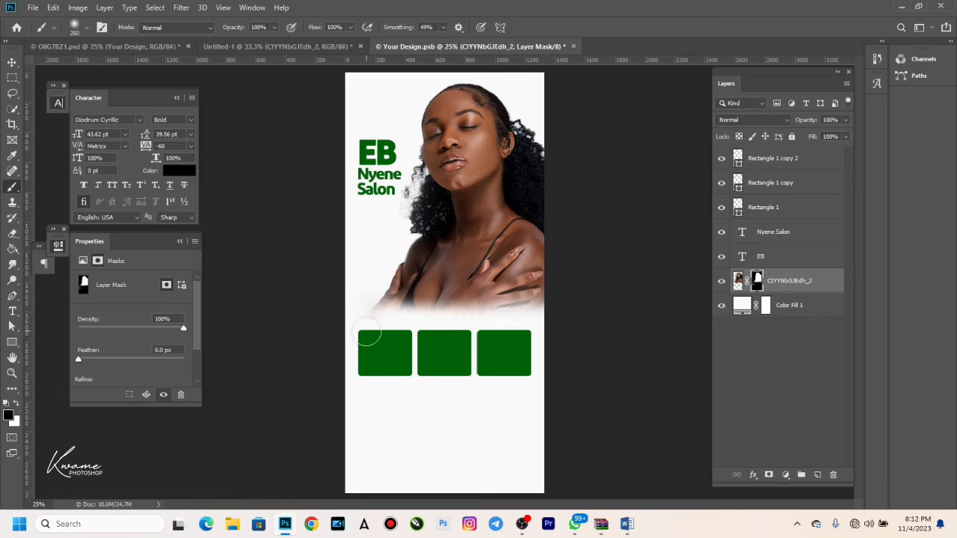
Undo the last mask stroke and refine the photo's faded lower edge with a brush reduced to 150 px.
key(ctrl+z)
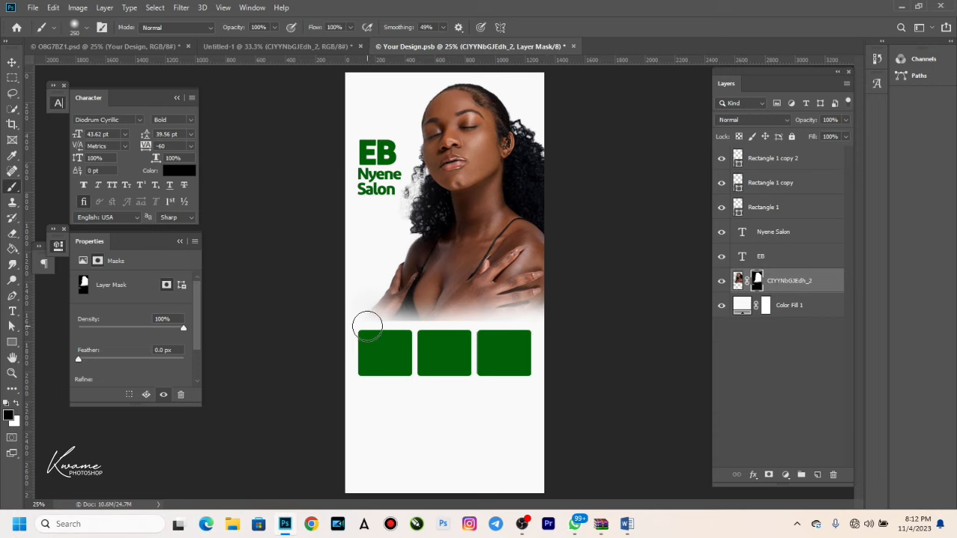
key(bracketleft)
key(bracketleft)
key(bracketleft)
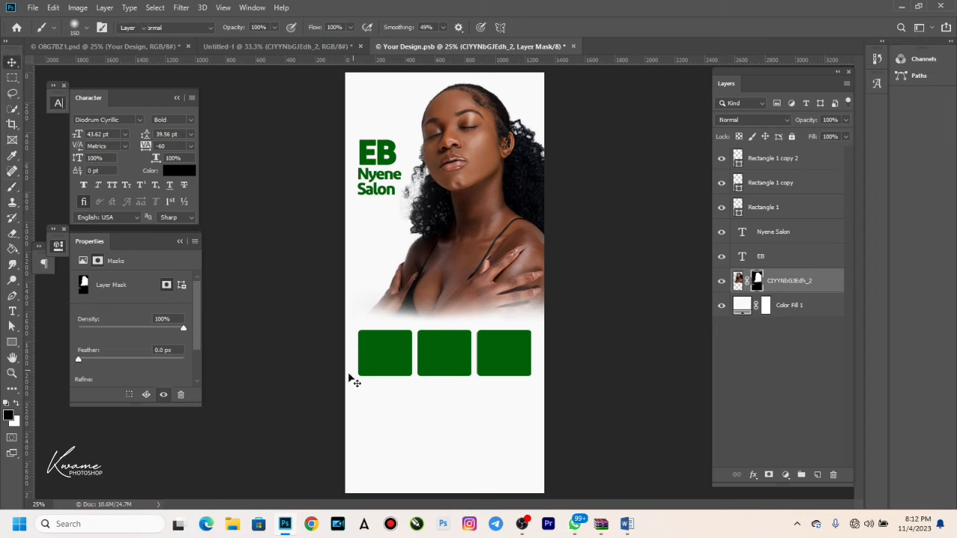
Lock the Color Fill 1 background layer and the woman's photo layer.
key(v)
click(356, 401)
drag(477, 374, 508, 365)
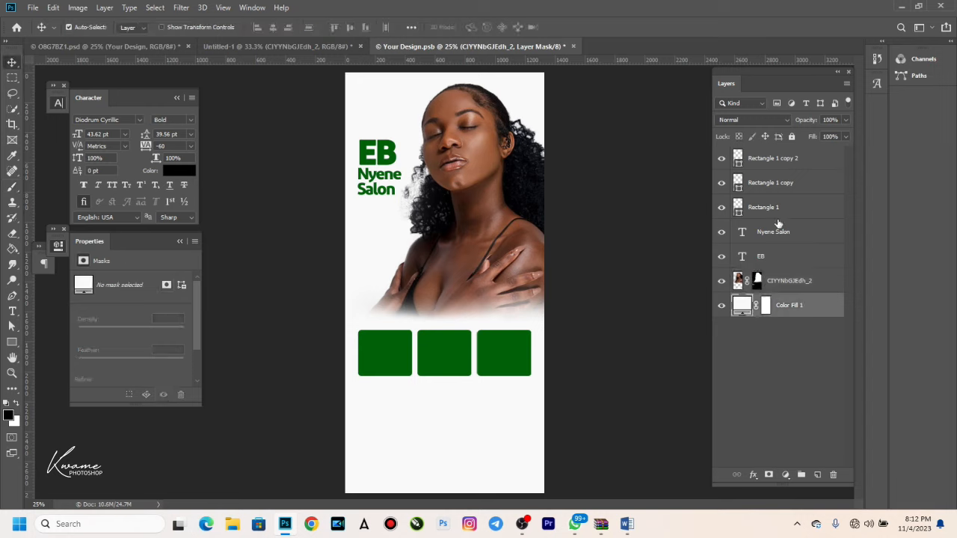
click(792, 137)
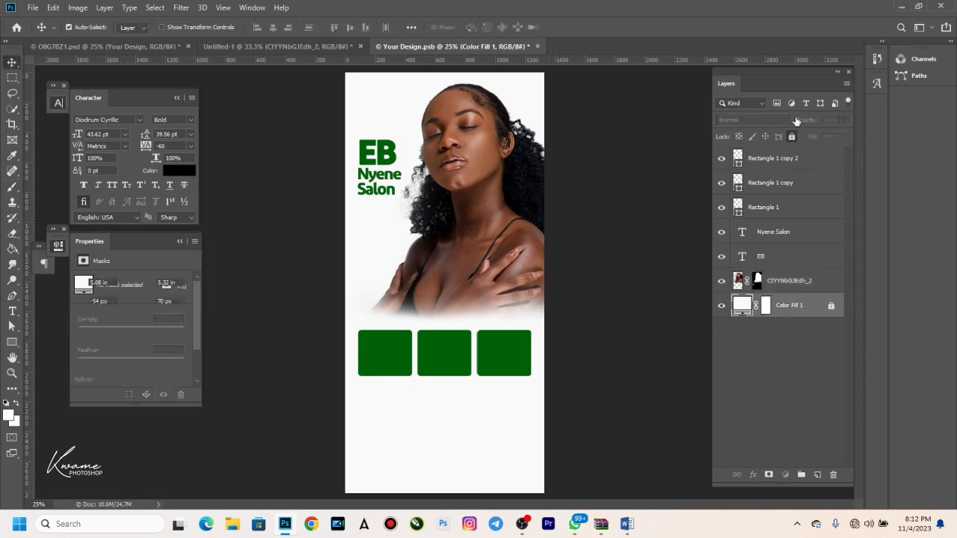
click(789, 280)
key(ctrl+/)
Select the three green rectangles together and move them up over the photo's faded lower edge.
drag(359, 386, 500, 336)
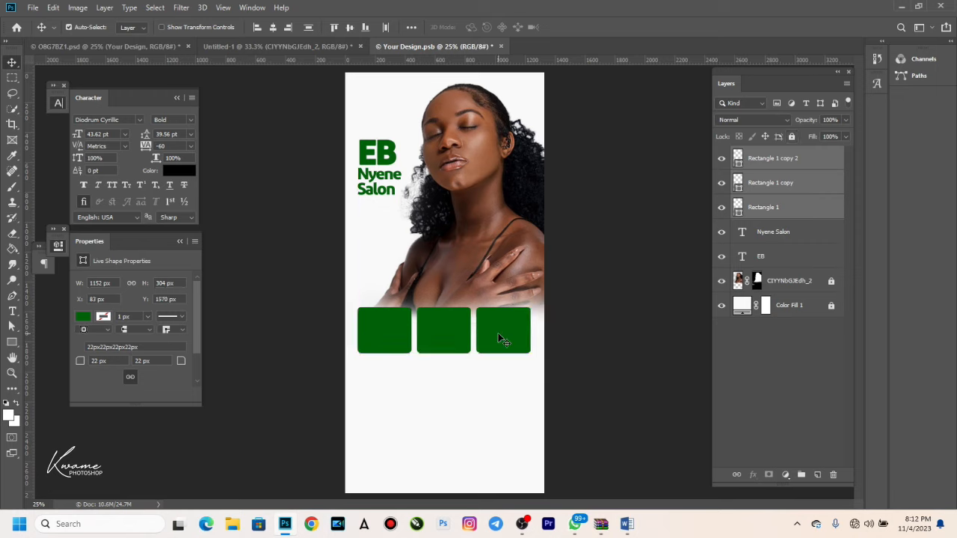
Select the Rectangle 1 layer, switch to File Explorer and browse drive F: to the WOMEN folder inside Help > HAIRCUT STYLES.
click(496, 331)
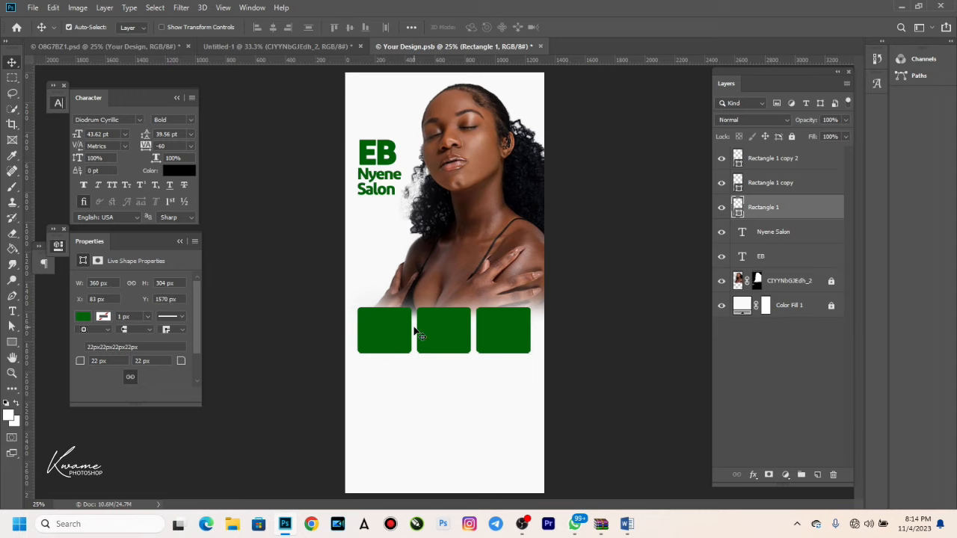
click(235, 525)
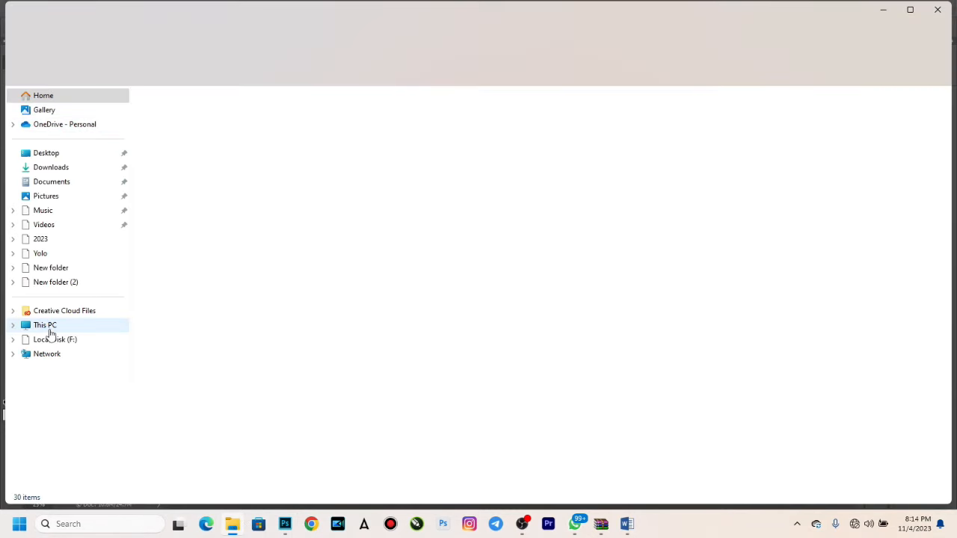
click(49, 330)
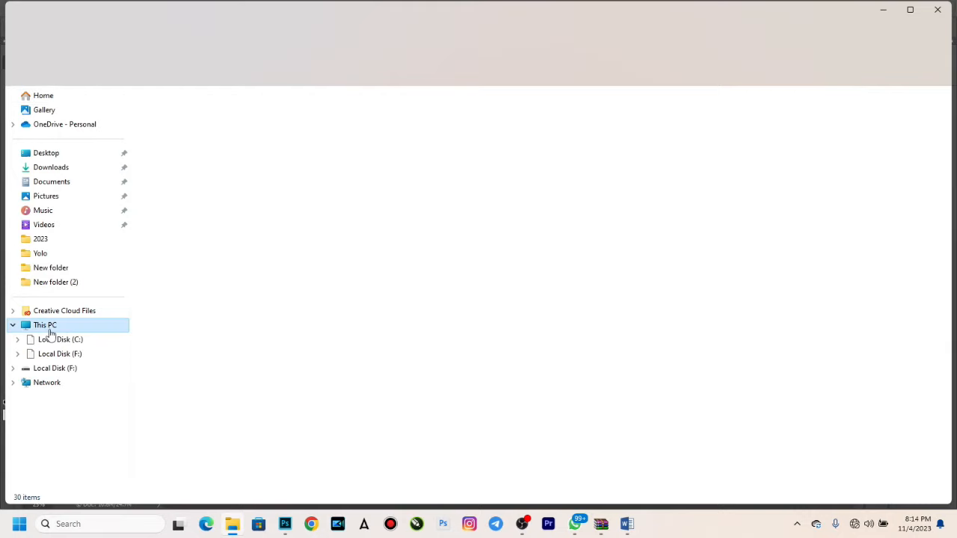
click(375, 135)
double_click(375, 134)
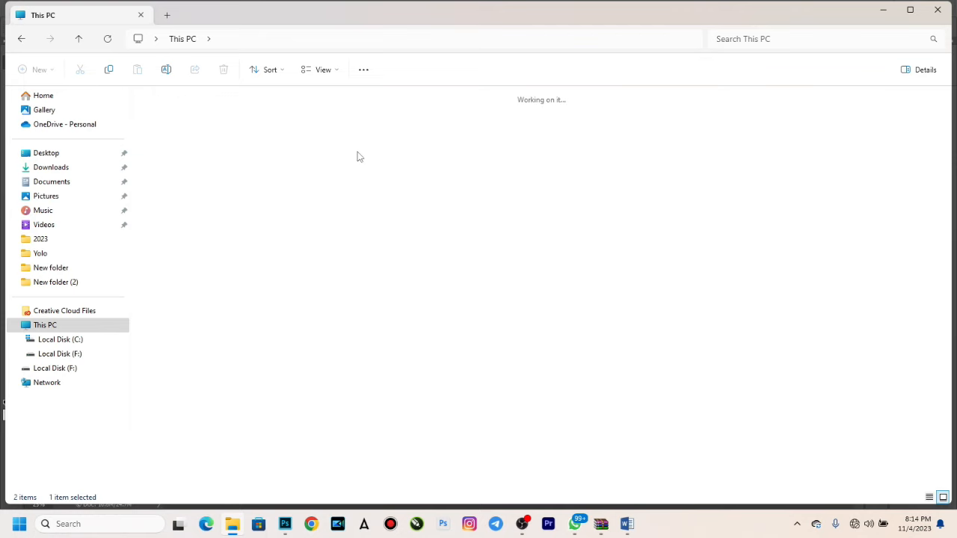
double_click(658, 140)
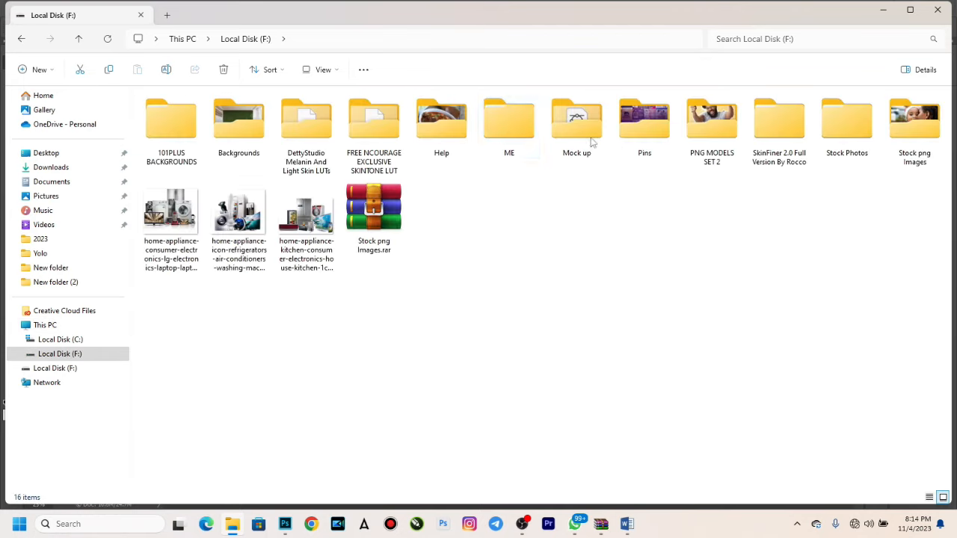
double_click(457, 145)
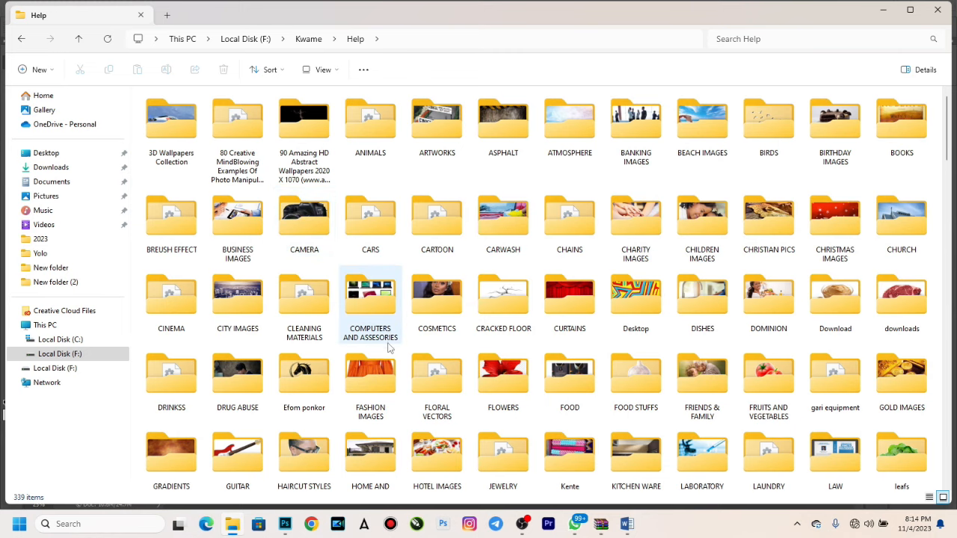
double_click(307, 458)
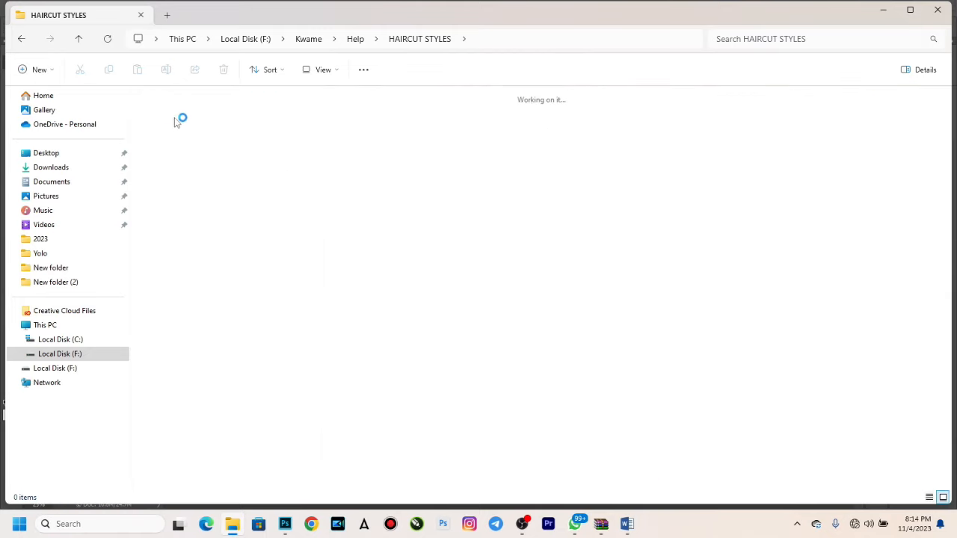
double_click(178, 123)
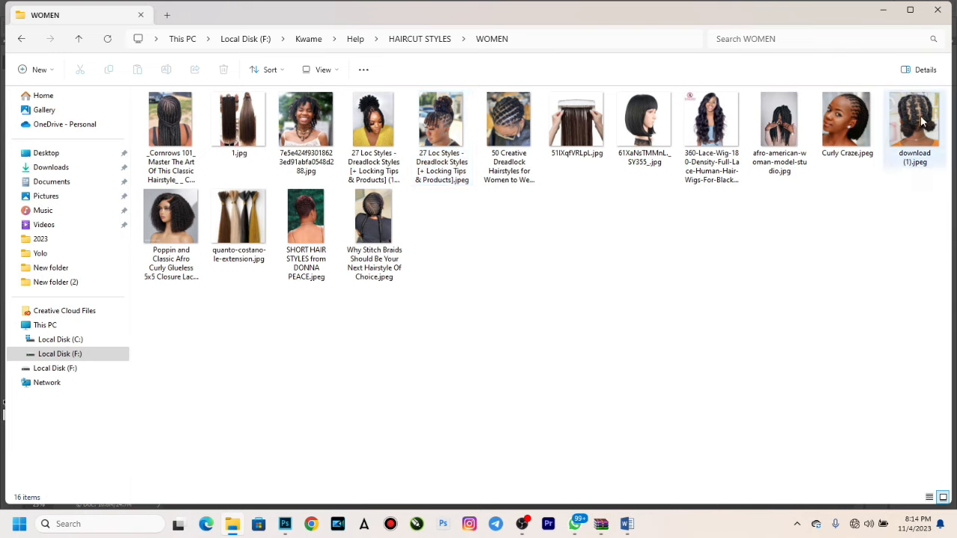
Place the download (1), 50 Creative Dreadlock Hairstyles and Poppin and Classic Afro photos together into the banner document in Photoshop.
click(925, 146)
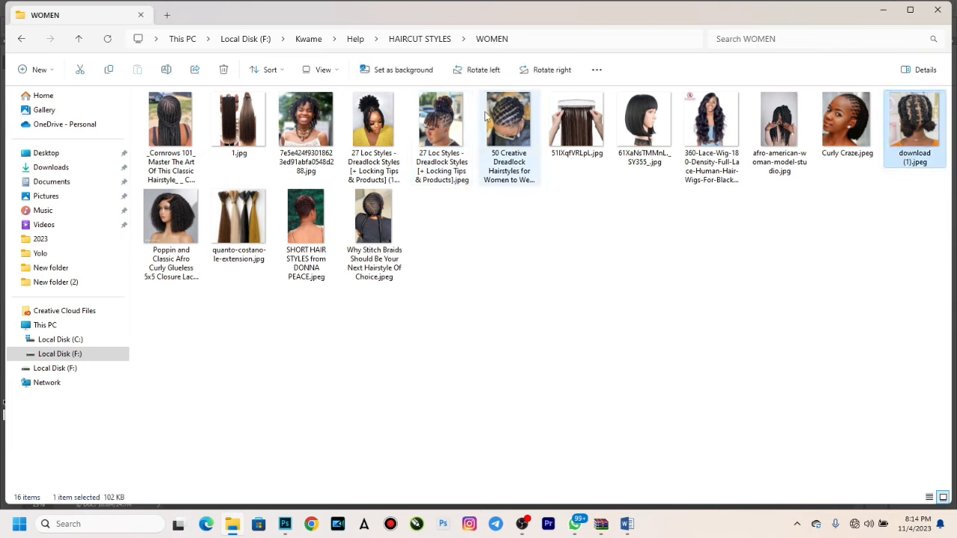
ctrl+click(511, 112)
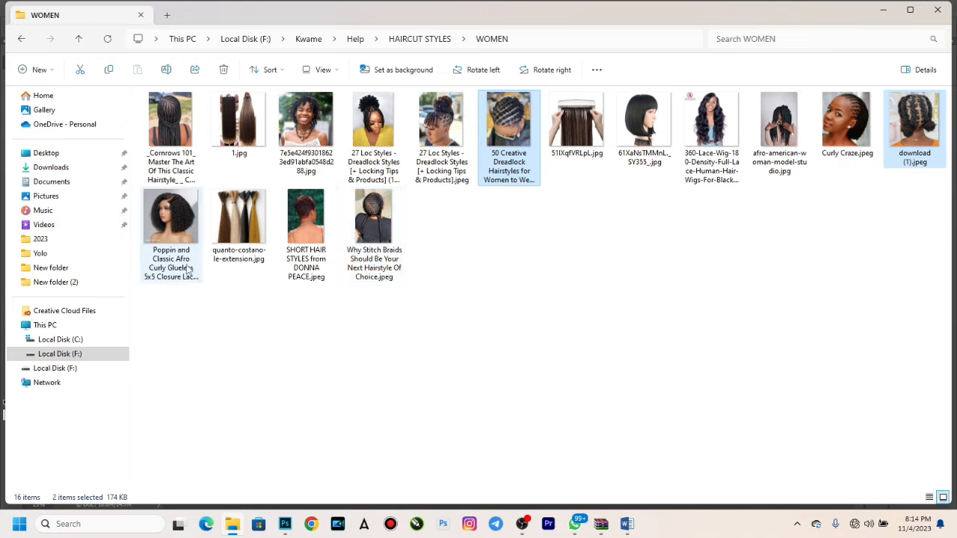
ctrl+click(177, 233)
drag(177, 232, 424, 325)
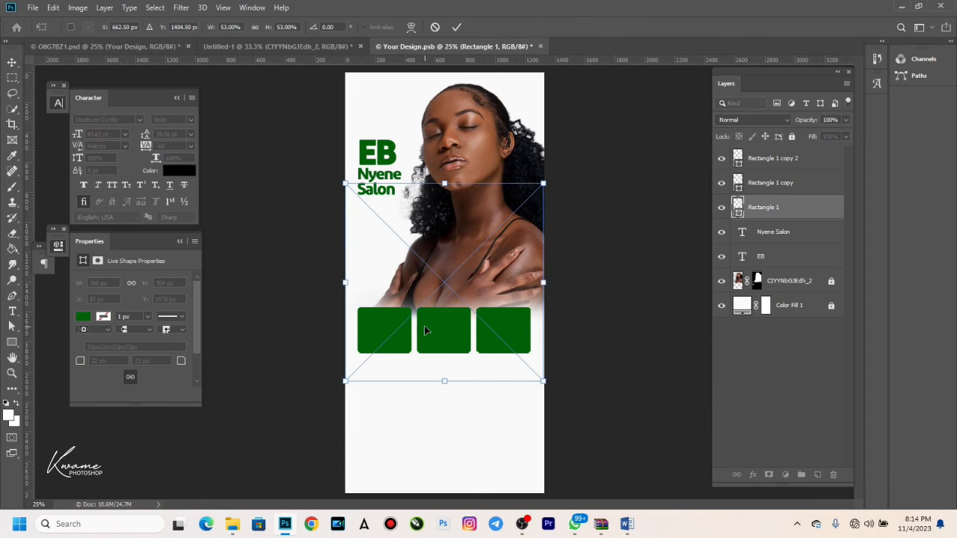
Shrink the three placed photos and position the afro wig, download (1) and dreadlock images over the first, second and third green rectangles.
drag(446, 221, 384, 321)
key(Return)
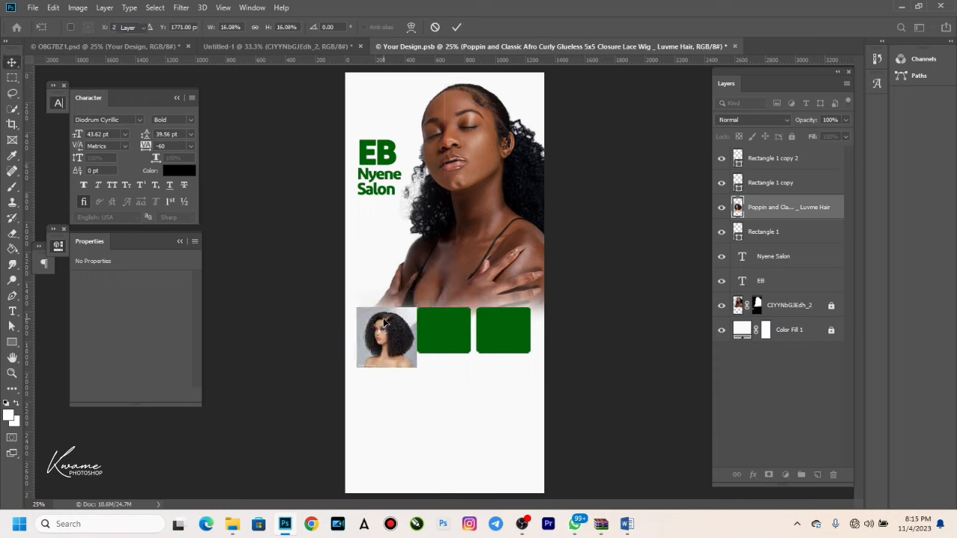
drag(446, 160, 427, 340)
drag(458, 387, 454, 353)
key(Return)
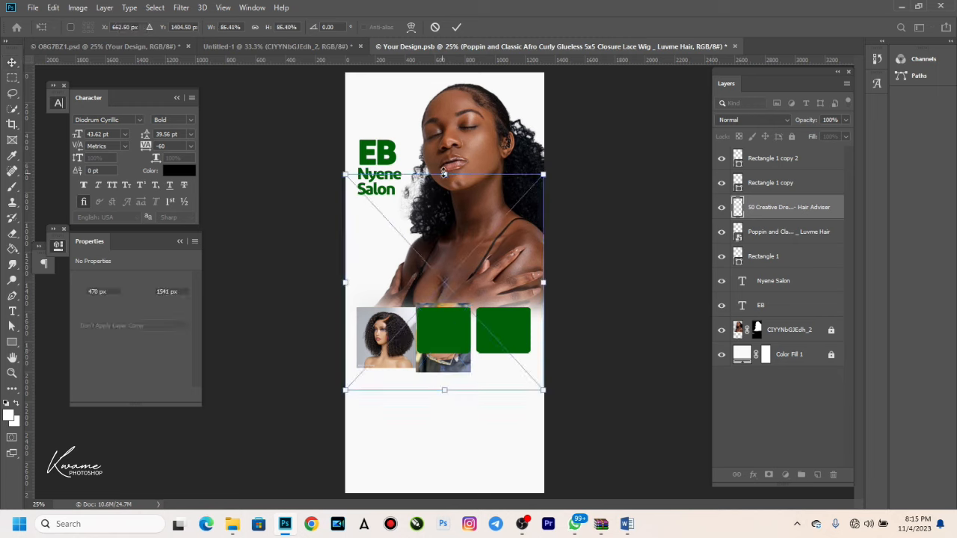
drag(444, 173, 425, 323)
key(Return)
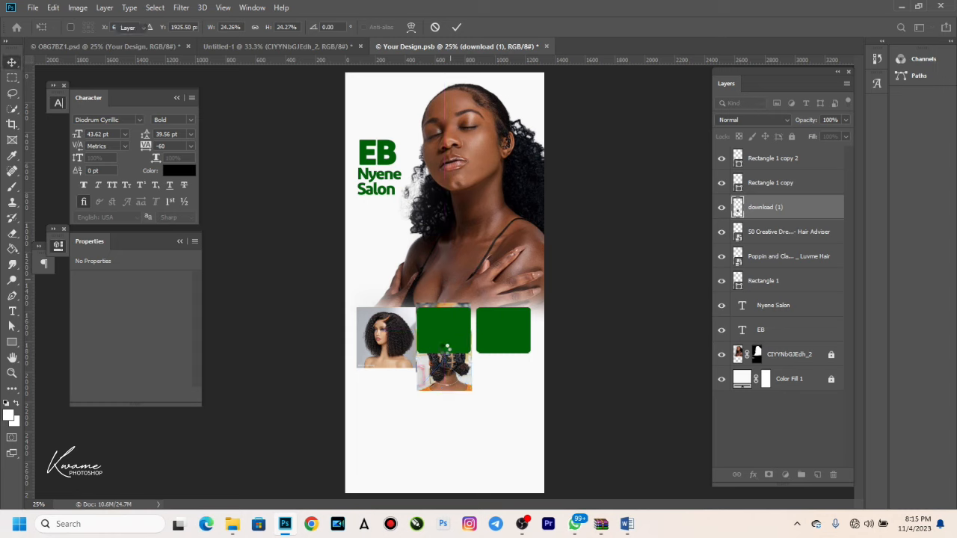
drag(447, 364, 514, 364)
drag(419, 377, 464, 311)
Clip the afro wig photo to the Rectangle 1 layer below it.
click(401, 350)
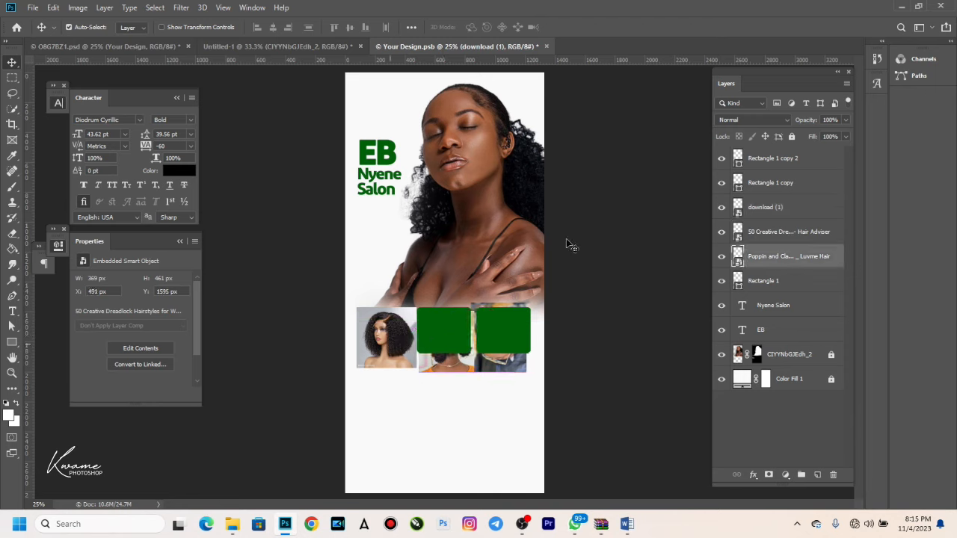
drag(782, 254, 783, 266)
alt+click(784, 267)
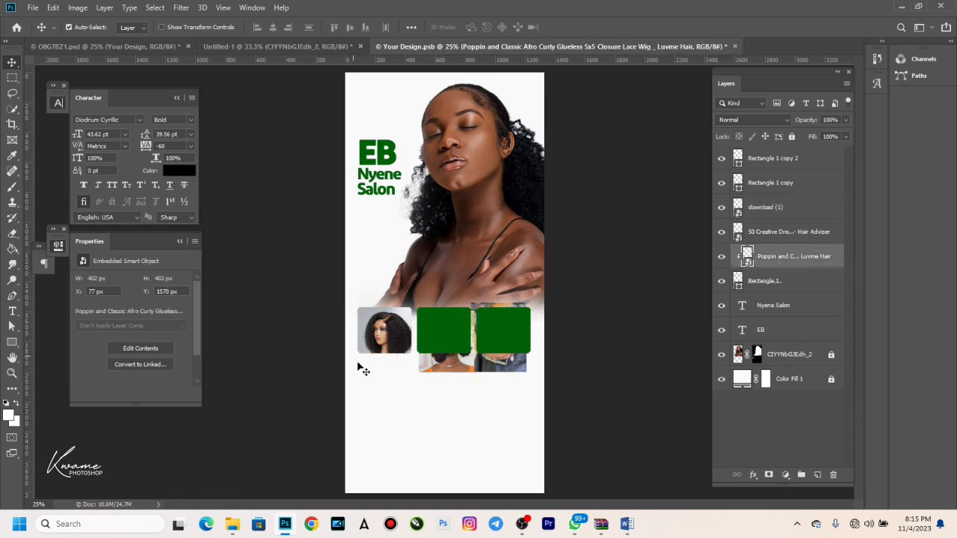
Scale the clipped afro wig photo to about 14.6% so it fits inside the first rectangle.
scroll(377, 340, up, 3)
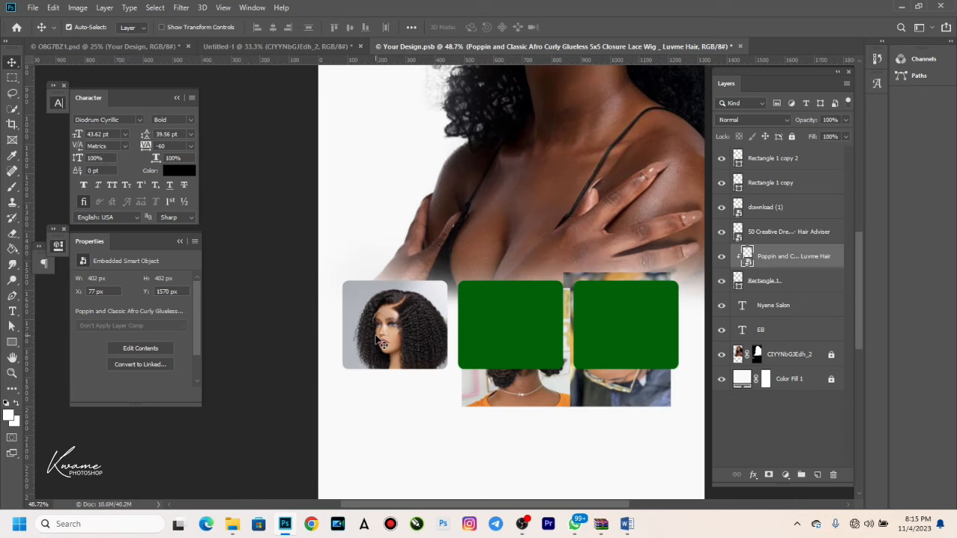
key(ctrl+t)
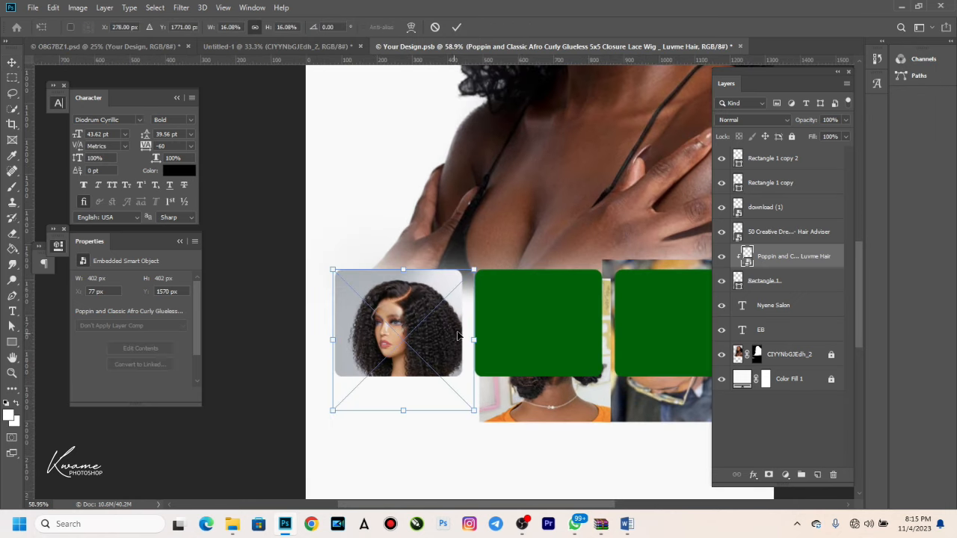
drag(473, 342, 436, 341)
key(Return)
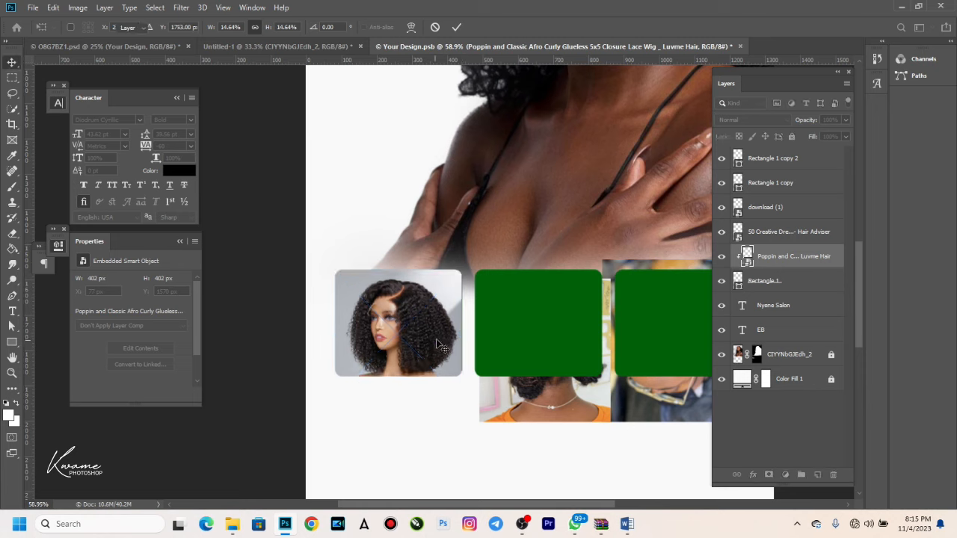
Move the download (1) layer directly above Rectangle 1 copy and clip it to that rectangle.
click(579, 345)
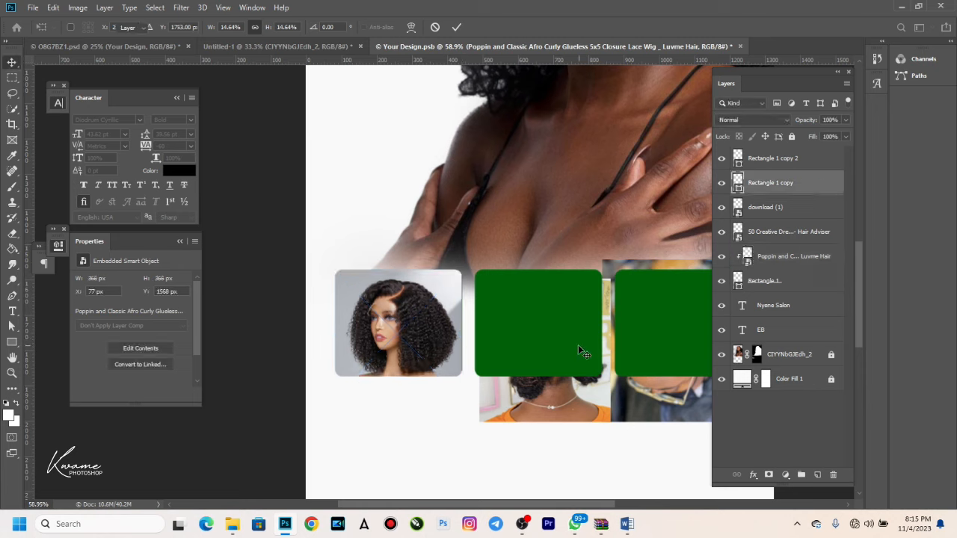
click(441, 332)
click(533, 344)
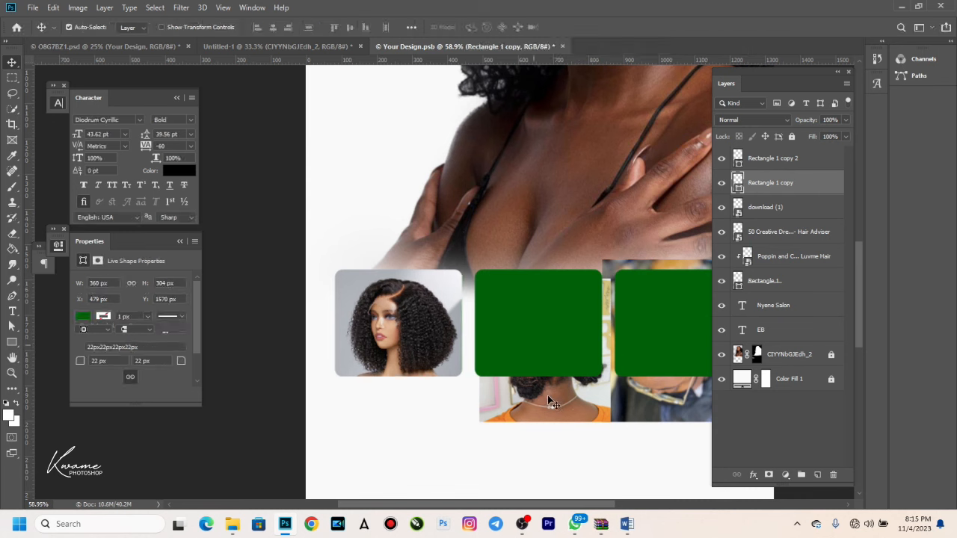
click(770, 207)
drag(770, 207, 798, 178)
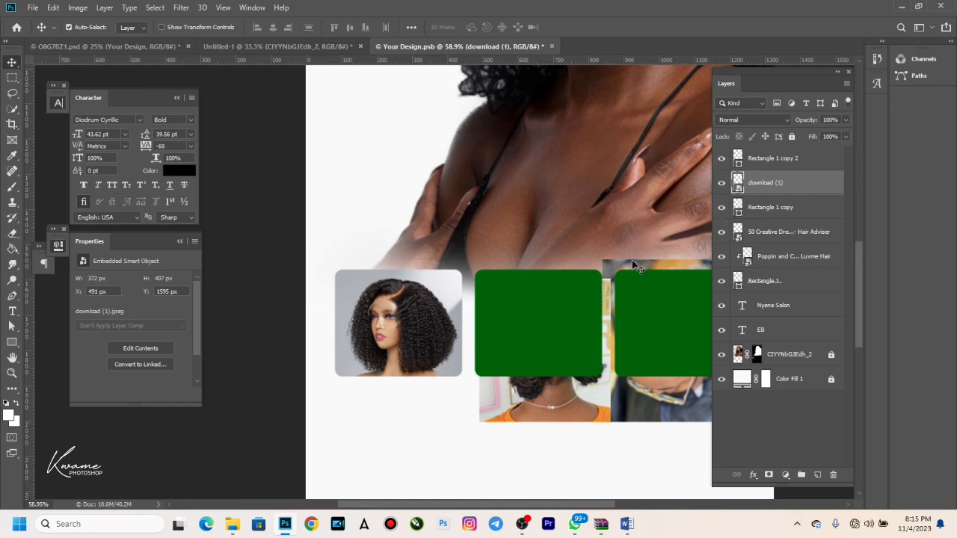
alt+click(789, 194)
Reposition the clipped download (1) photo and scale it to about 23.5% to fit the middle rectangle.
drag(534, 322, 530, 310)
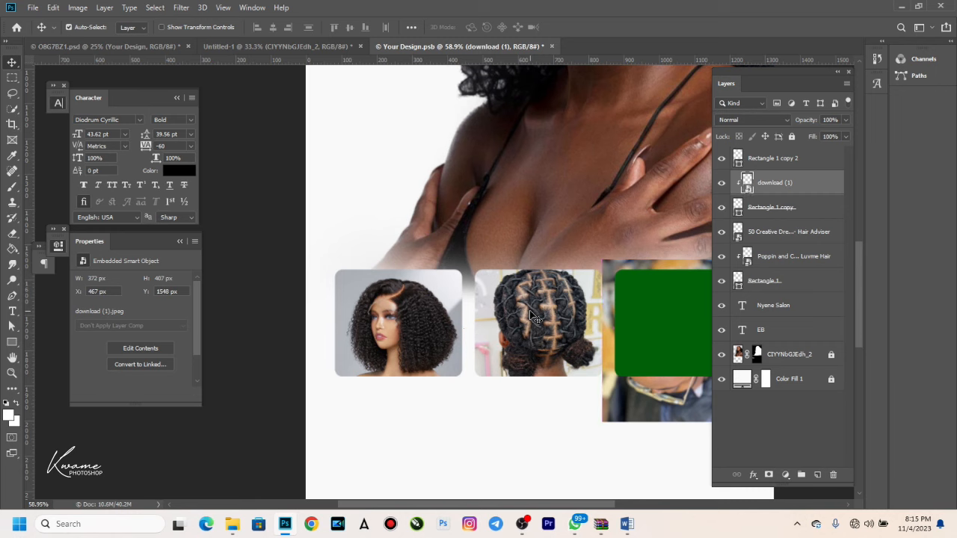
key(ctrl+t)
drag(472, 333, 477, 332)
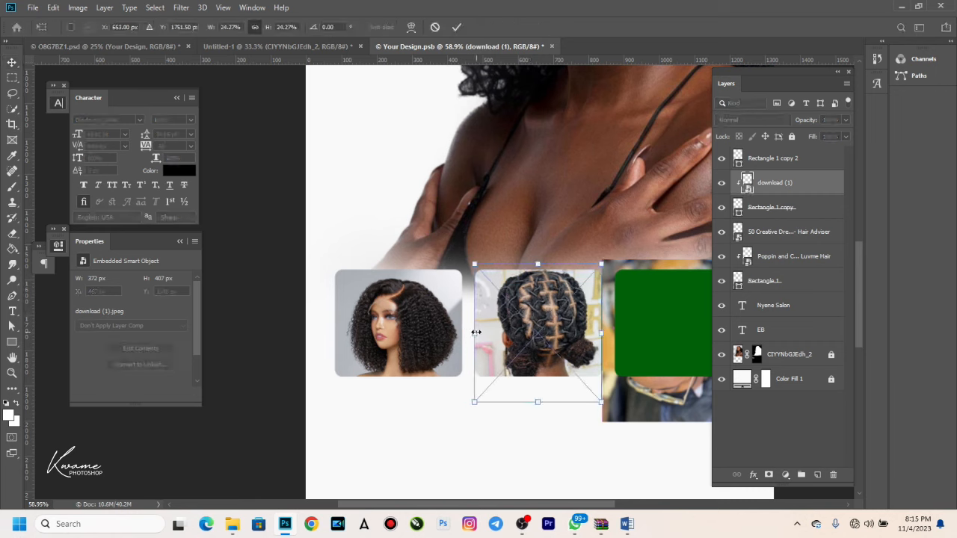
drag(561, 302, 562, 305)
key(Return)
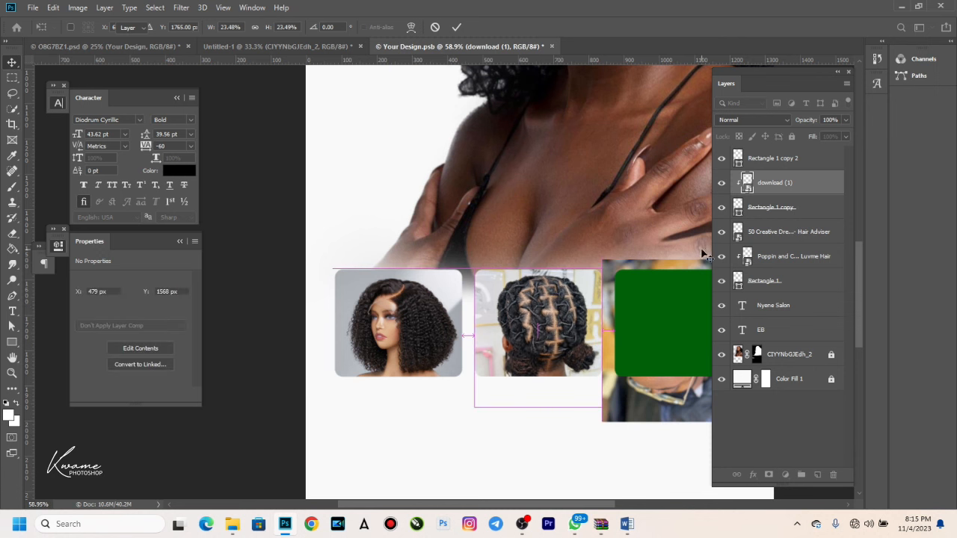
Release the download (1) layer's clipping mask and create it again over Rectangle 1 copy.
right_click(781, 183)
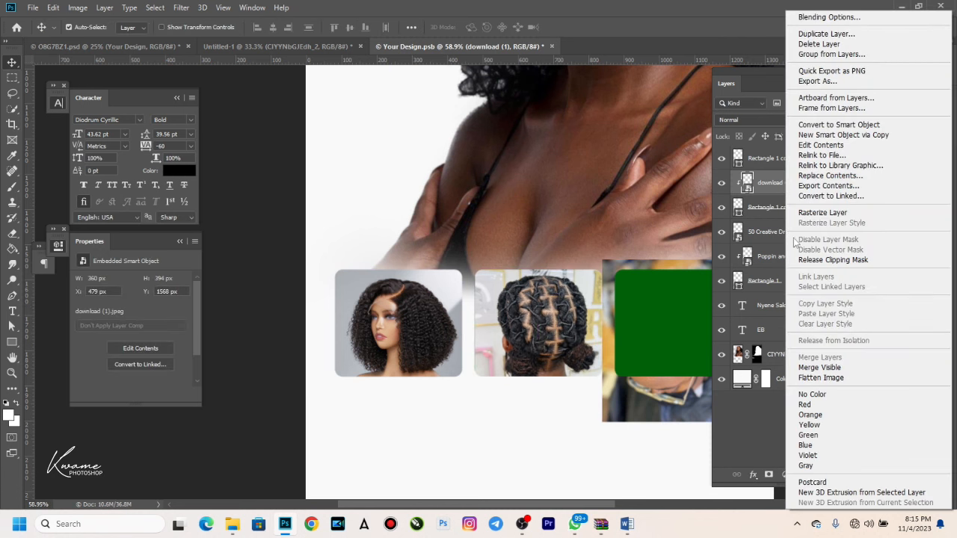
click(802, 260)
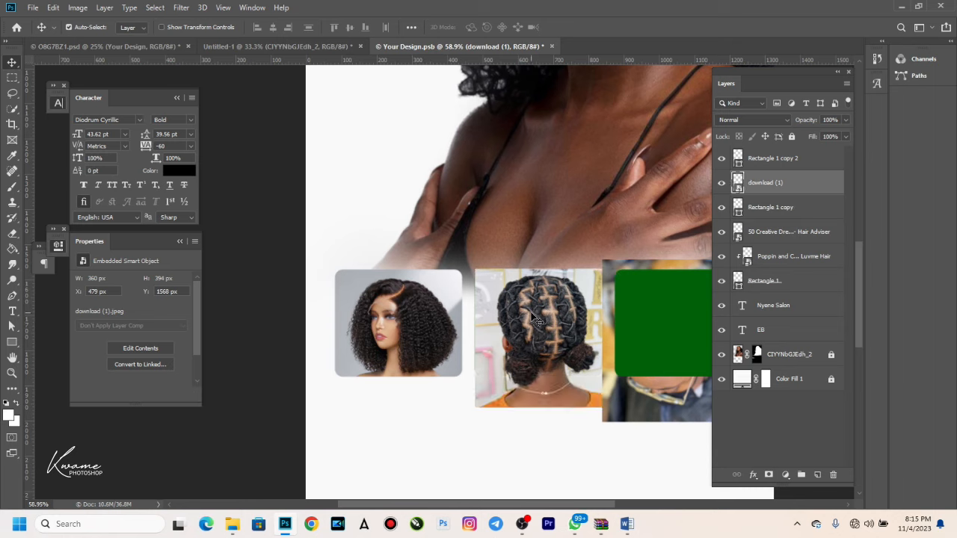
right_click(773, 187)
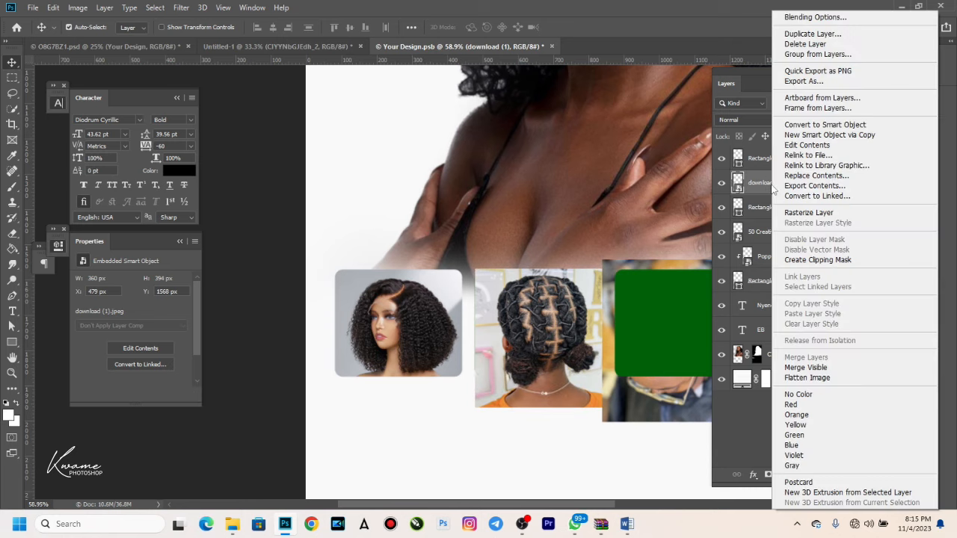
click(813, 265)
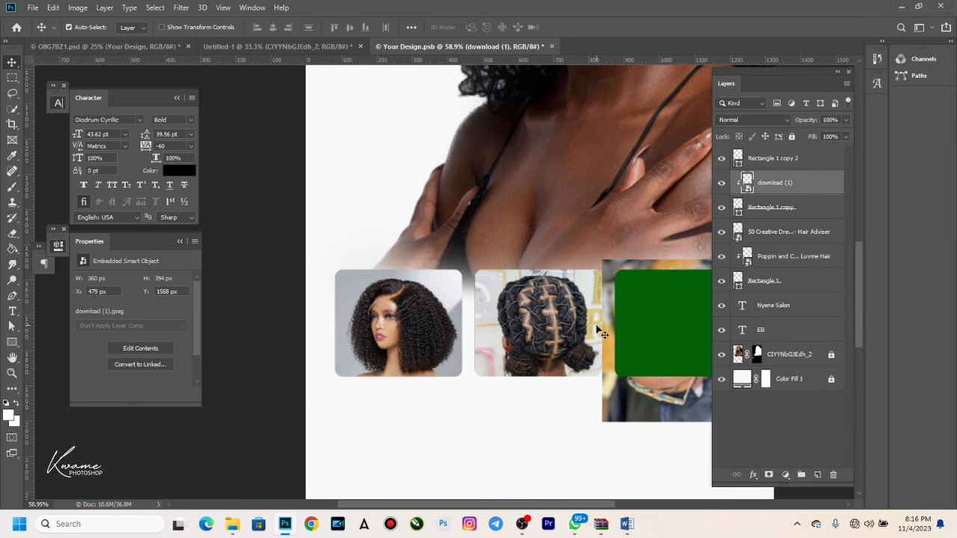
Align the dreadlock photo with the third rectangle, move its layer above Rectangle 1 copy 2 and clip it to that rectangle.
drag(612, 363, 625, 359)
click(666, 348)
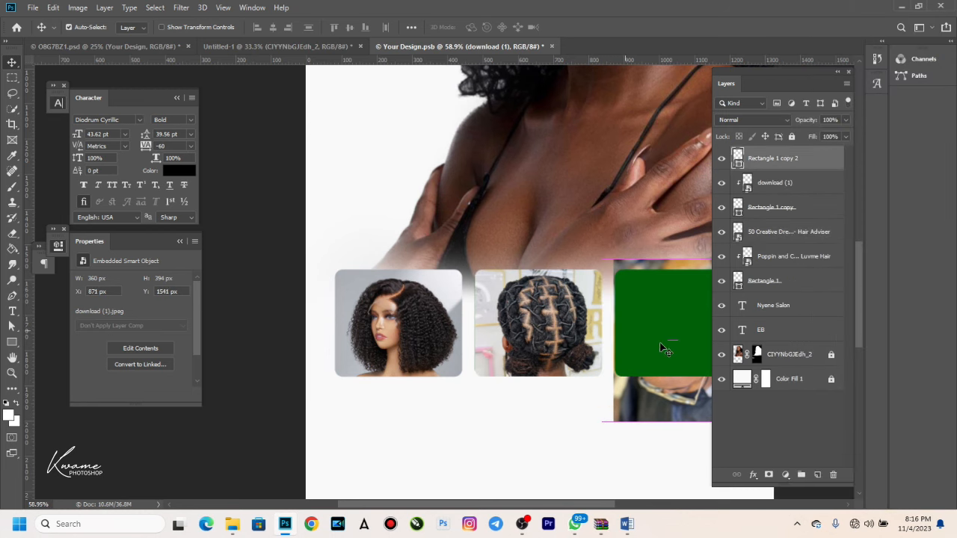
click(785, 232)
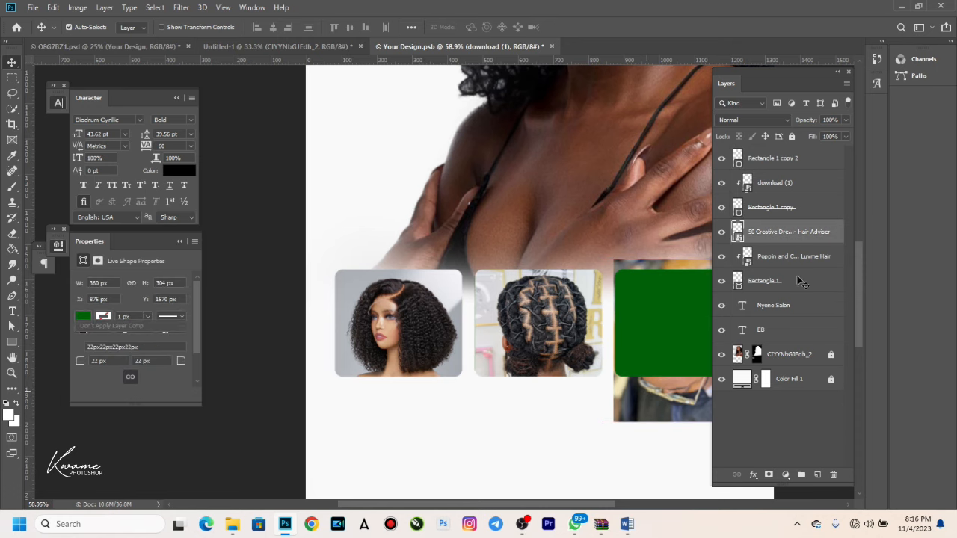
drag(795, 188, 794, 153)
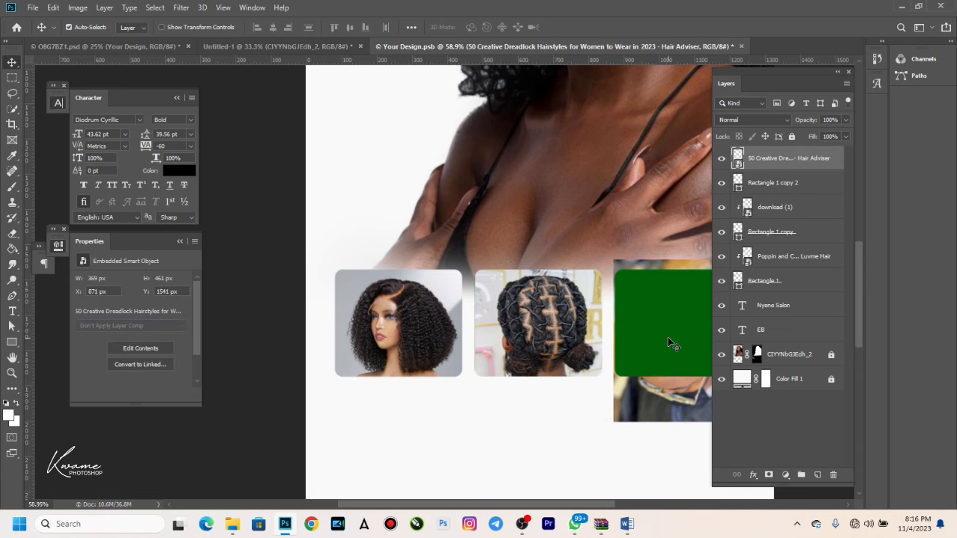
drag(669, 304, 455, 298)
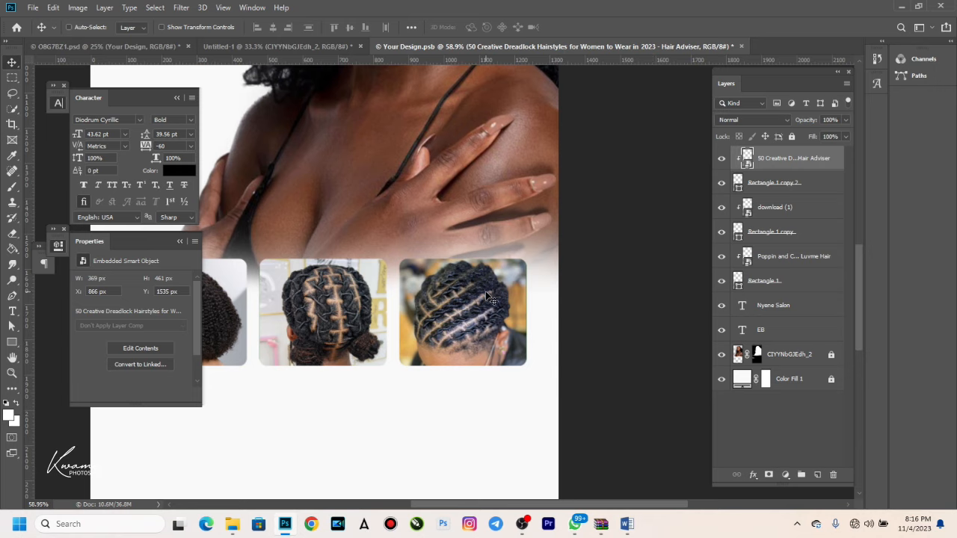
Scale the clipped dreadlock photo to 360 × 450 px to match the third rectangle's width.
key(ctrl+t)
drag(400, 324, 403, 326)
key(Return)
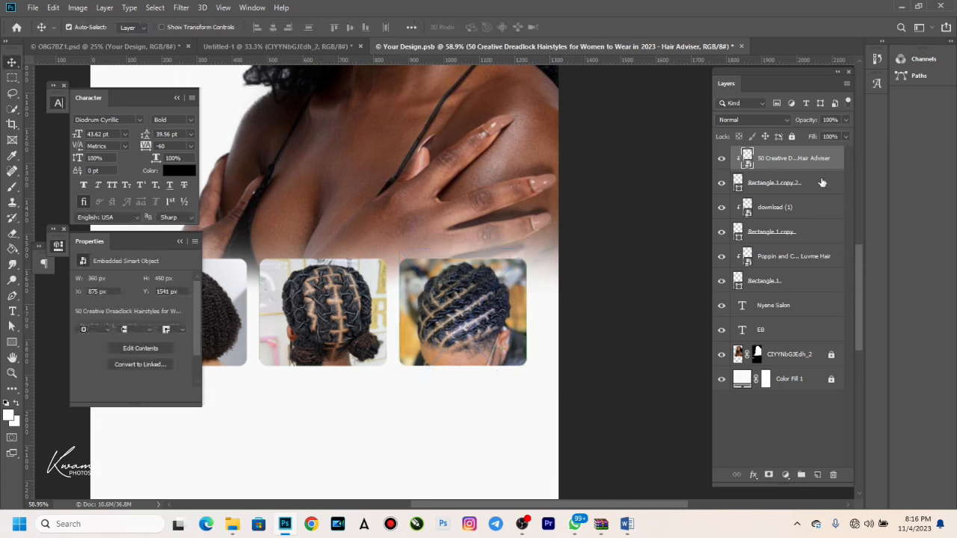
Narrow the third rectangle to about 311 px wide and scale its clipped dreadlock photo to about 336 × 420 px.
click(820, 182)
key(ctrl+t)
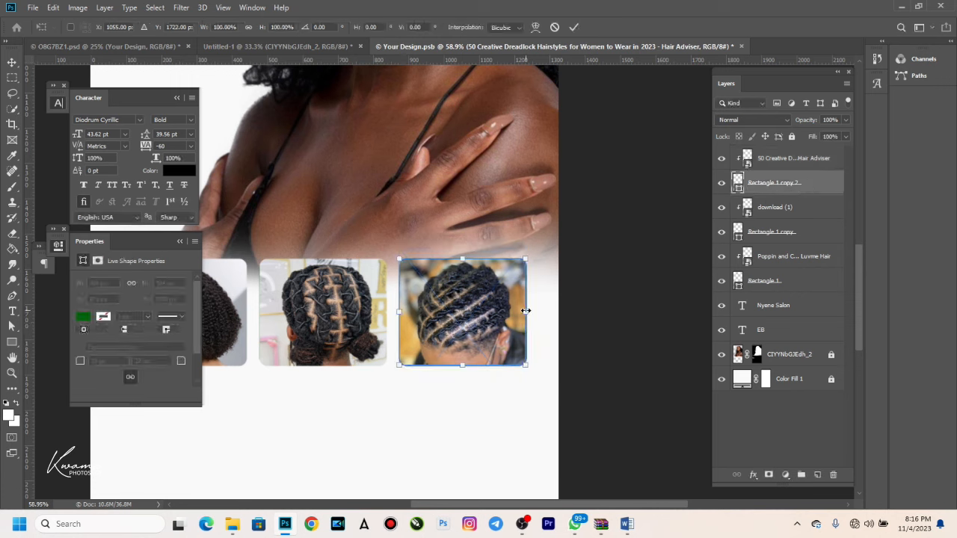
drag(515, 307, 481, 318)
key(Return)
key(ctrl+t)
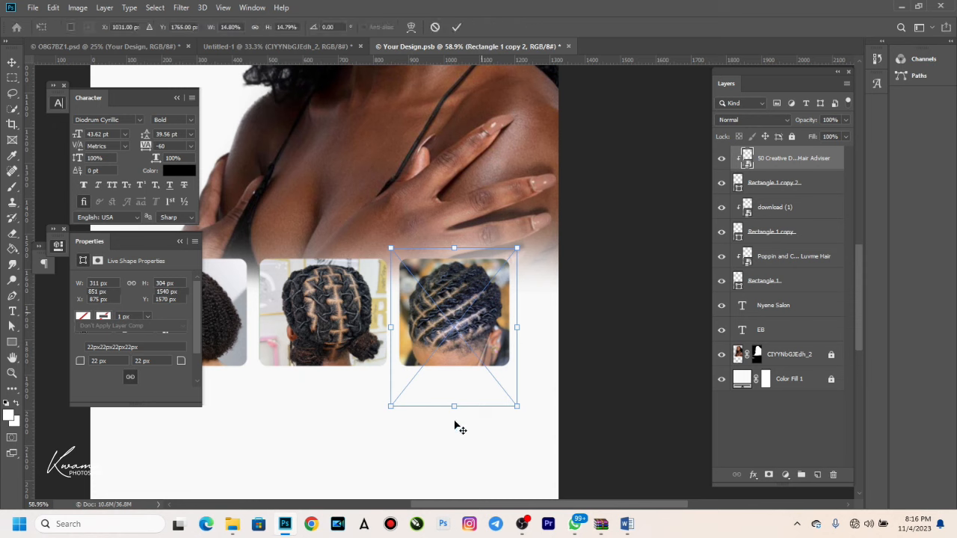
drag(392, 327, 399, 326)
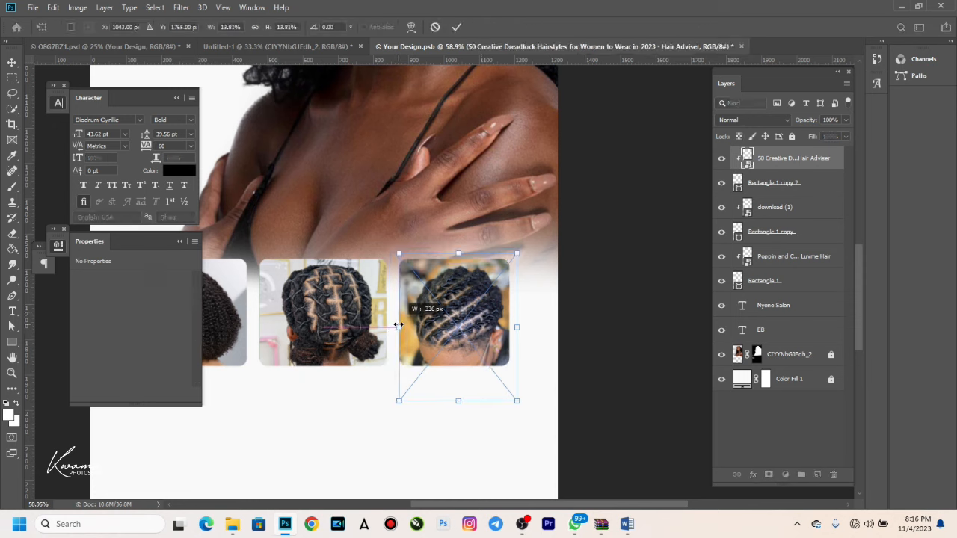
key(Return)
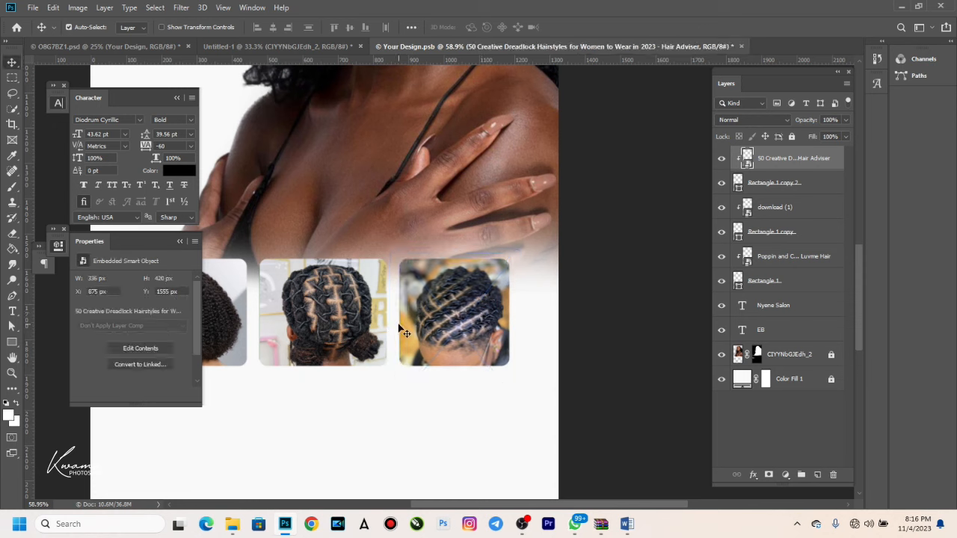
Narrow the middle rectangle (Rectangle 1 copy) to about 88.6% of its width from its outer edge.
click(319, 336)
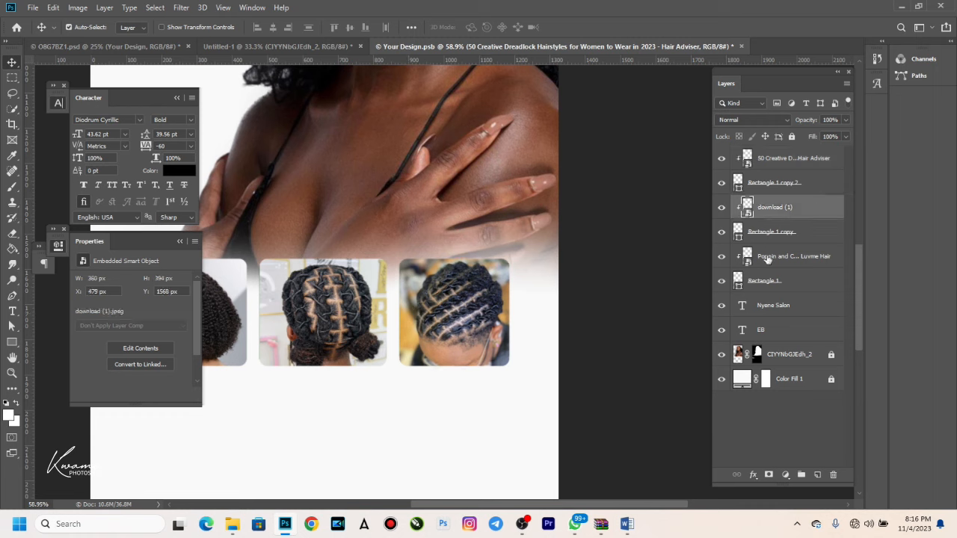
click(386, 314)
key(ctrl+t)
drag(386, 310, 369, 309)
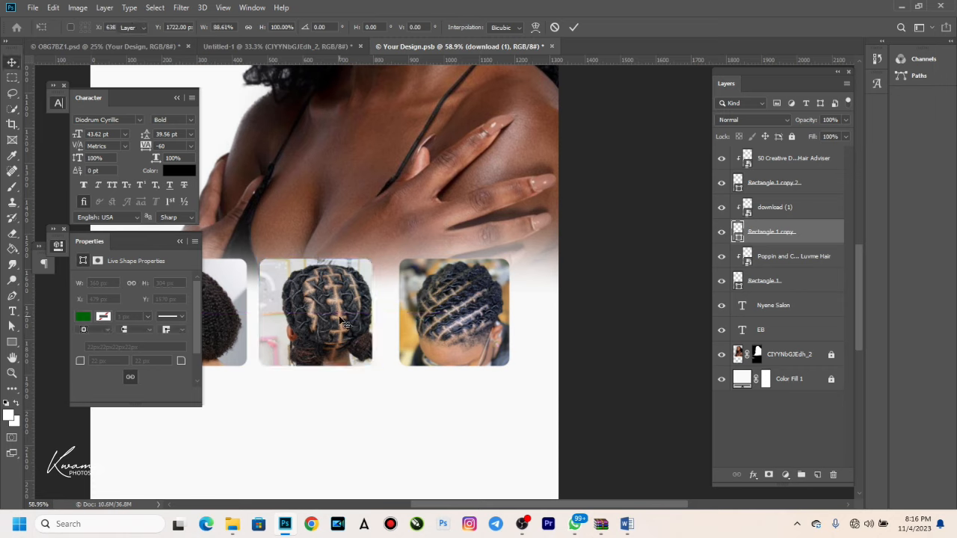
Scale the clipped download (1) photo to about 319 × 349 px and nudge it to X 480 px to fit the narrowed rectangle.
click(340, 320)
key(ctrl+t)
drag(385, 327, 342, 321)
key(Return)
key(Left)
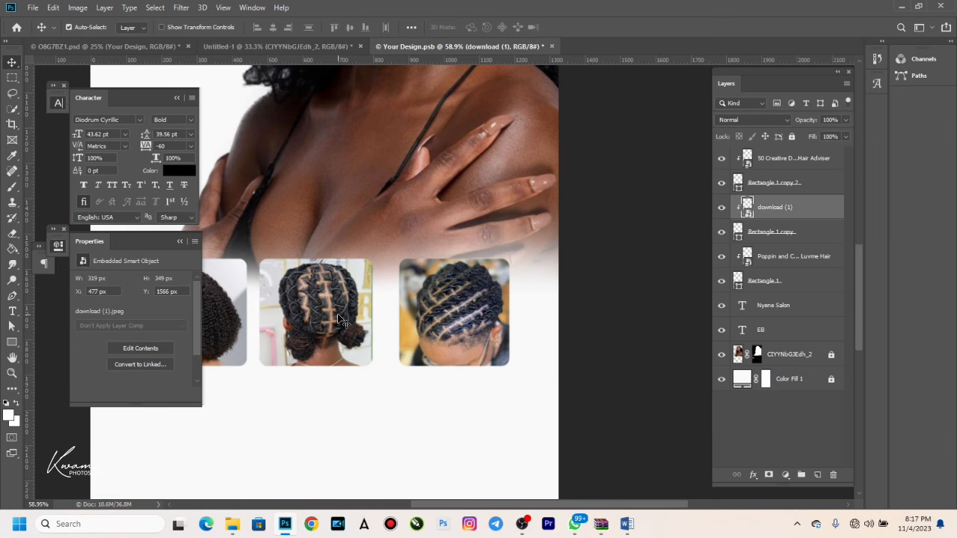
key(Right)
drag(332, 305, 486, 310)
key(Right)
key(Right)
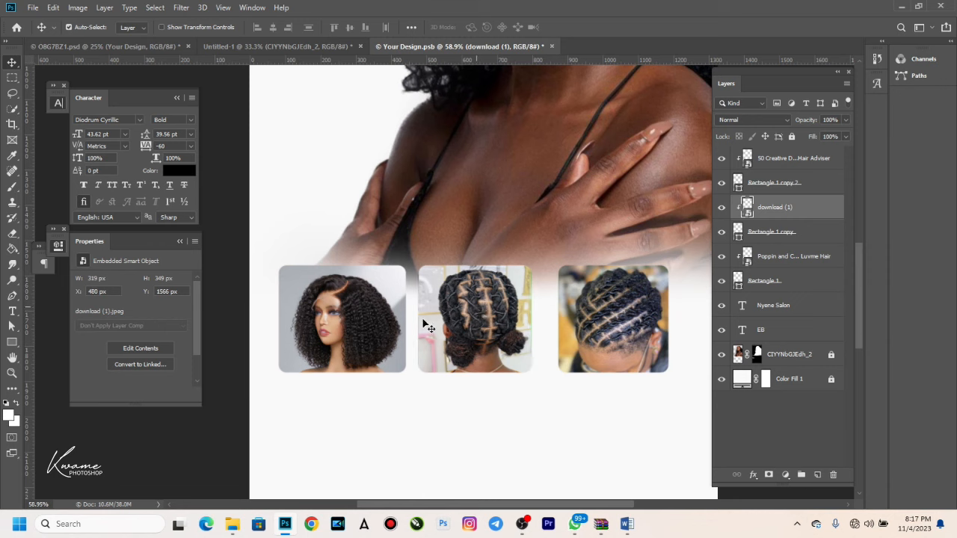
Narrow the first rectangle to about 316 px wide and shift its clipped curly wig photo to about X 53 px.
click(315, 335)
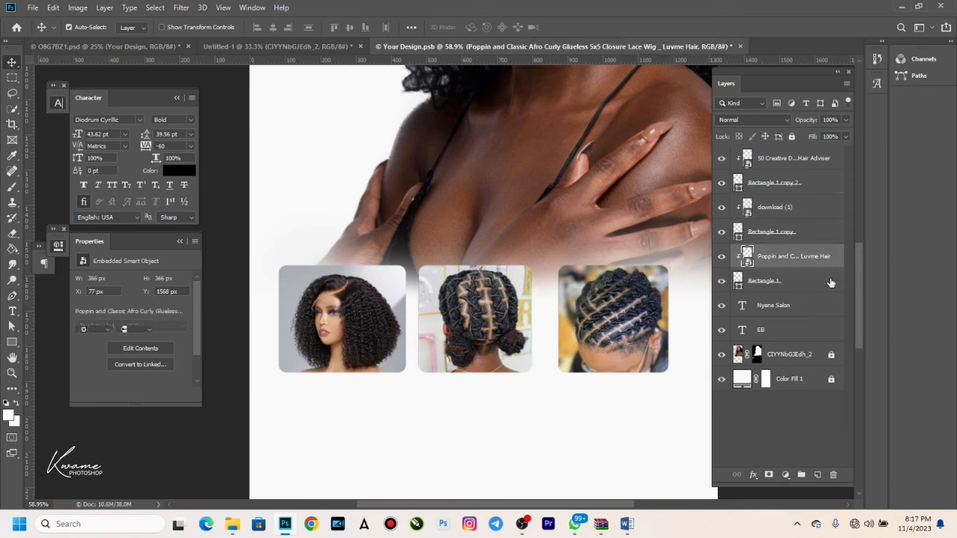
key(ctrl+t)
drag(406, 319, 391, 317)
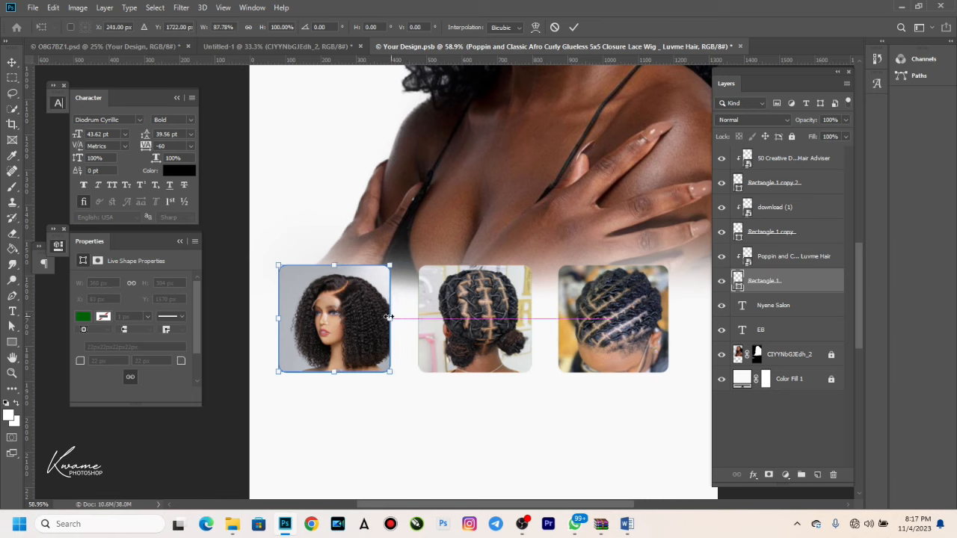
key(Return)
key(alt+bracketright)
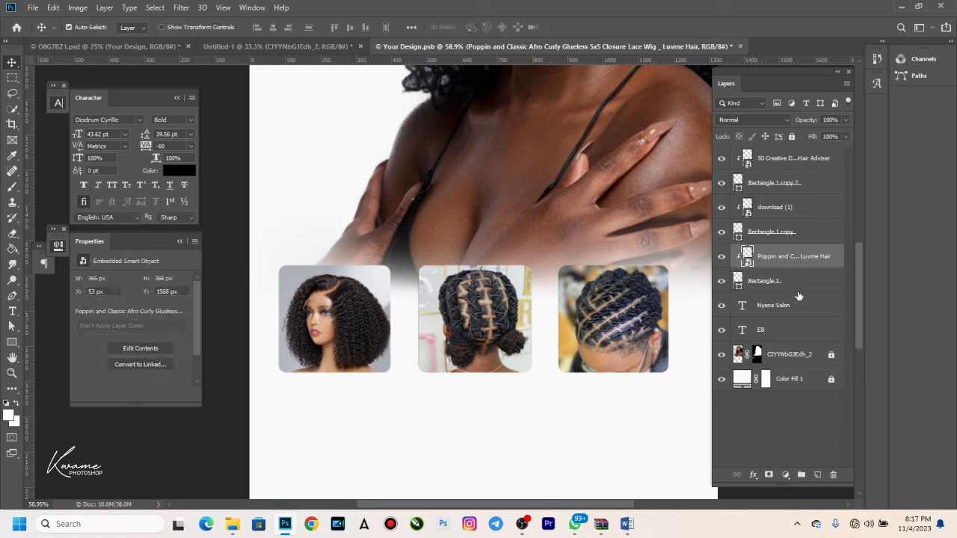
Move the first rectangle and photo to about X 143 px and the third pair to about X 819 px, close to the middle one.
mouse_move(364, 332)
mouse_down()
mouse_move(371, 321)
mouse_move(377, 331)
mouse_up()
click(800, 159)
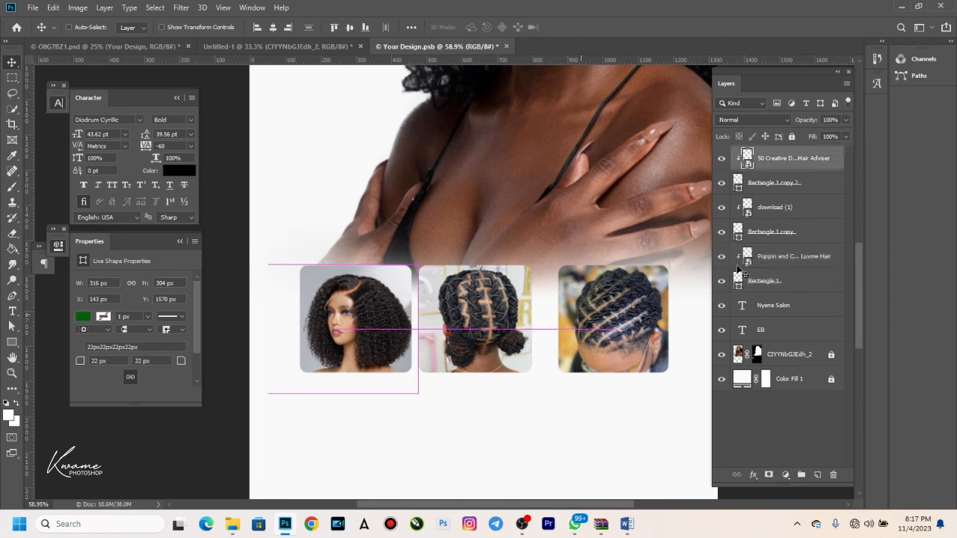
drag(572, 340, 552, 339)
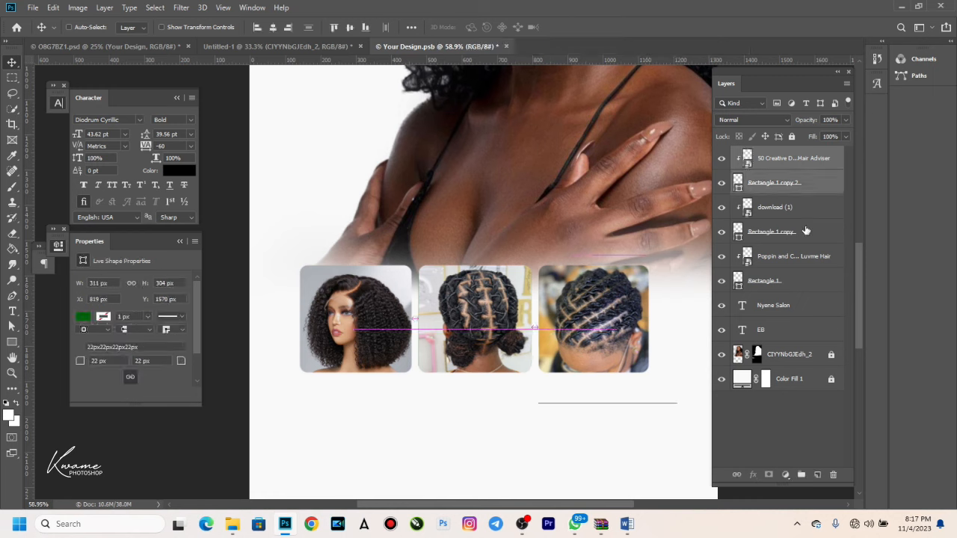
Select all three rectangles with their clipped photos and move them together to about X 169 px, centred beneath the portrait.
click(803, 165)
shift+click(778, 282)
drag(568, 322, 585, 321)
key(ctrl+0)
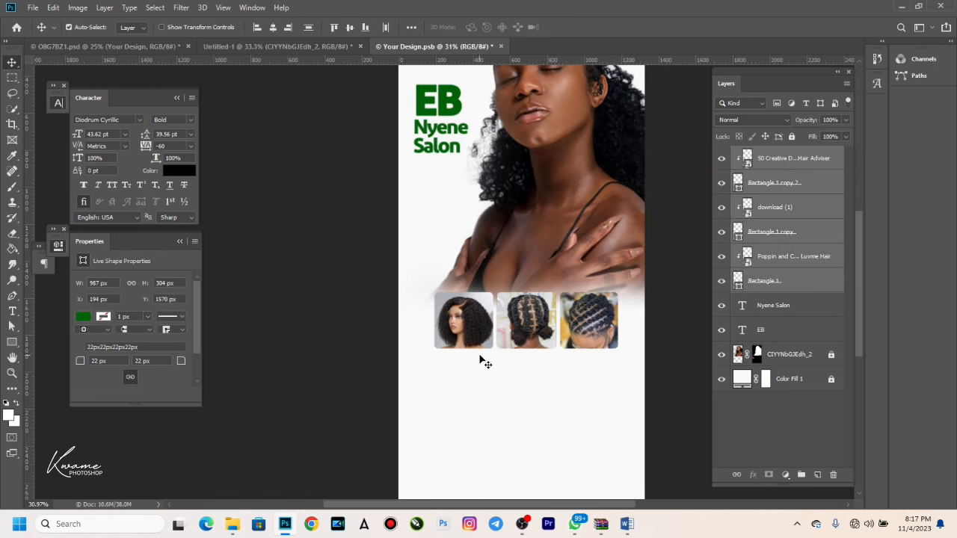
scroll(480, 360, down, 3)
drag(465, 338, 458, 336)
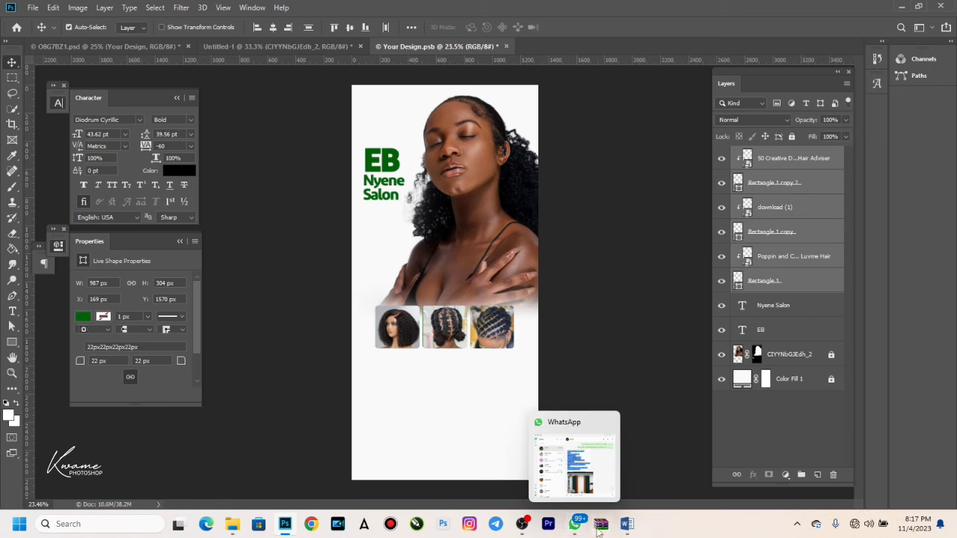
Switch to the Word document and review the Our Services heading and the services listed under it, then return to Photoshop.
click(627, 523)
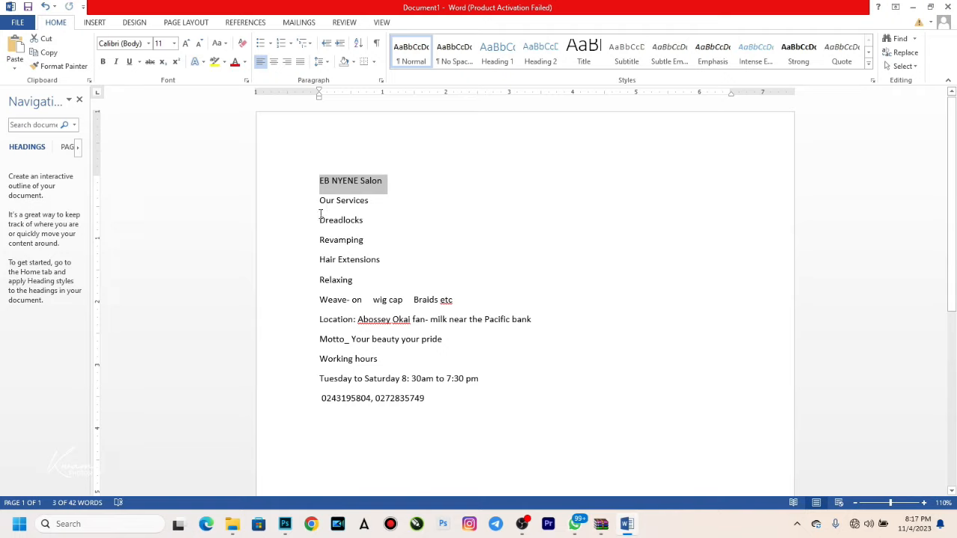
drag(318, 200, 385, 202)
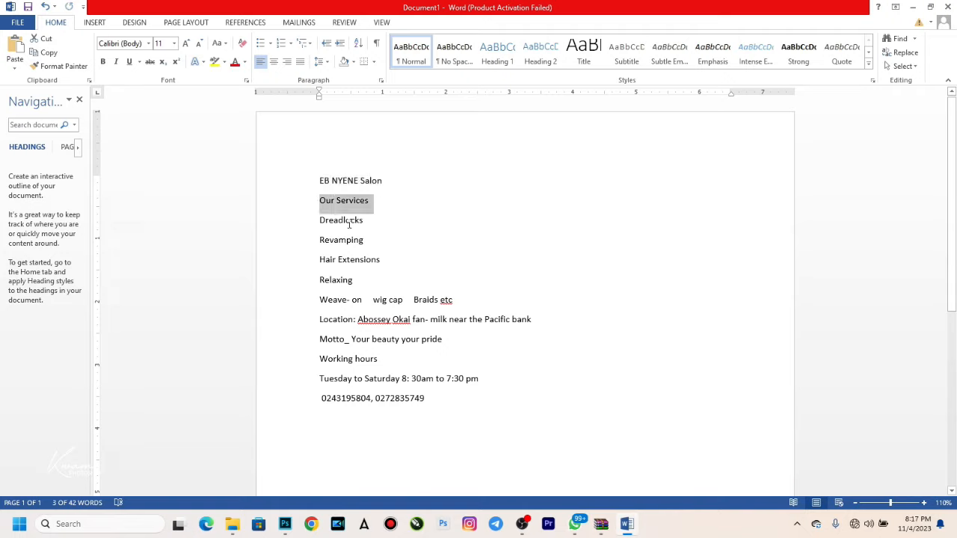
drag(318, 221, 456, 298)
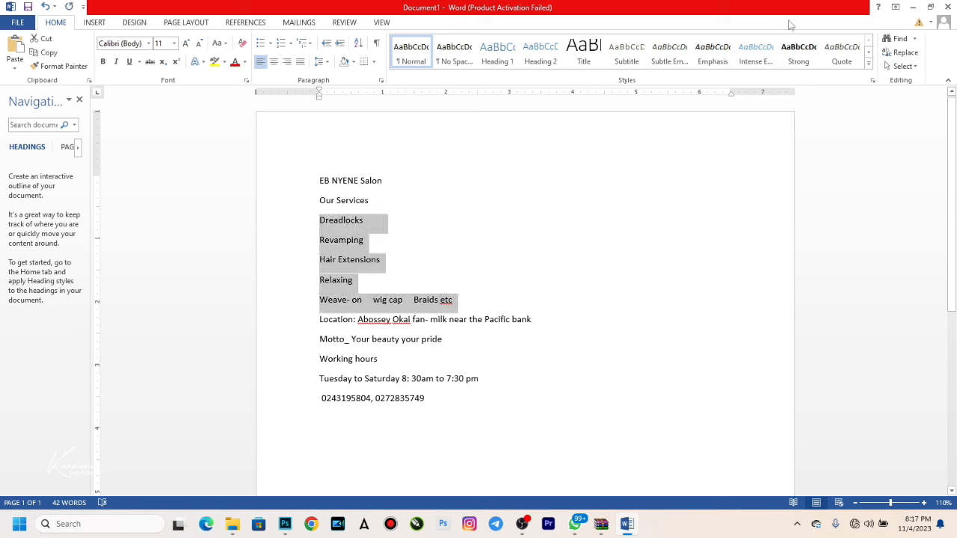
click(913, 6)
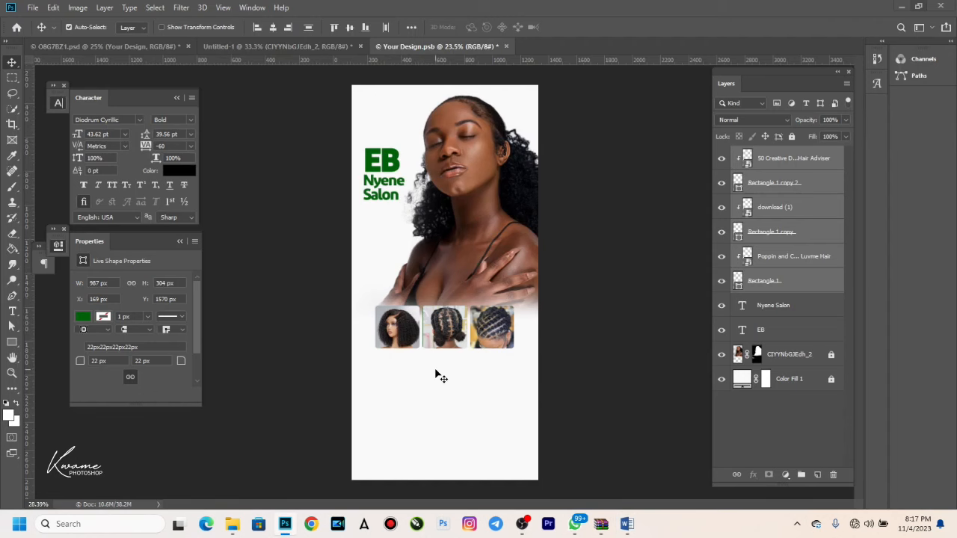
Draw a green rectangle about 557 × 72 px below the hairstyle photos and centre it under them at about X 387 px.
scroll(437, 375, up, 5)
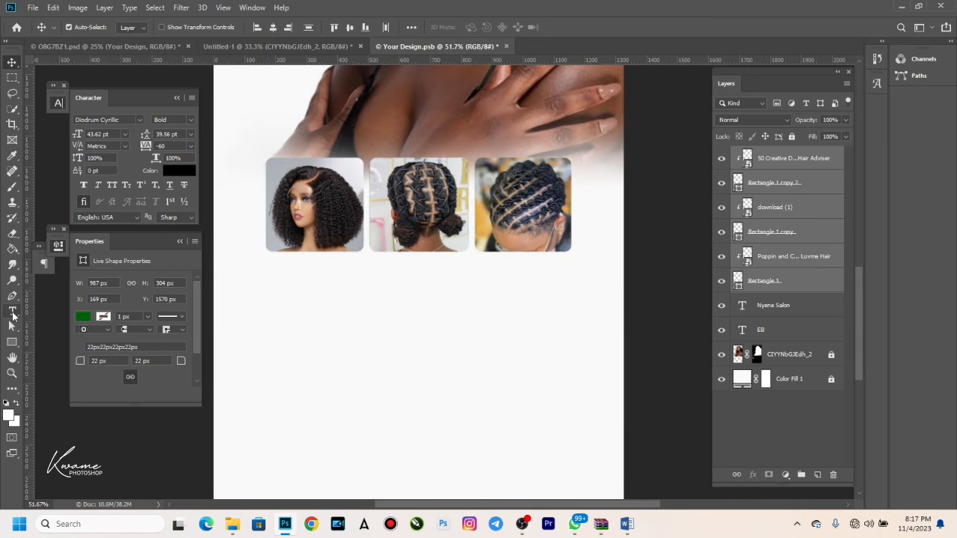
drag(318, 267, 490, 290)
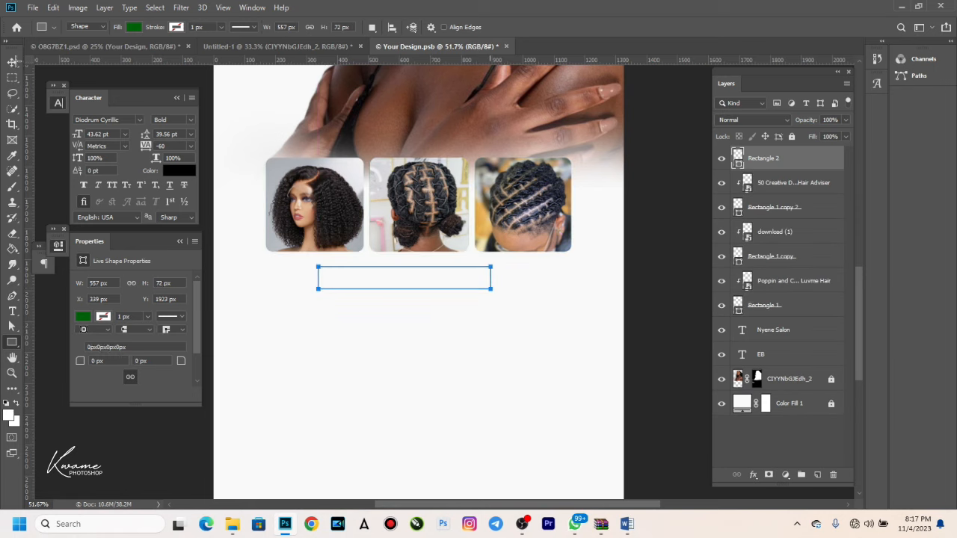
click(12, 61)
mouse_move(395, 287)
mouse_down()
mouse_move(419, 278)
mouse_move(404, 281)
mouse_up()
Add the text "Our Services" below the green bar.
click(12, 310)
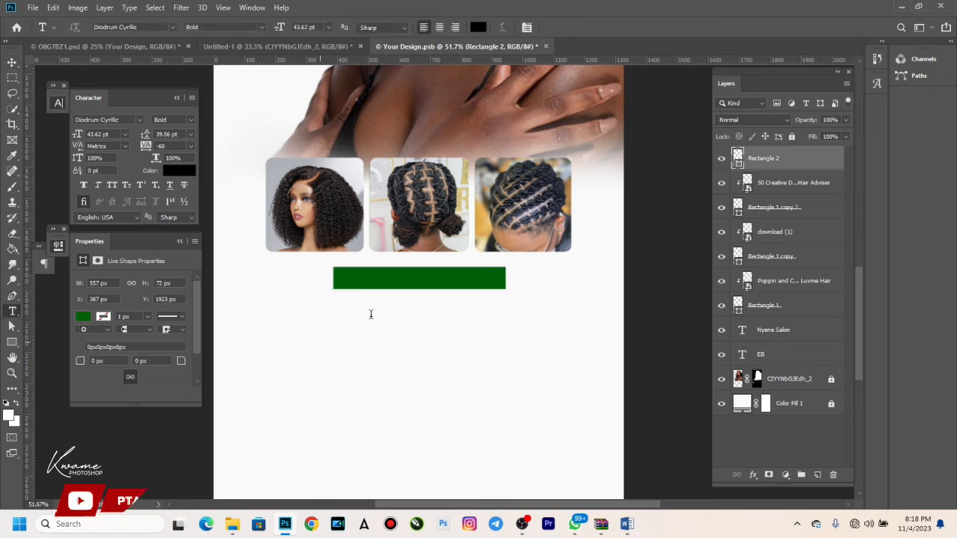
click(321, 335)
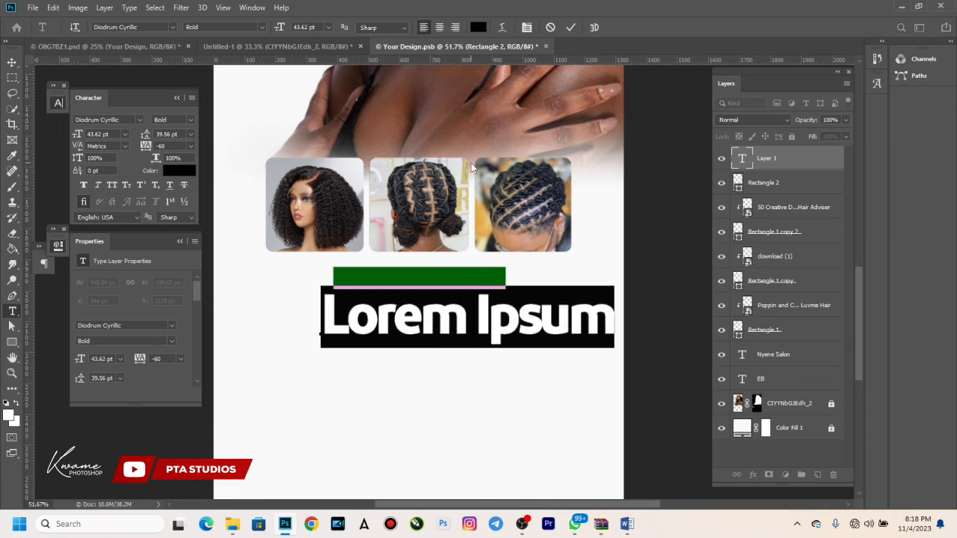
text(Book)
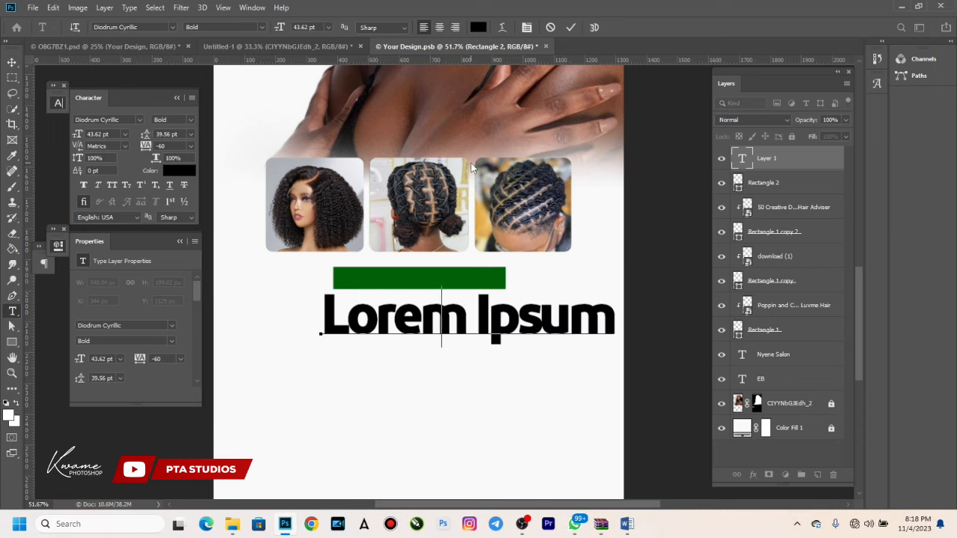
text(ervices)
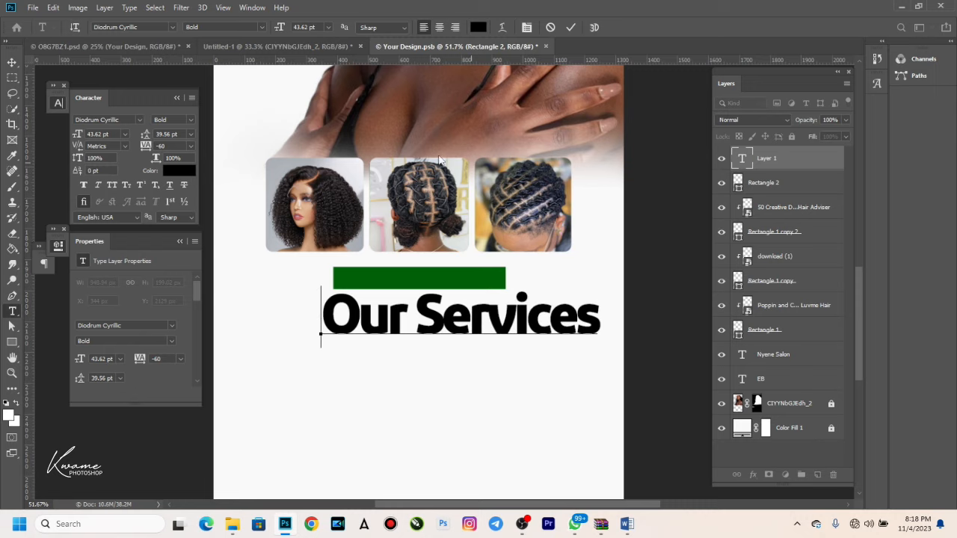
Format the "Our Services" text in Diodrum Medium with colour #f9f9f9 and a size of 17.62 pt.
key(ctrl+a)
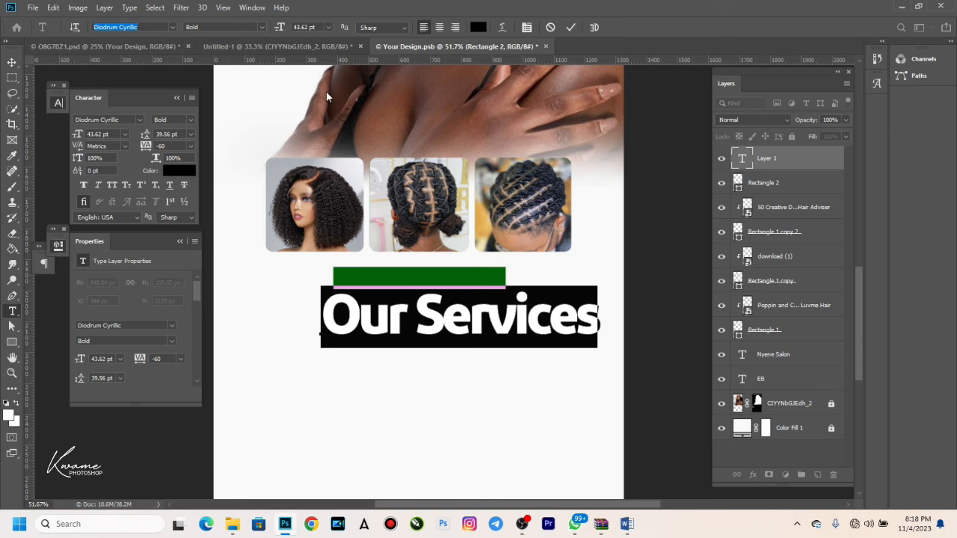
text(dio)
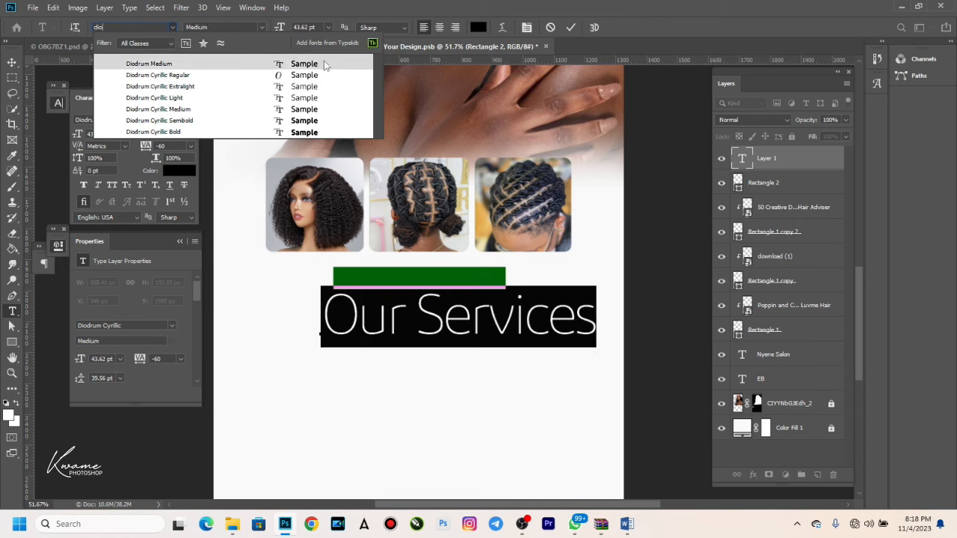
click(327, 62)
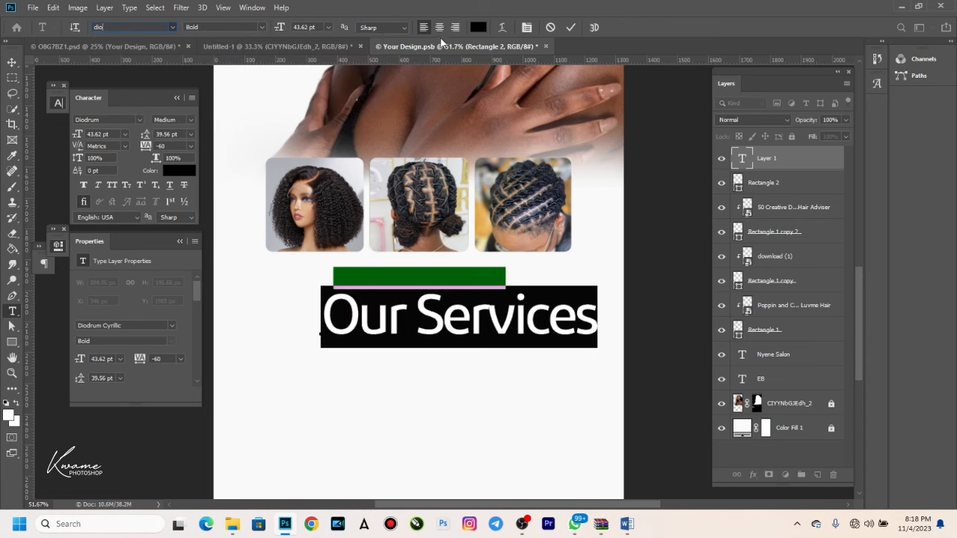
click(477, 27)
click(599, 111)
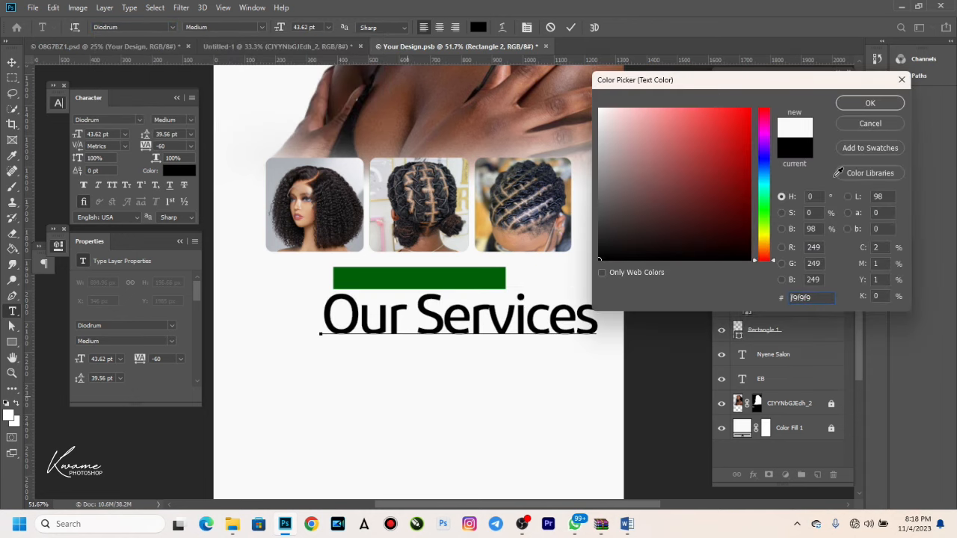
click(869, 104)
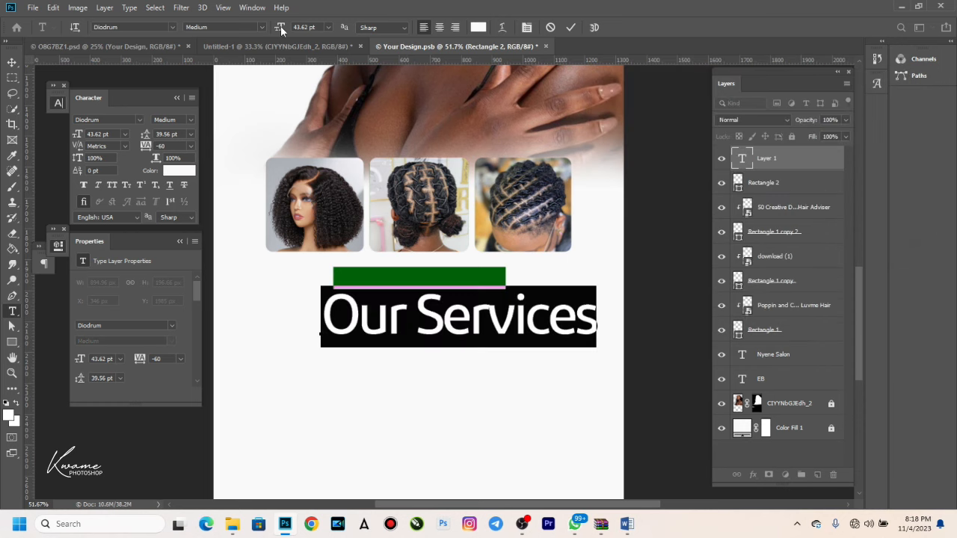
drag(277, 26, 263, 25)
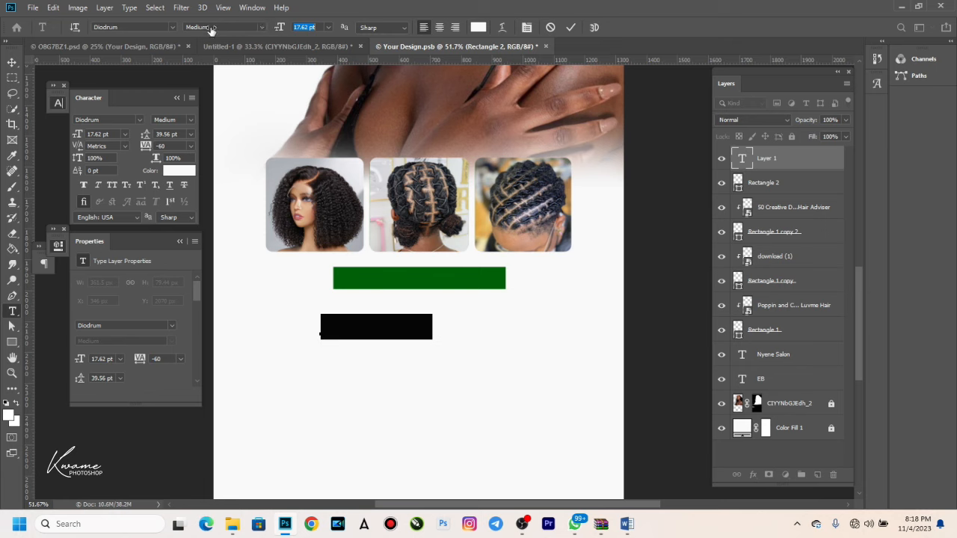
Move the "Our Services" text onto the green bar and centre it there.
click(12, 61)
drag(384, 326, 424, 279)
click(499, 283)
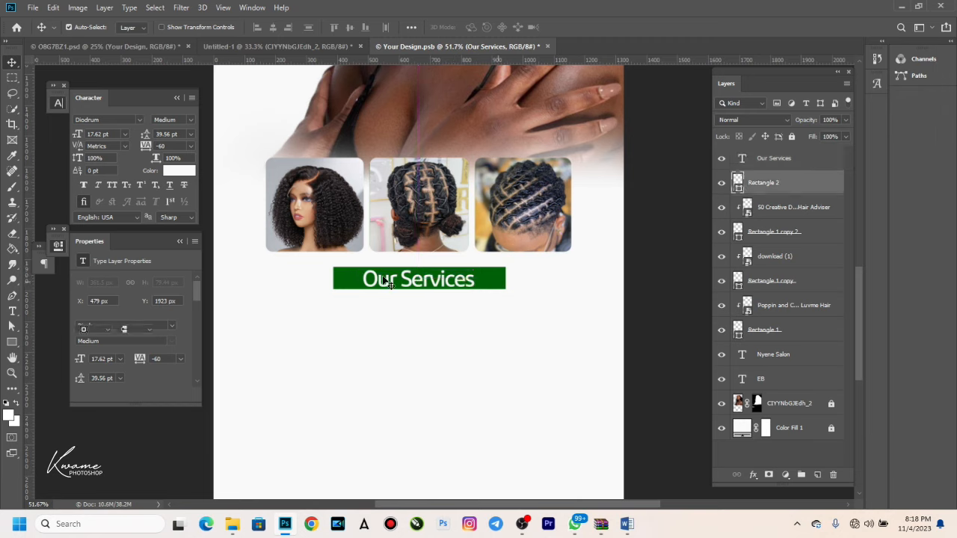
click(385, 280)
Resize the green bar to about 433 × 84 px so it fits more closely around the "Our Services" text.
click(486, 281)
key(ctrl+t)
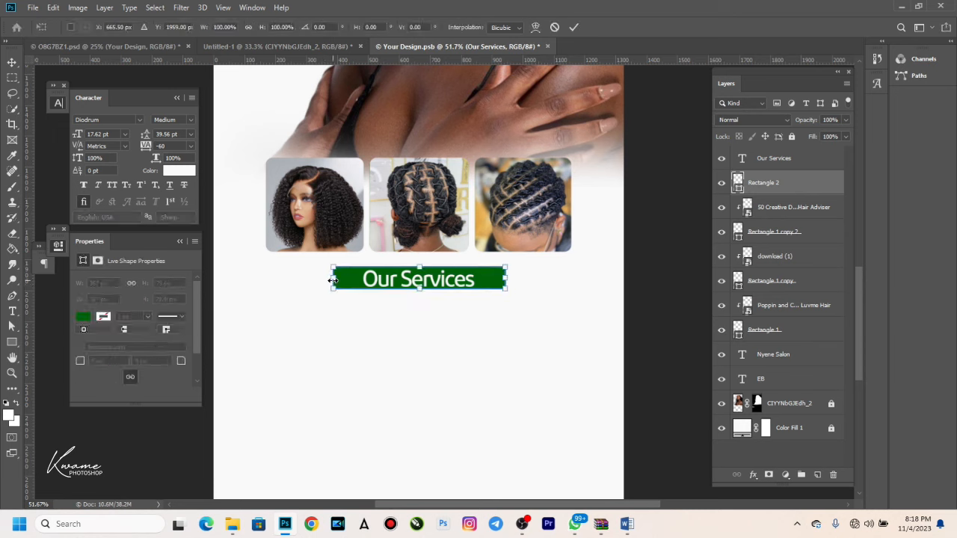
drag(339, 279, 349, 279)
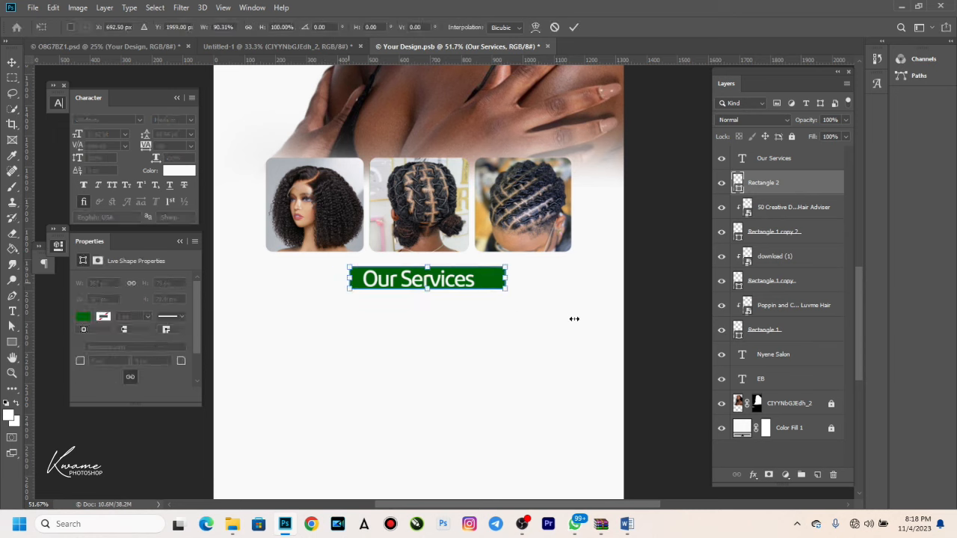
drag(510, 280, 484, 280)
drag(418, 290, 418, 294)
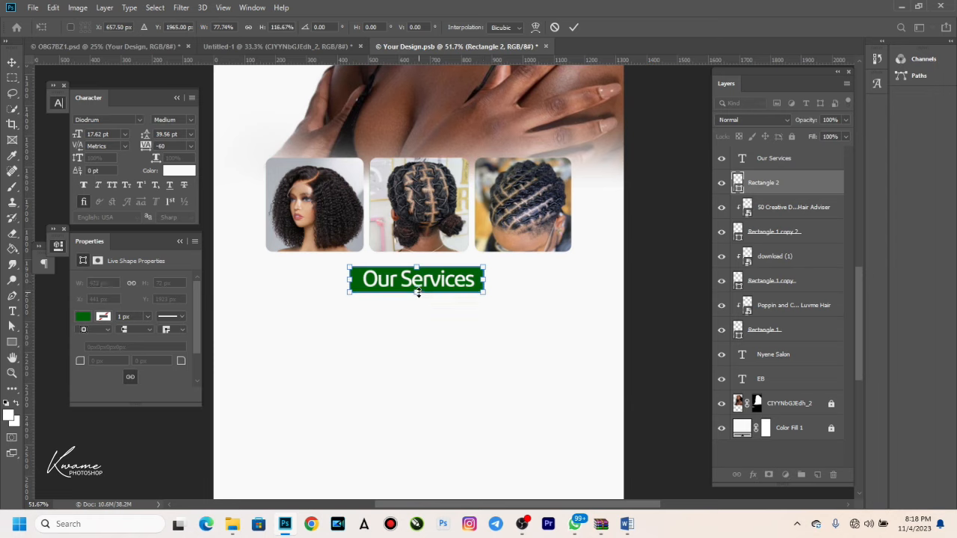
key(Return)
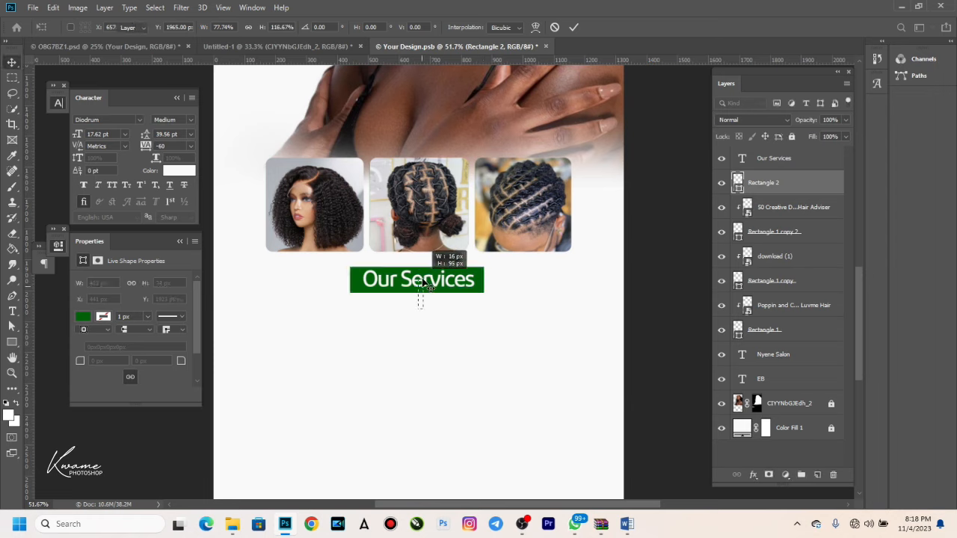
Move the green bar and "Our Services" text together so they are centred under the photos, with the bar at about X 445 px.
shift+click(430, 291)
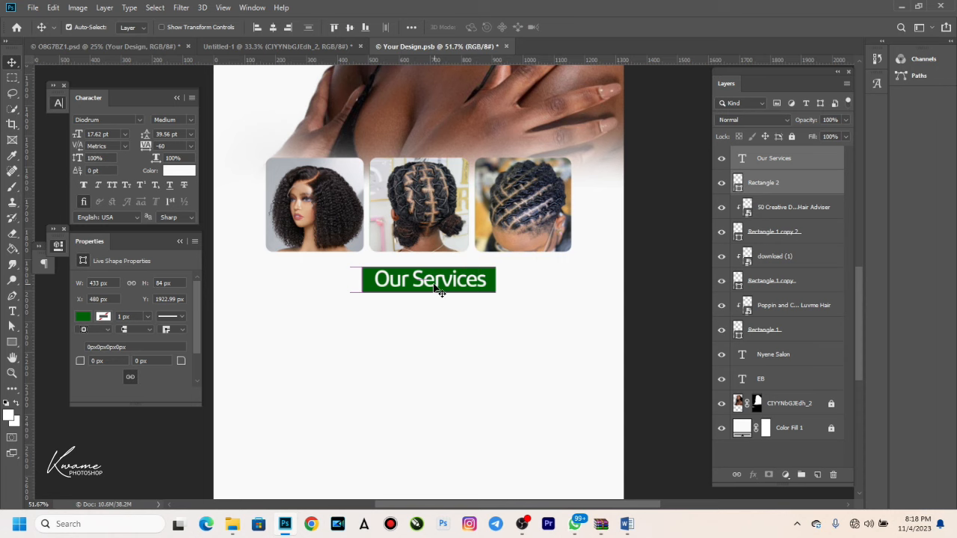
scroll(434, 286, down, 1)
scroll(433, 284, down, 1)
drag(437, 283, 432, 282)
scroll(438, 291, down, 2)
scroll(428, 370, up, 1)
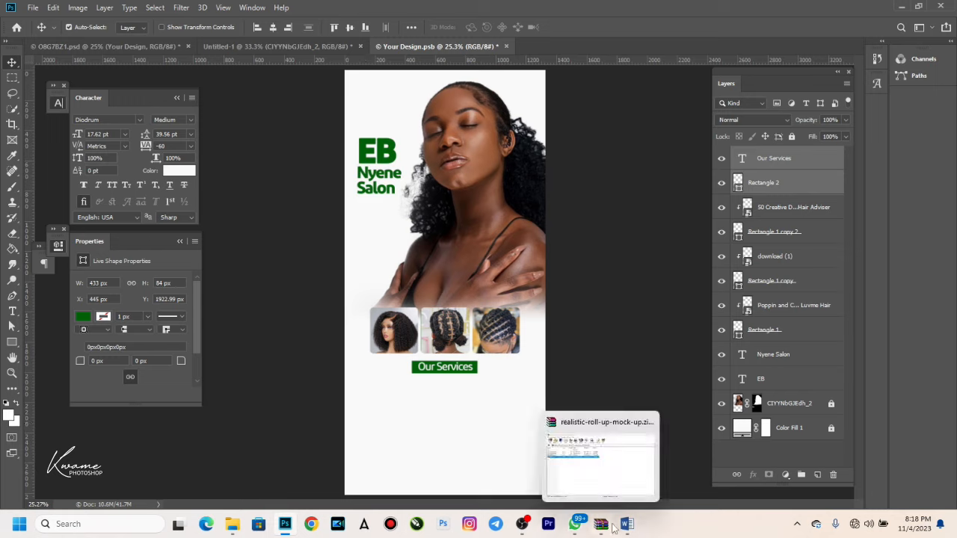
Duplicate the "Our Services" text below the green bar and colour the copy black (#000000).
click(465, 376)
click(464, 375)
drag(465, 375, 434, 391)
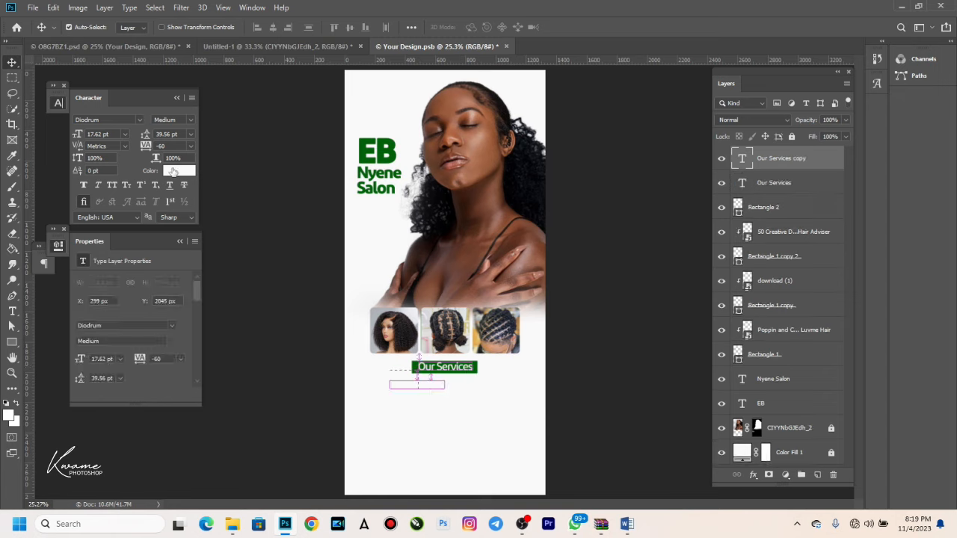
drag(686, 157, 769, 279)
click(870, 103)
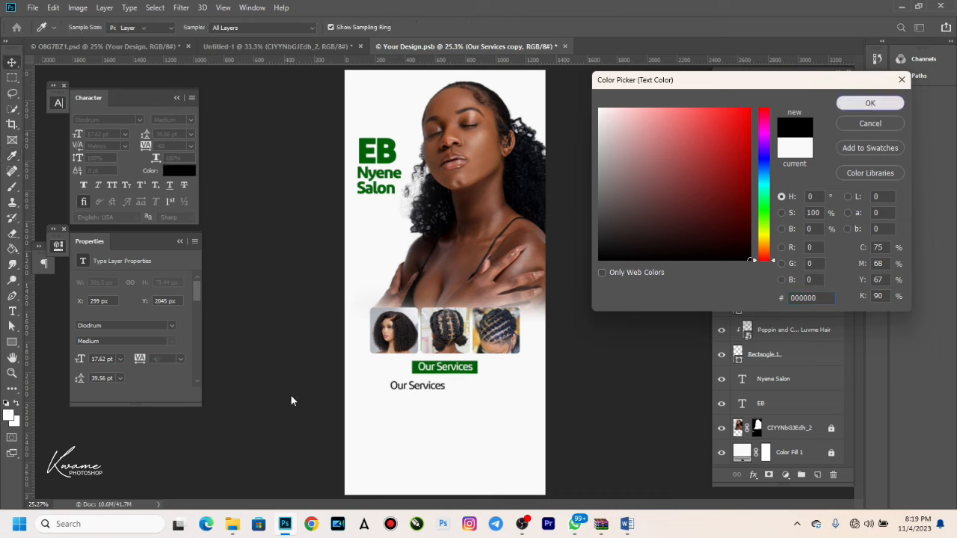
Replace the copied text with the pasted list of services, from "Dreadlocks" to "Braids etc".
key(t)
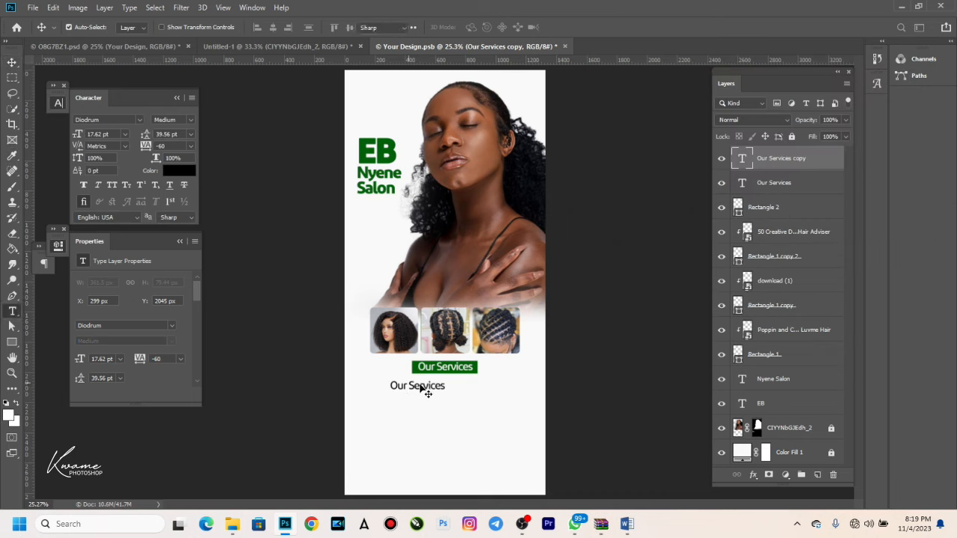
triple_click(423, 385)
key(ctrl+v)
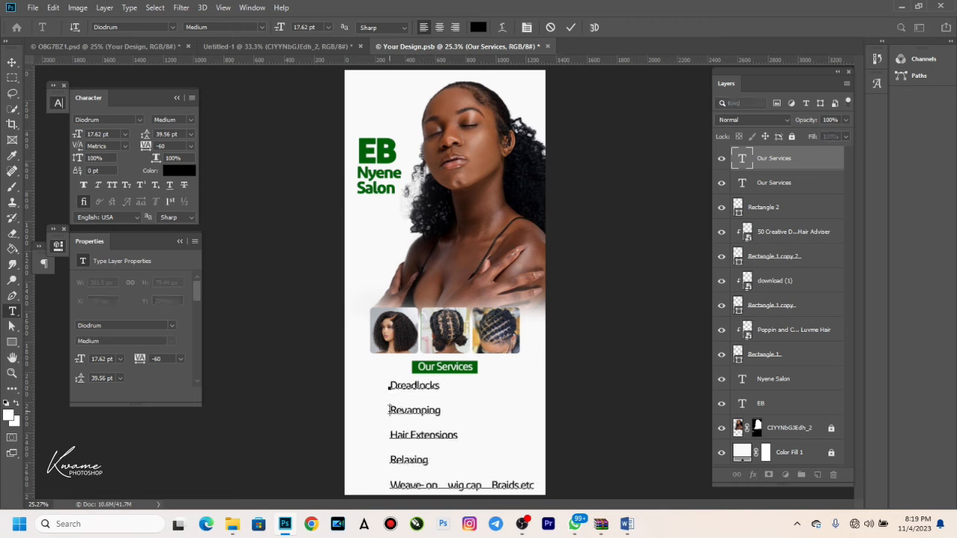
Join the services list into two lines, the first ending with "Hair Extensions" and the second starting with "Relaxing".
key(Delete)
drag(458, 383, 446, 385)
click(446, 383)
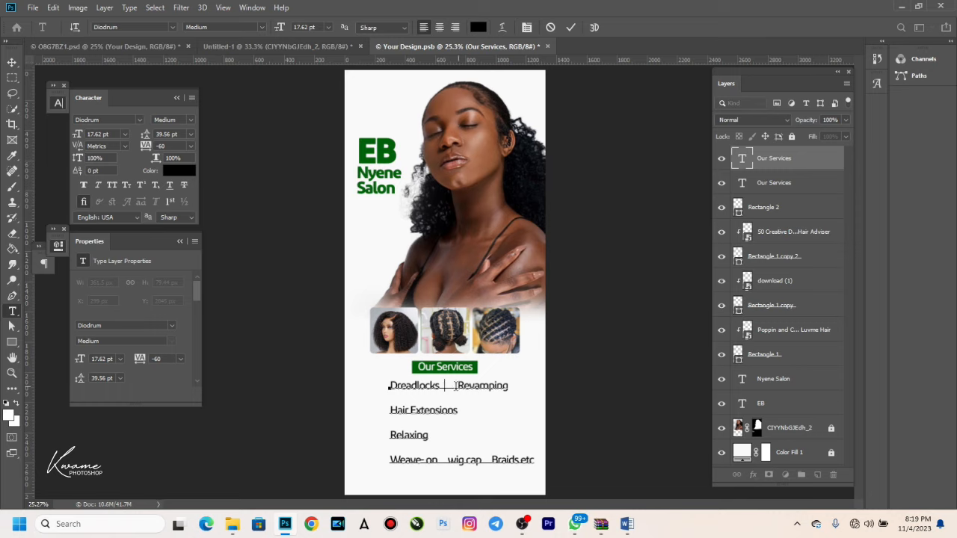
key(Delete)
key(Delete)
key(Delete)
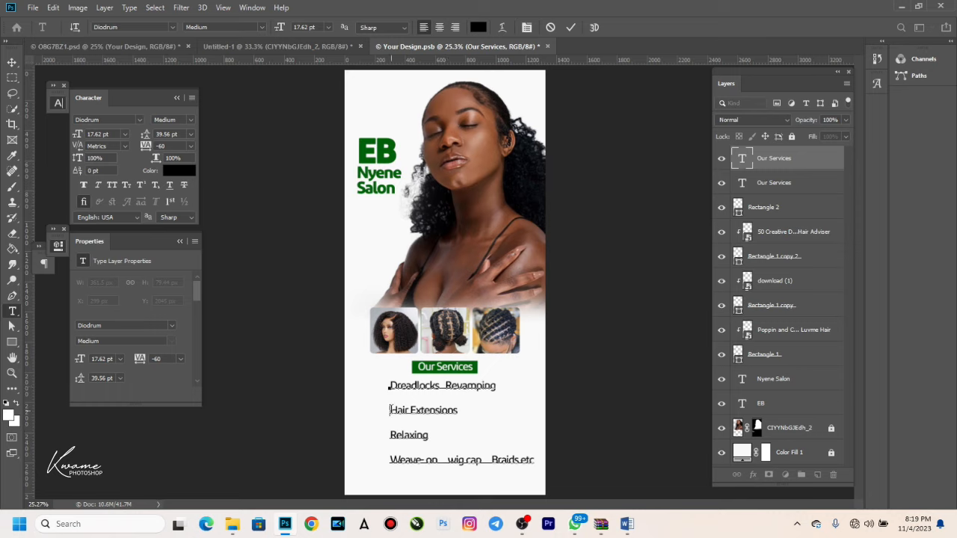
key(Delete)
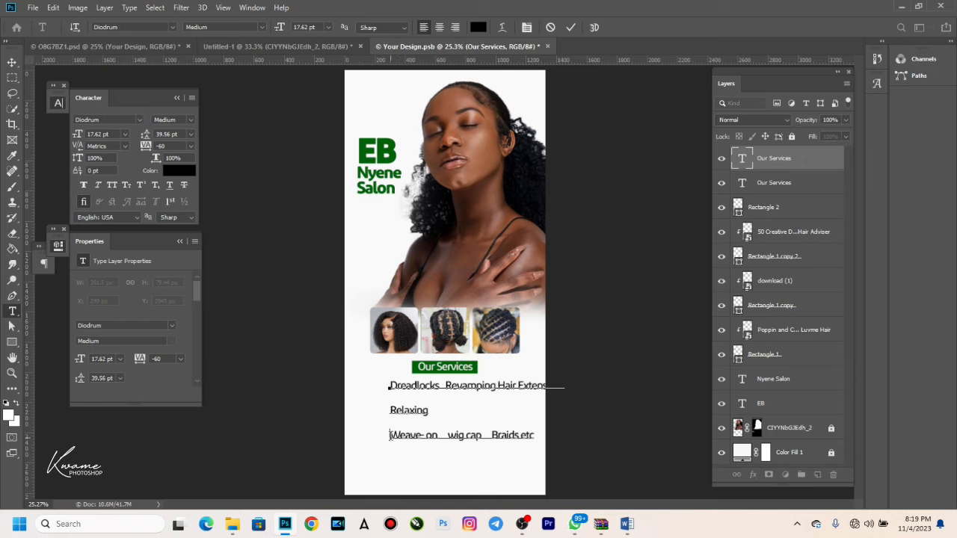
key(Delete)
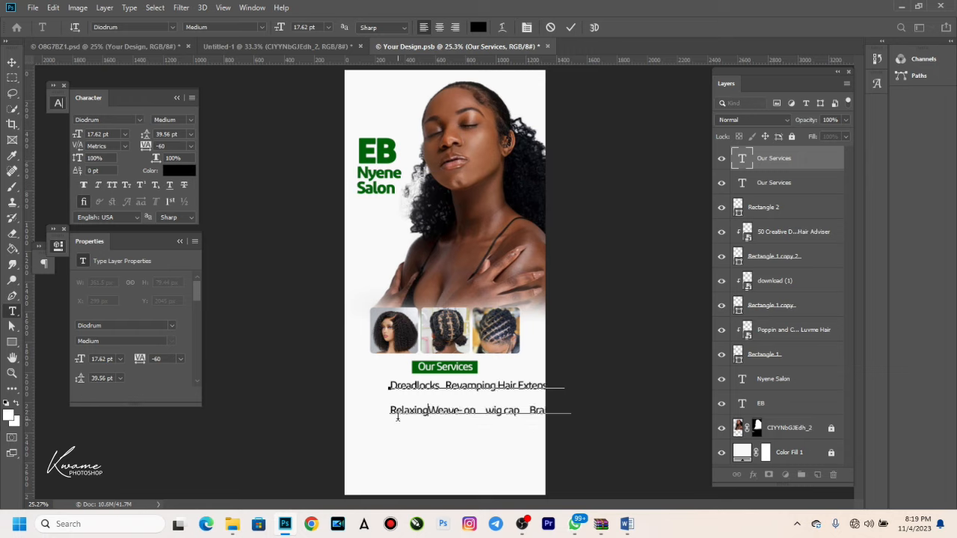
Format the whole services list with Auto leading, centred alignment and a size of 13.62 pt.
key(ctrl+a)
click(191, 134)
click(185, 146)
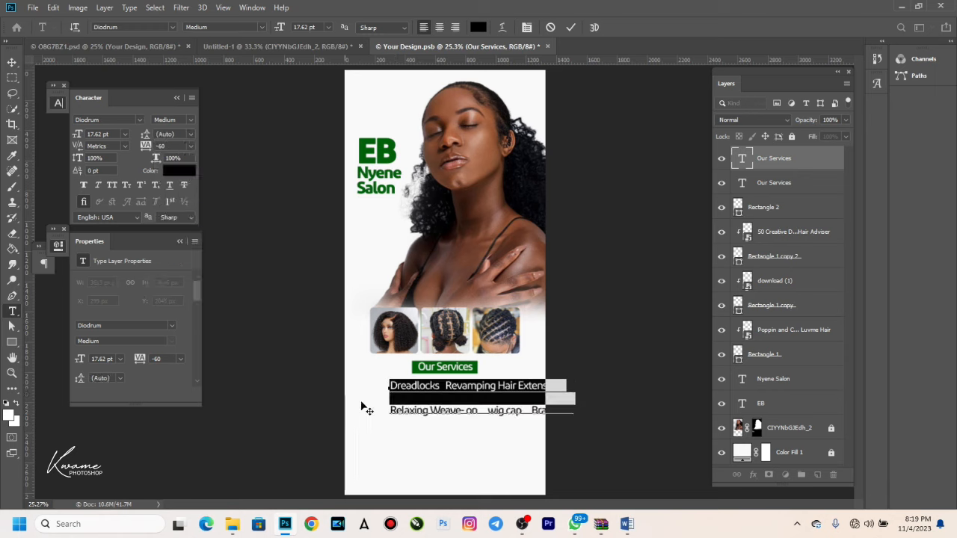
drag(471, 432, 447, 431)
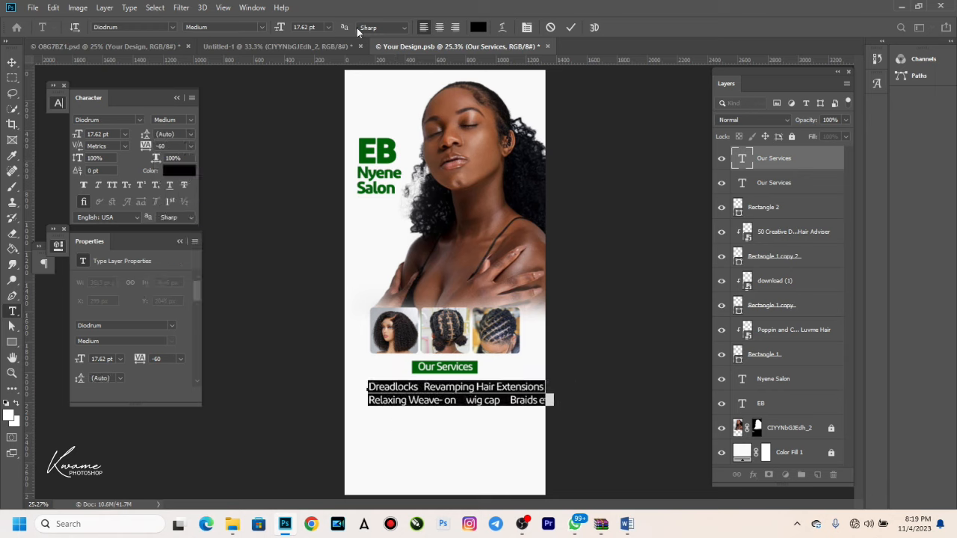
click(439, 28)
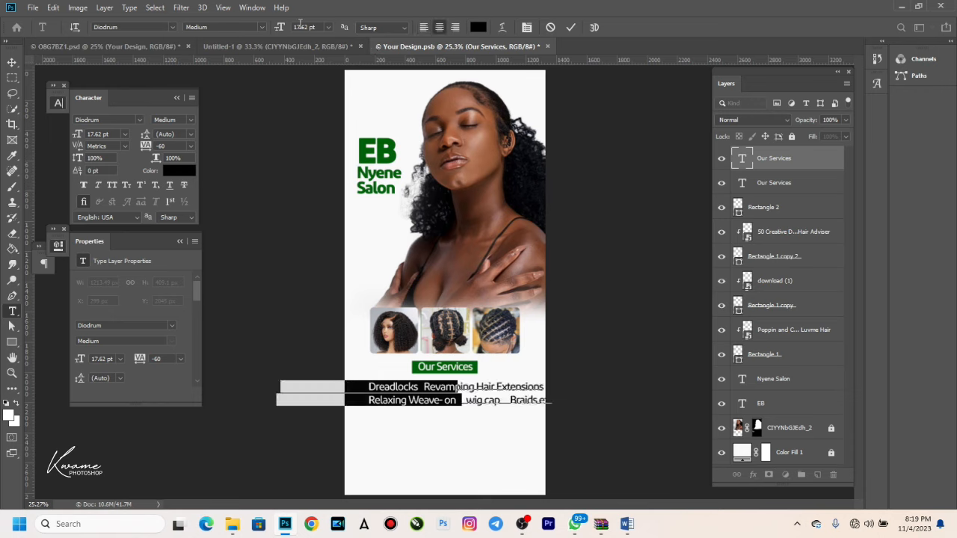
drag(282, 28, 280, 28)
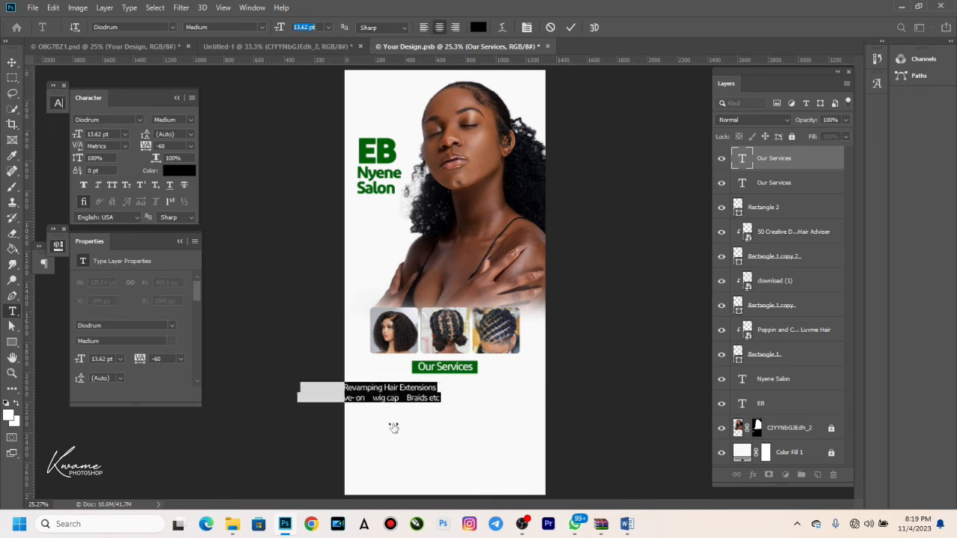
Centre the services list below the photos and shift the list and the "Our Services" bar slightly lower, with the bar at about Y 2006 px.
drag(412, 427, 457, 431)
key(ctrl+Return)
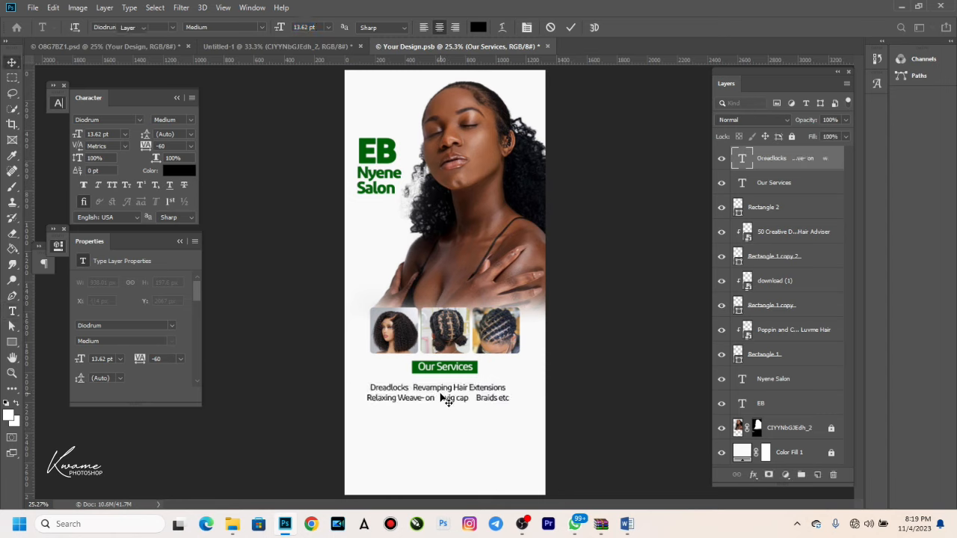
mouse_move(441, 398)
mouse_down()
mouse_move(444, 407)
mouse_move(435, 370)
mouse_move(435, 383)
mouse_up()
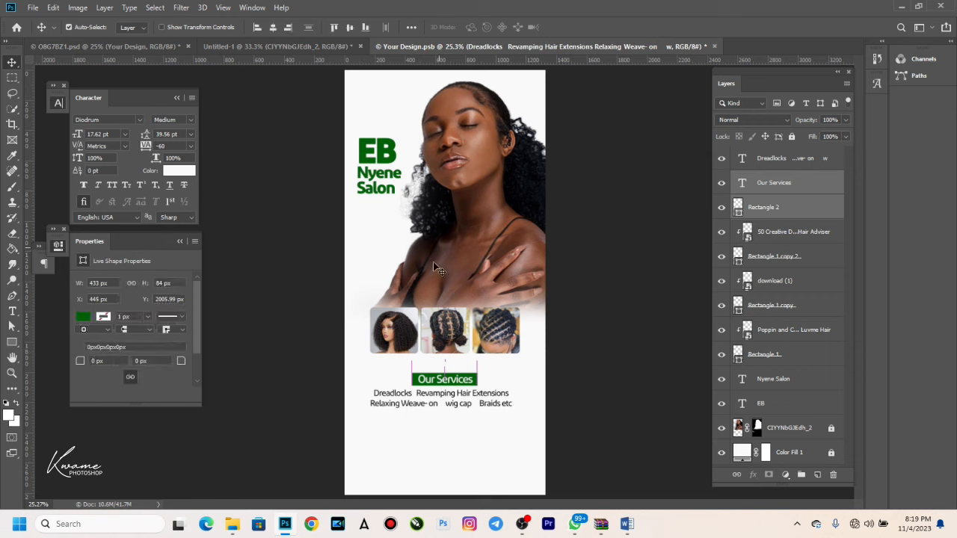
Scale the three hairstyle photos together with their frames to about 119.65% around their centre.
drag(382, 366, 514, 299)
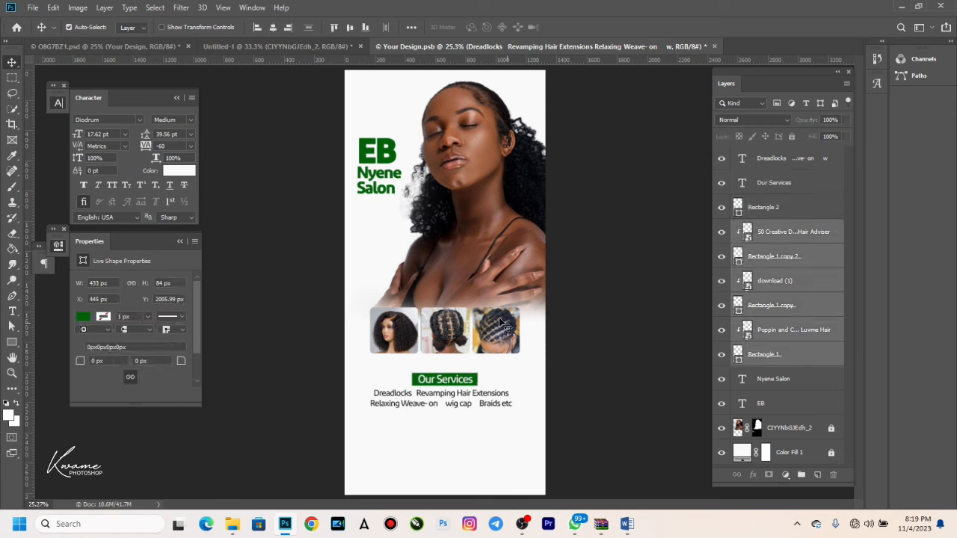
key(ctrl+t)
drag(444, 356, 443, 375)
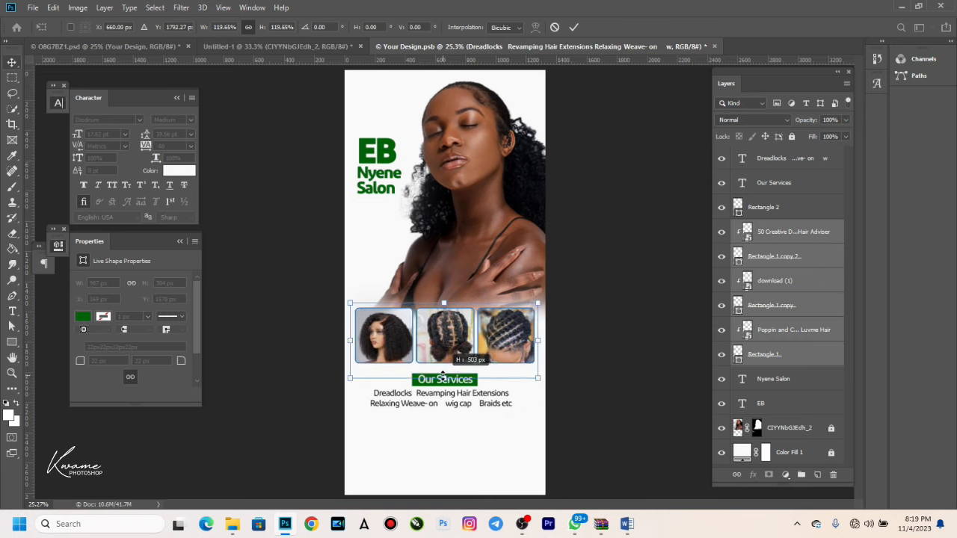
drag(442, 375, 443, 376)
key(Return)
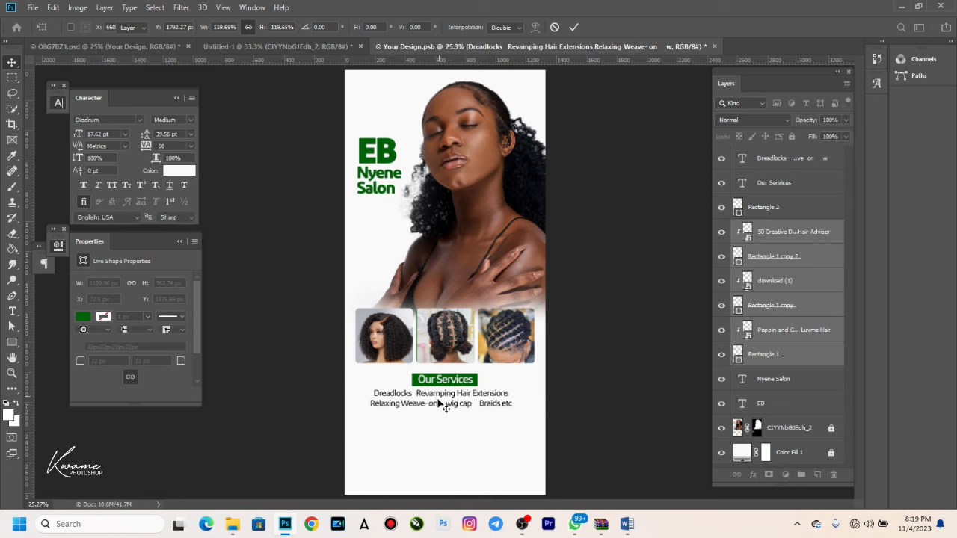
Enlarge the services list to about 15.48 pt and place it centred below the green bar at about X 124, Y 2128 px.
click(439, 404)
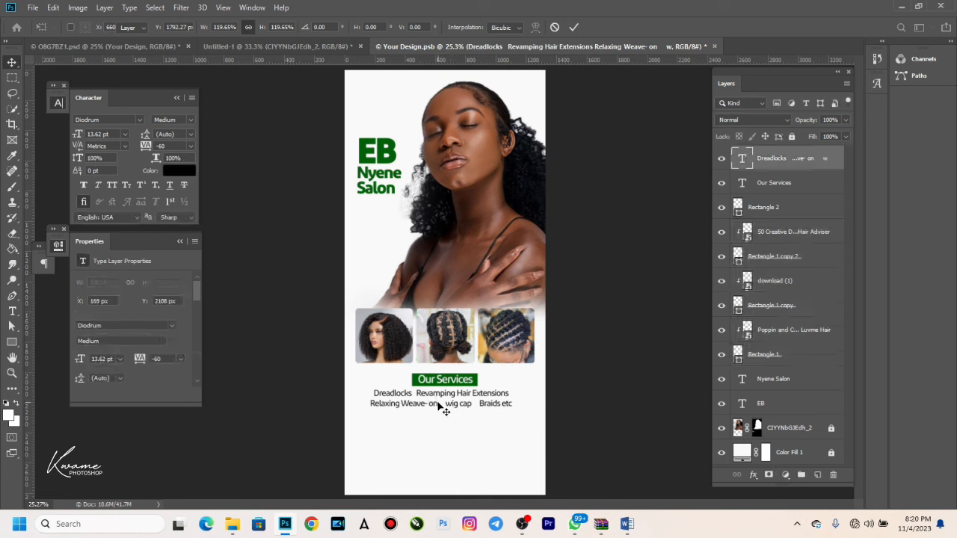
key(ctrl+t)
mouse_move(514, 435)
mouse_down()
mouse_move(526, 451)
mouse_move(518, 441)
mouse_up()
drag(493, 401, 486, 409)
key(Return)
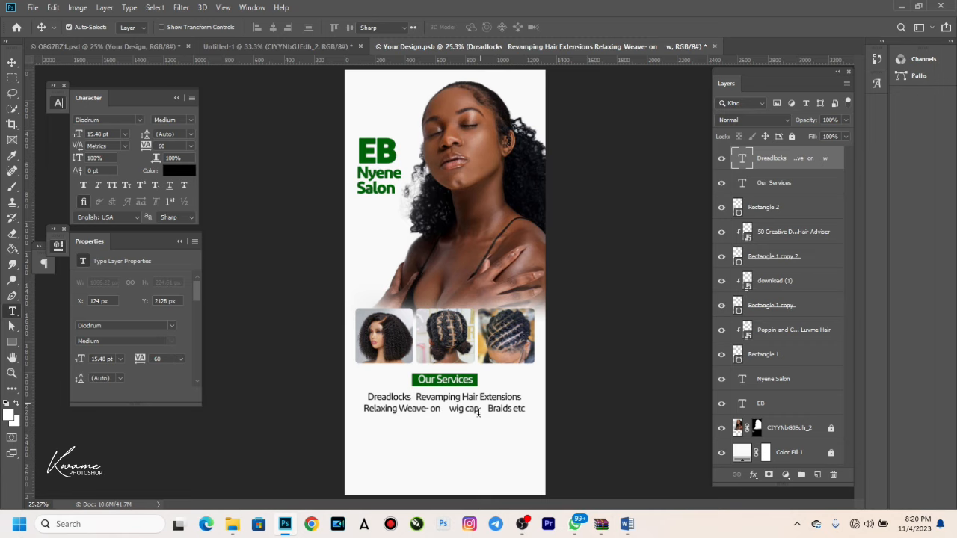
Replace the wide gaps in the list's second line with commas so it reads "Relaxing Weave- on , wig cap, Braids etc".
double_click(479, 413)
click(486, 409)
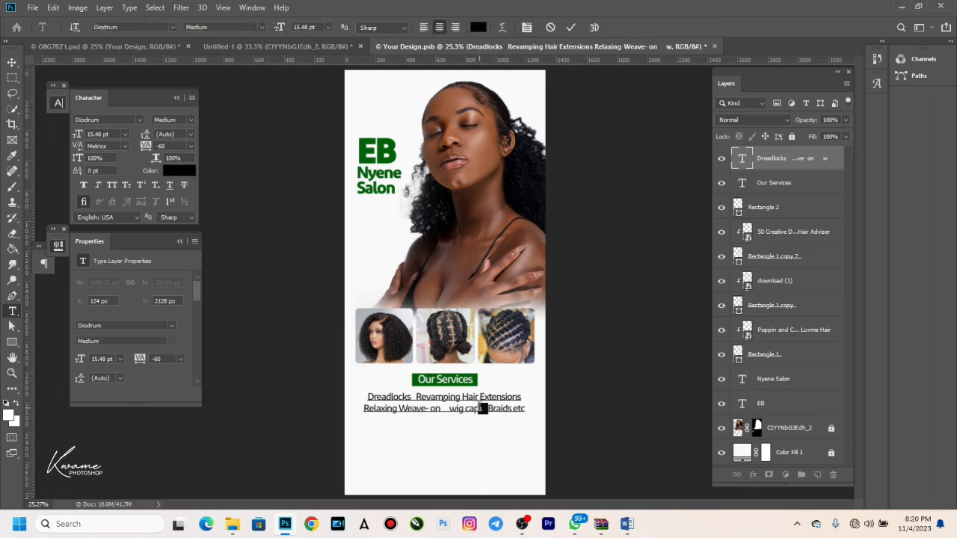
key(BackSpace)
key(BackSpace)
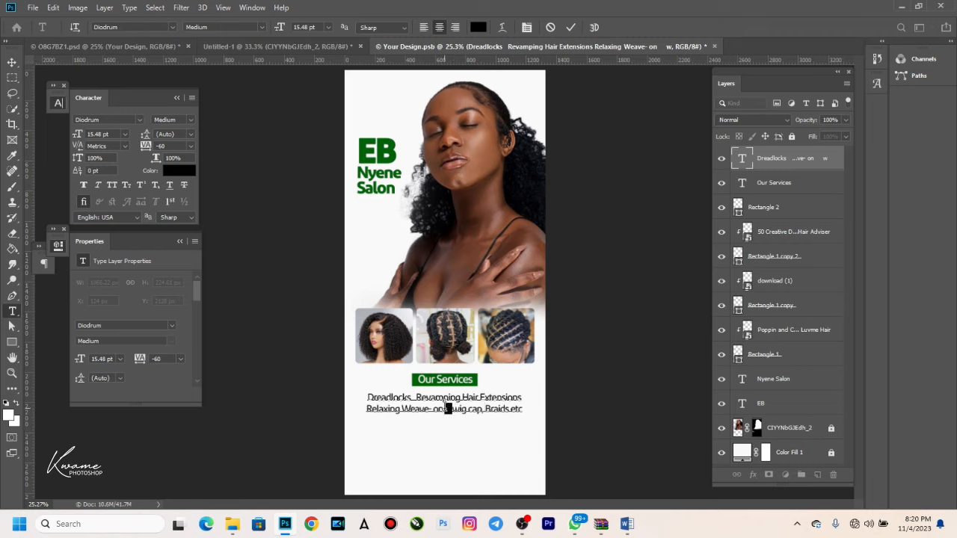
key(Left)
key(BackSpace)
key(BackSpace)
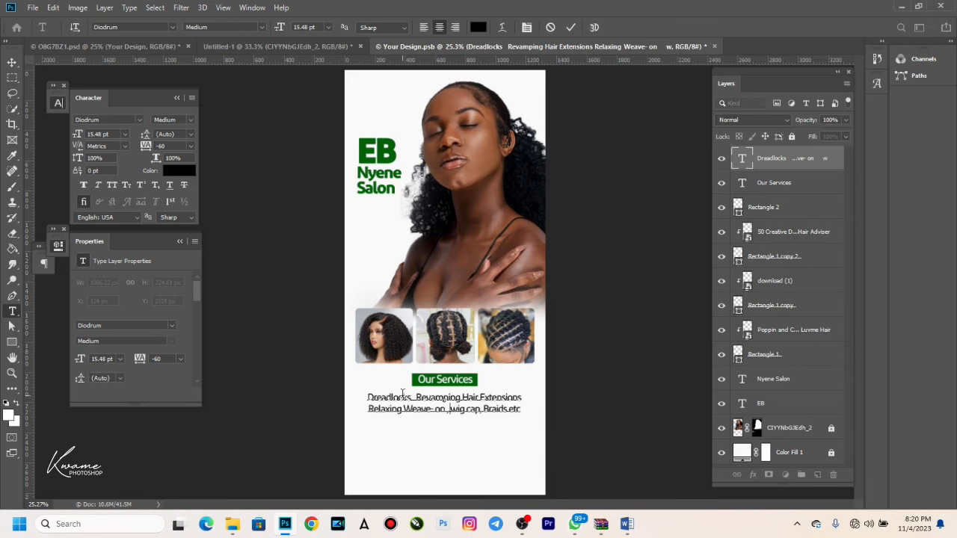
Punctuate the first line as "Dreadlocks, Revamping, Hair Extensions" and add a period before "etc" in the second line.
scroll(432, 461, up, 3)
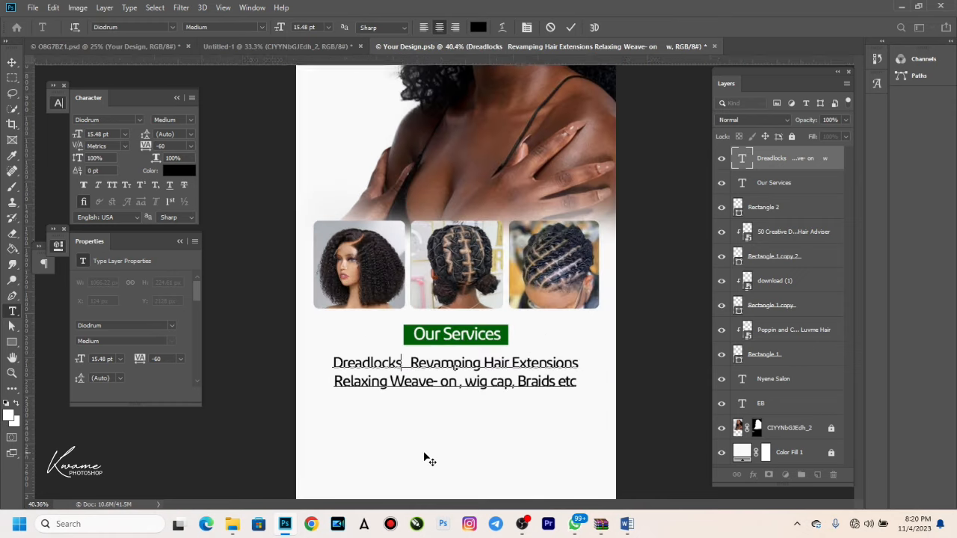
text(,)
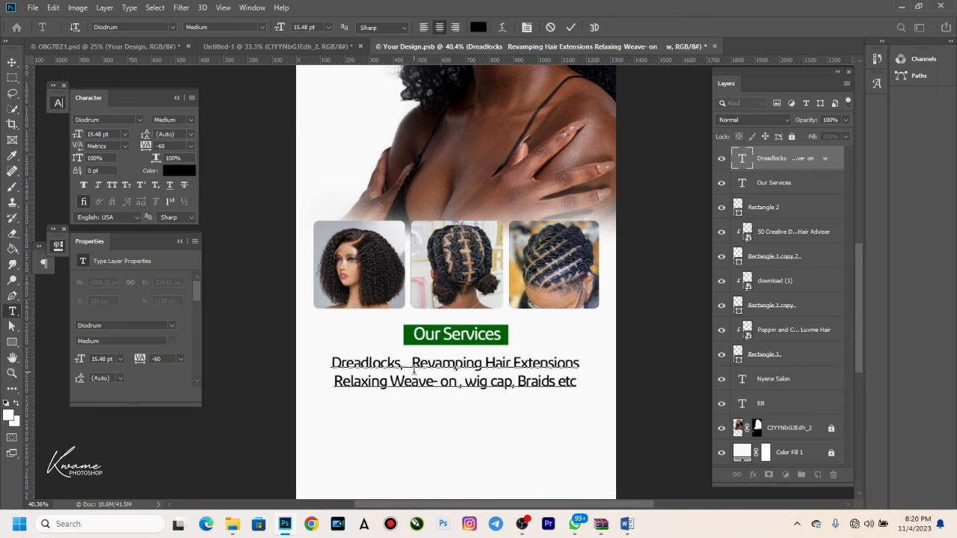
key(Delete)
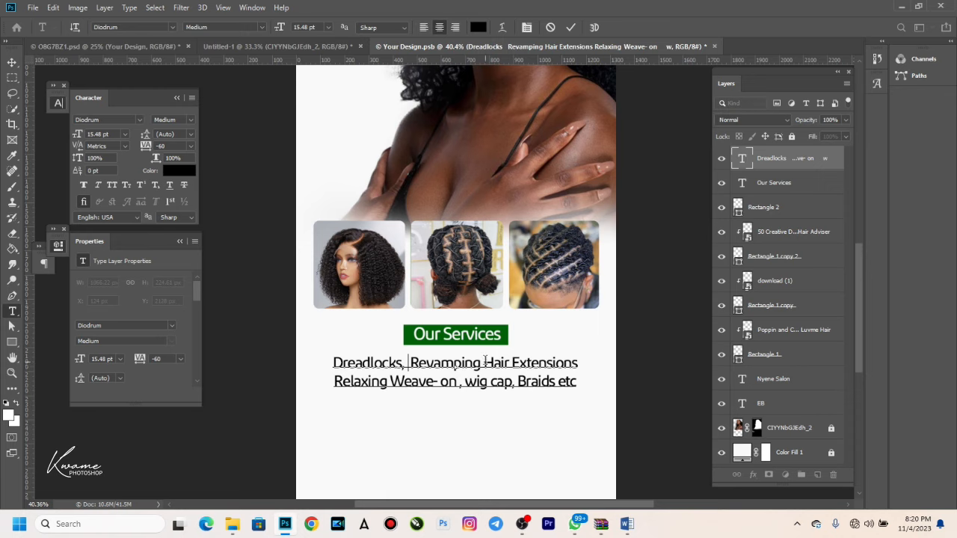
key(BackSpace)
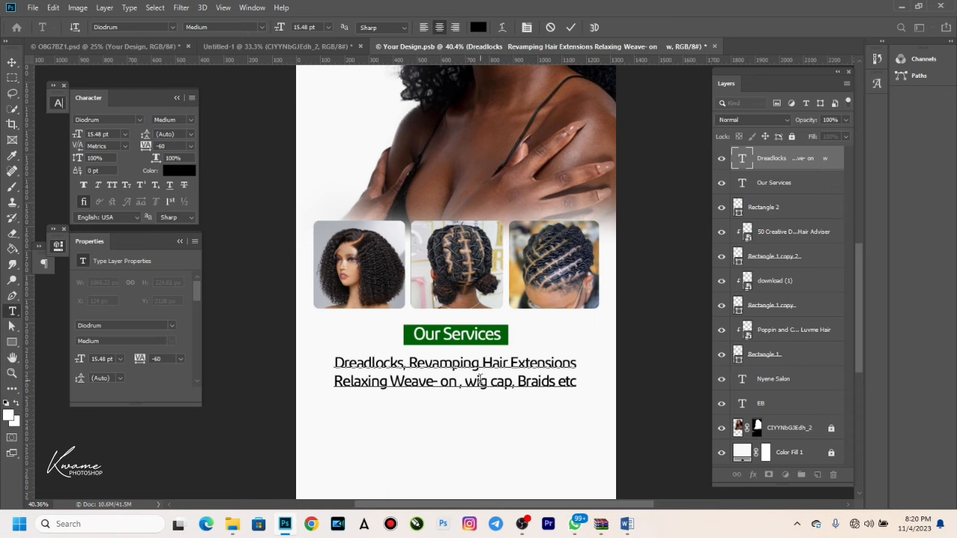
text(,)
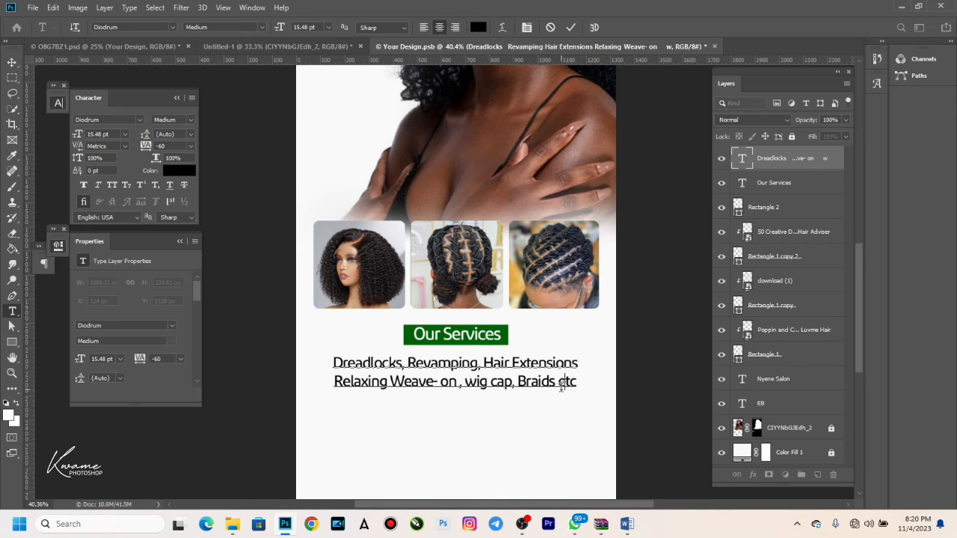
text(.)
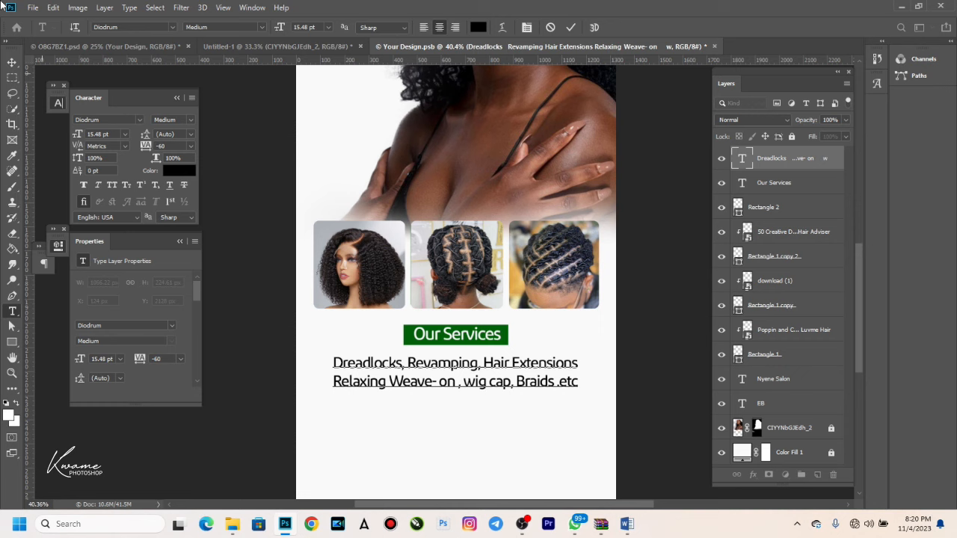
click(12, 61)
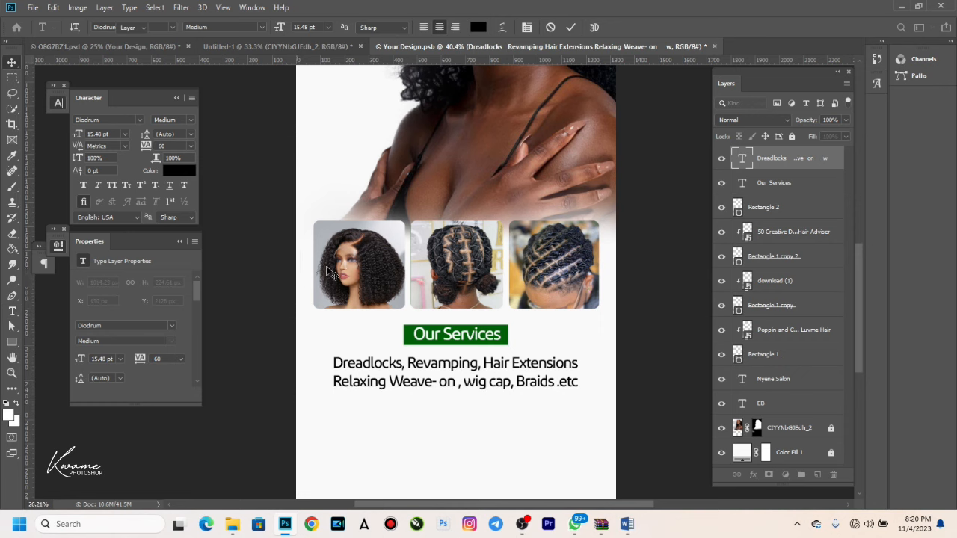
Switch to the Word document and copy the "Working hours" line together with "Tuesday to Saturday 8: 30am to 7:30 pm".
scroll(389, 338, down, 2)
scroll(402, 397, up, 2)
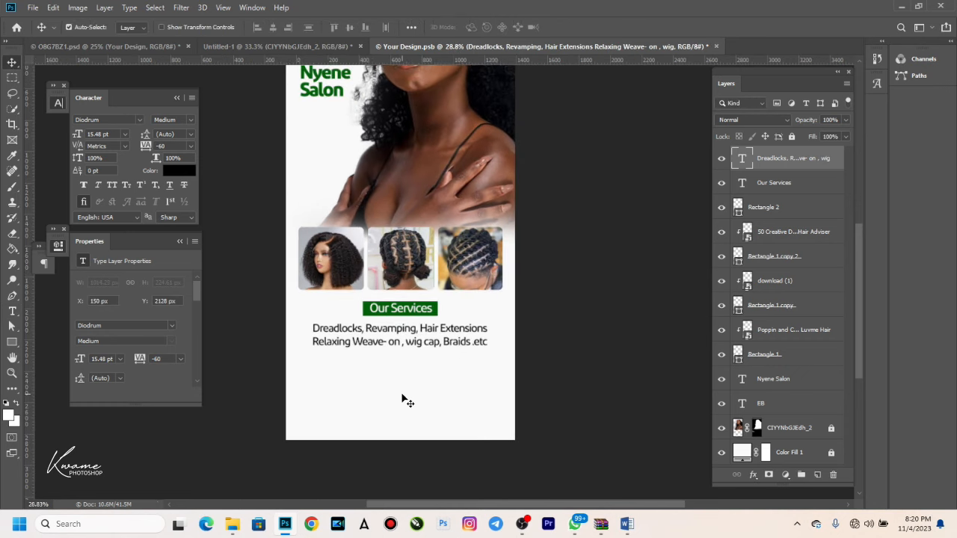
key(alt+Tab)
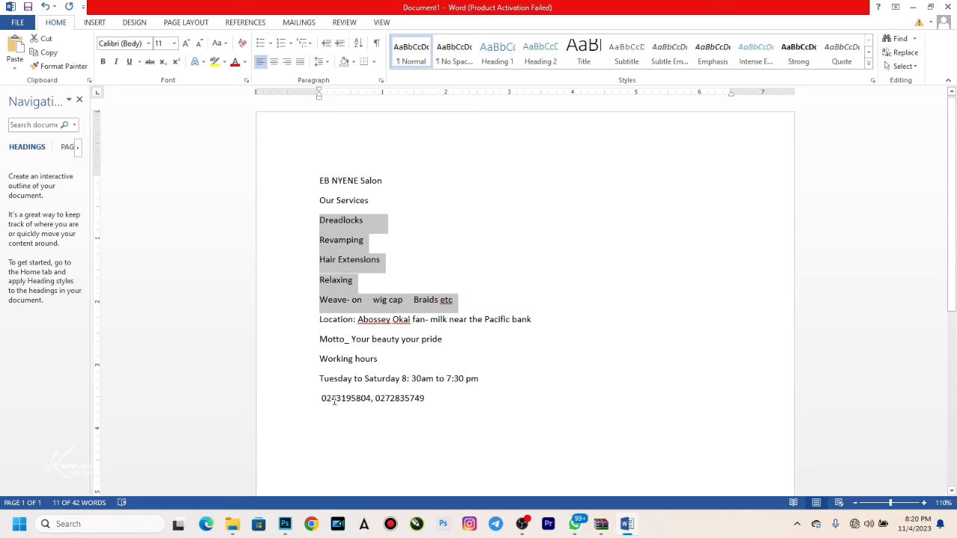
click(317, 318)
drag(317, 318, 348, 315)
click(349, 317)
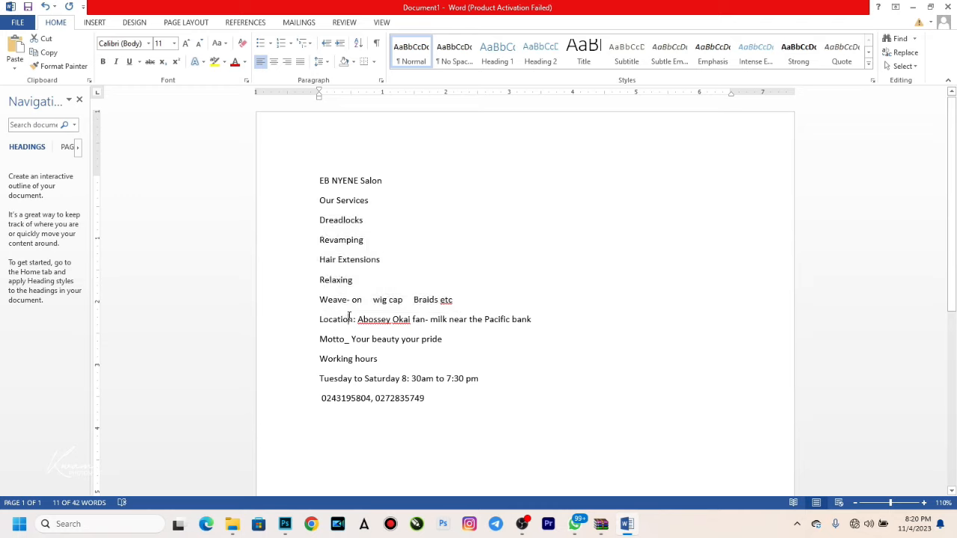
drag(320, 382, 404, 380)
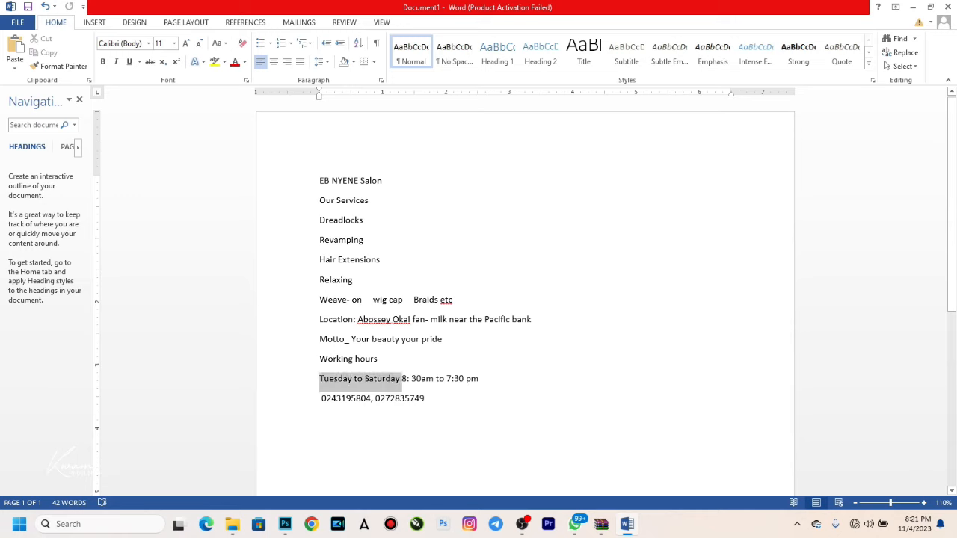
click(317, 359)
drag(317, 358, 516, 384)
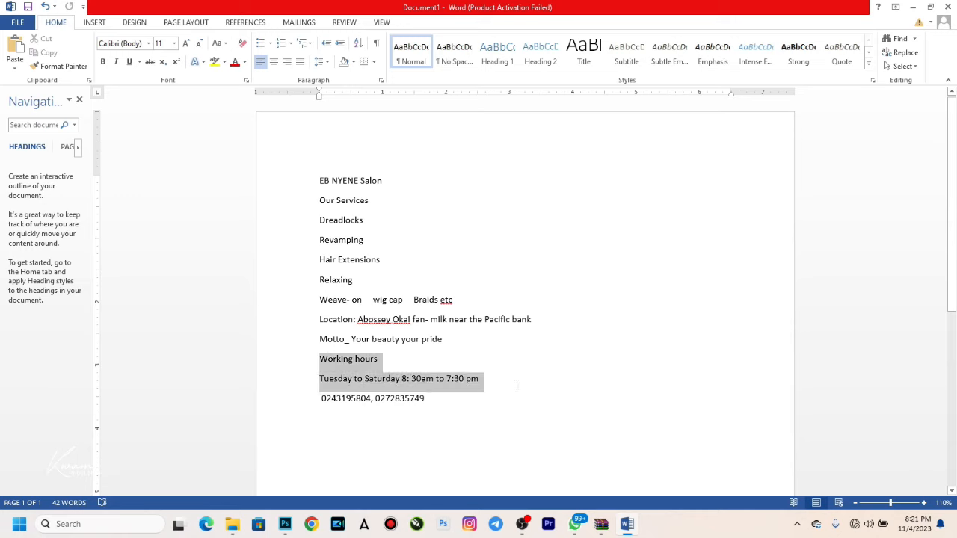
In Photoshop, duplicate the services list below itself, replace the copy's text with the copied working hours, and centre-align it.
key(alt+Tab)
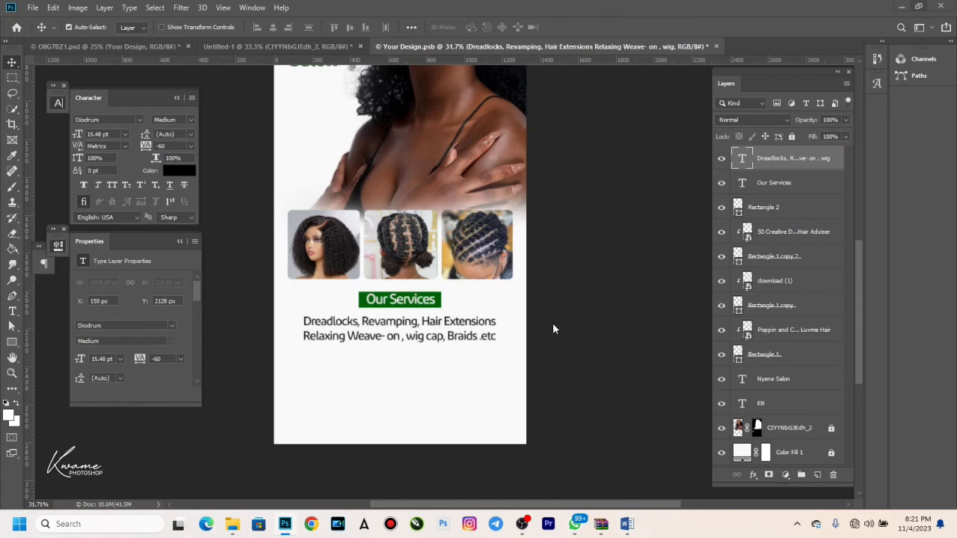
scroll(361, 382, up, 2)
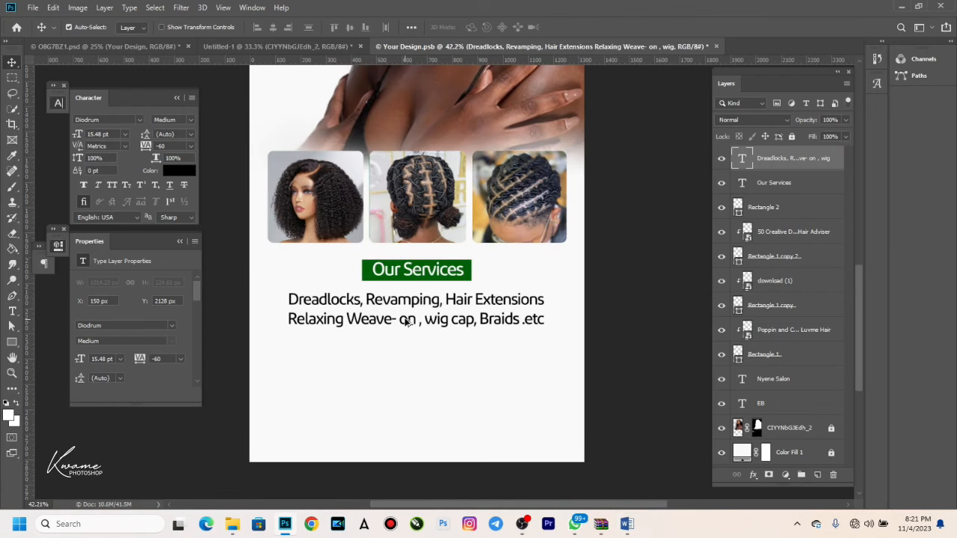
drag(405, 315, 404, 391)
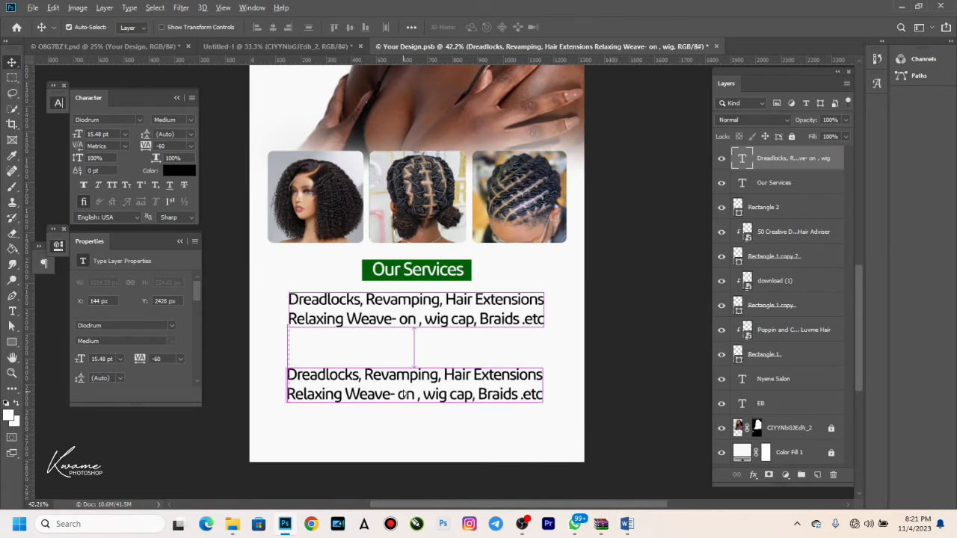
key(t)
click(402, 383)
key(ctrl+a)
key(ctrl+v)
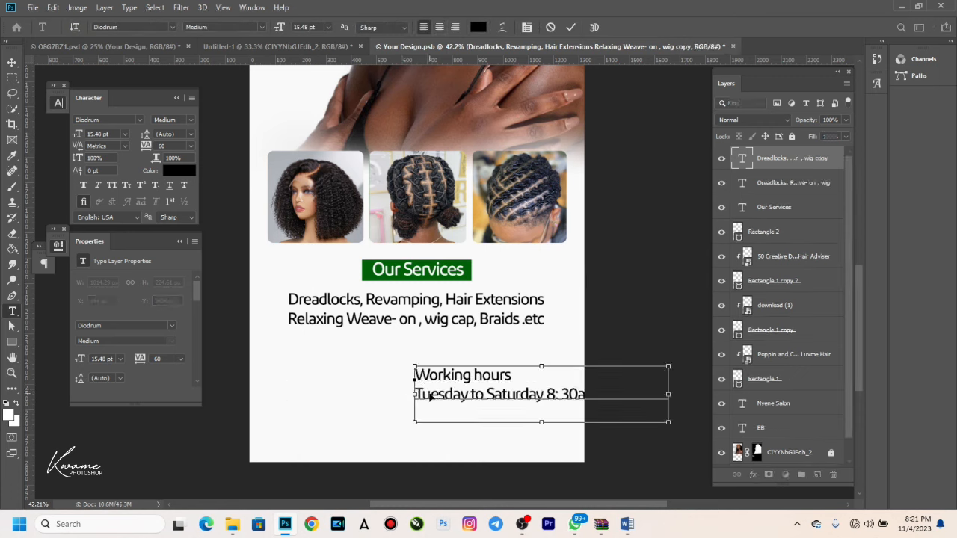
key(ctrl+a)
key(ctrl+shift+c)
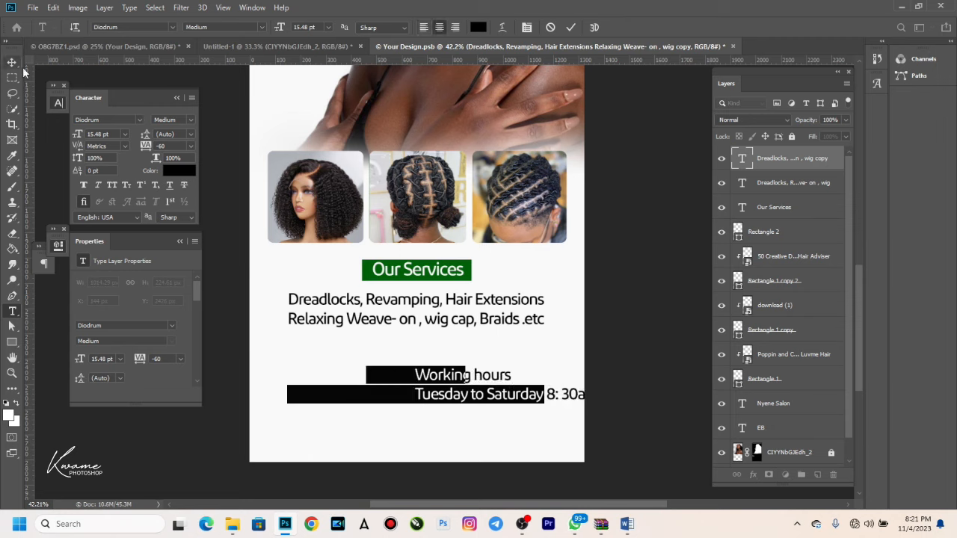
Colour the "Working hours" line with the green sampled from the "Our Services" bar.
drag(367, 373, 478, 362)
click(478, 27)
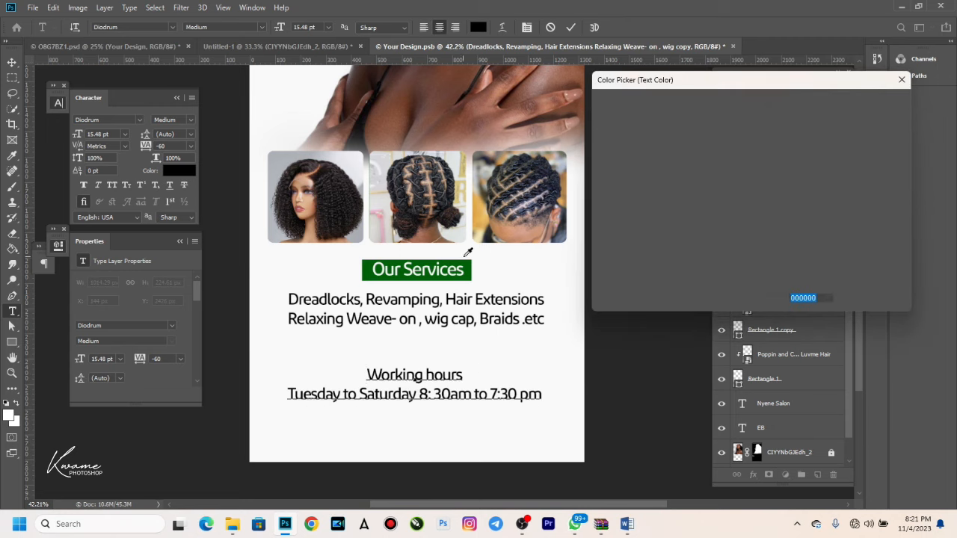
click(466, 266)
click(868, 103)
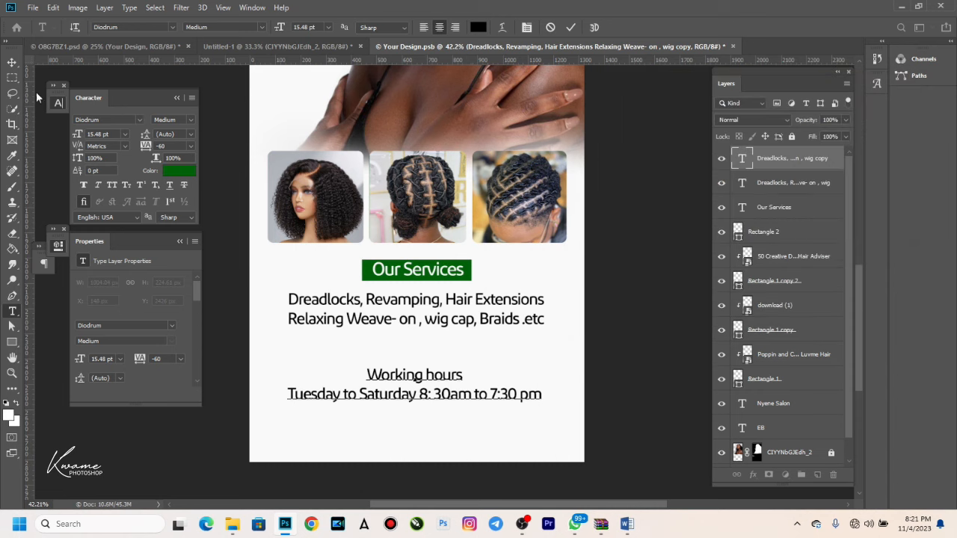
key(ctrl+Return)
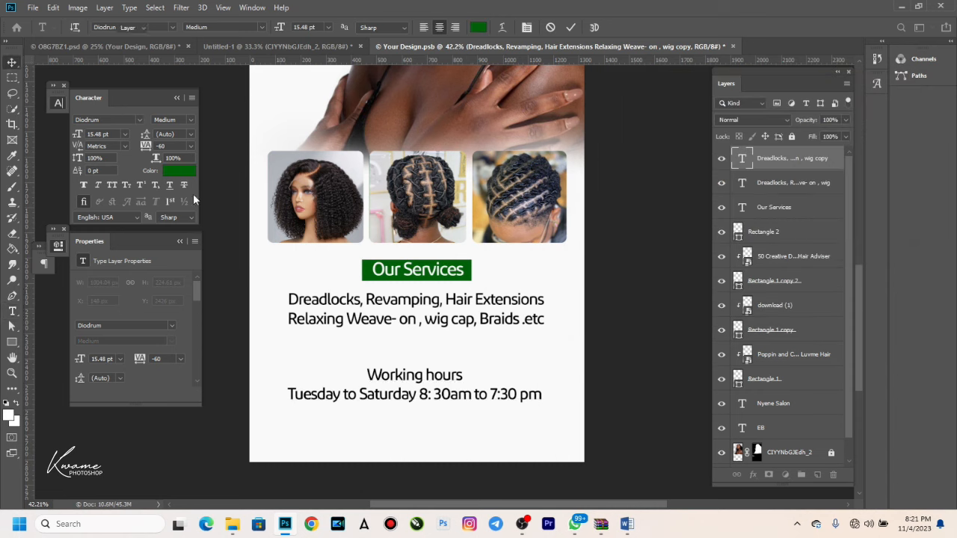
Scale the working hours text to about 81.55% and centre it below the services list at about X 251, Y 2321 px.
drag(403, 387, 403, 365)
key(ctrl+t)
drag(288, 373, 322, 368)
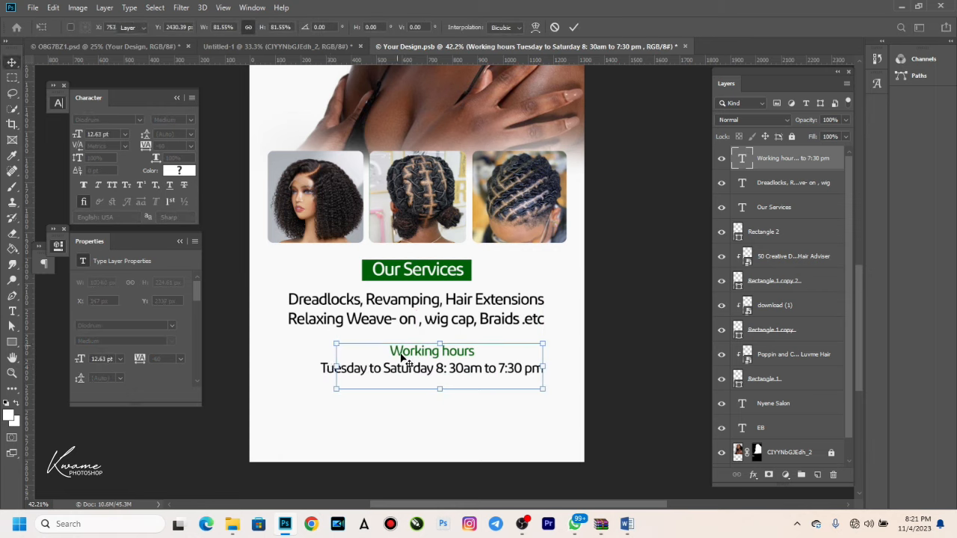
key(Return)
drag(430, 360, 405, 359)
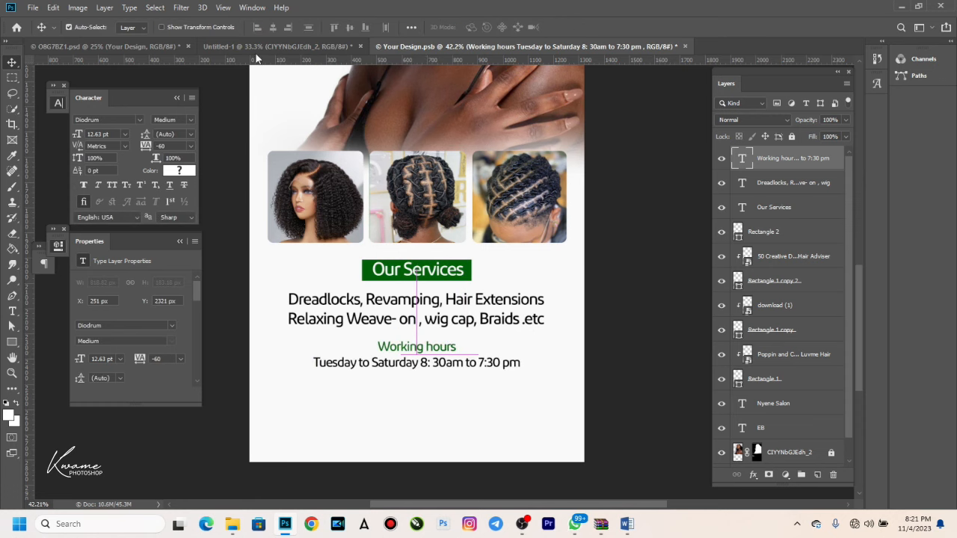
Copy the salon's location line from the Word document and return to Photoshop.
click(626, 524)
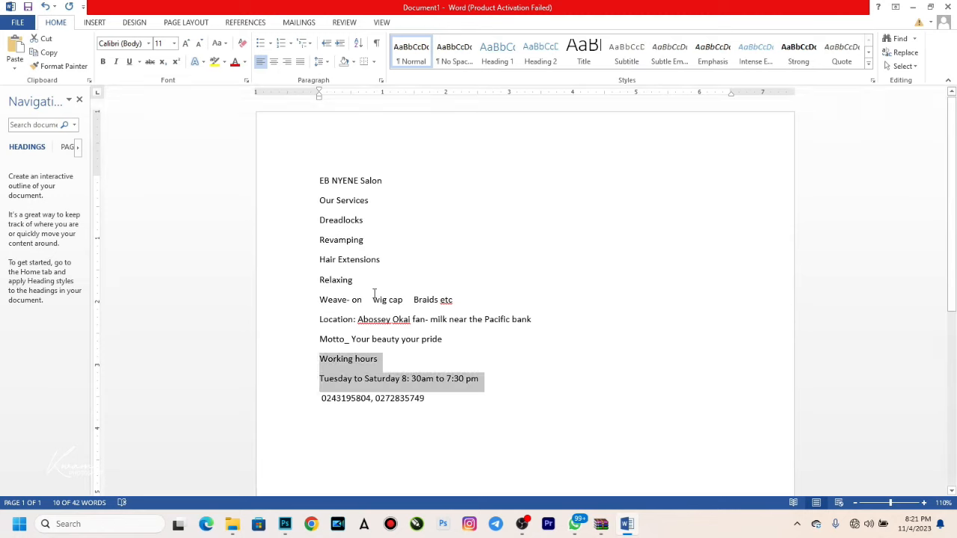
scroll(349, 374, down, 1)
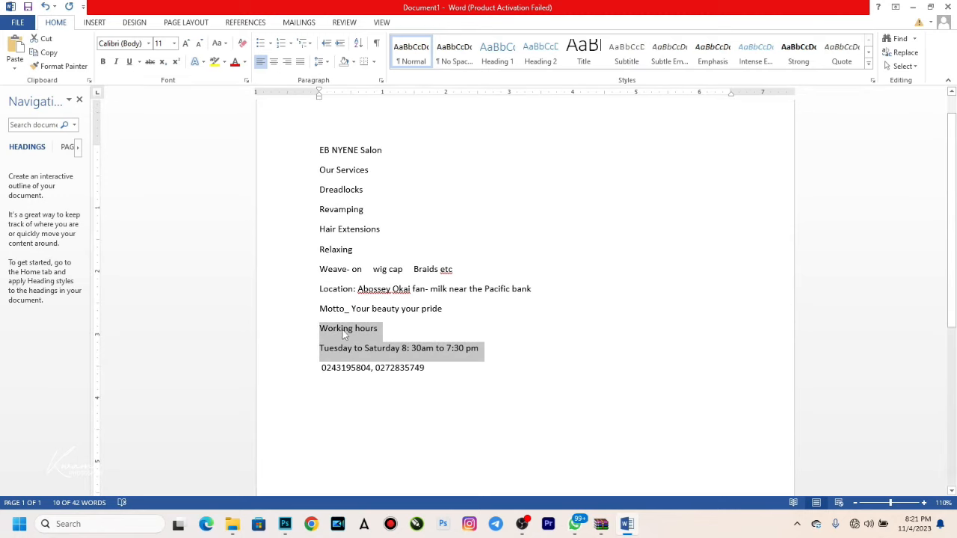
drag(498, 296, 536, 287)
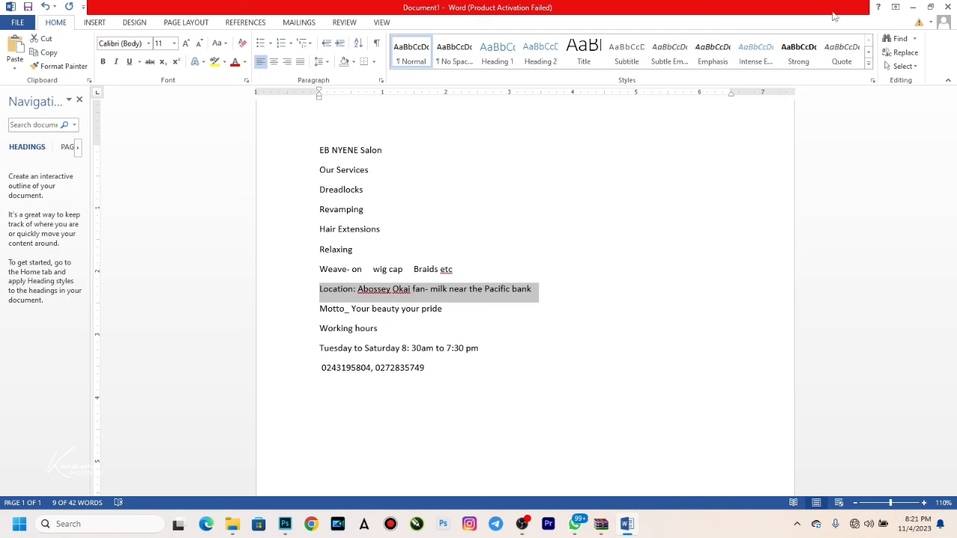
click(913, 7)
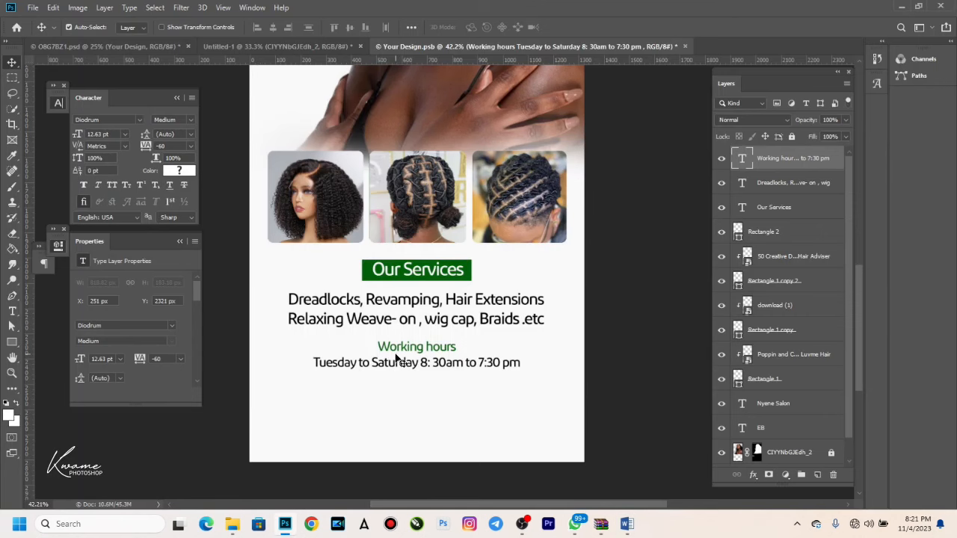
Move the working hours text slightly closer to the services list, to about X 252, Y 2304 px.
mouse_move(423, 362)
mouse_down()
mouse_move(423, 350)
mouse_move(408, 366)
mouse_up()
scroll(408, 367, down, 3)
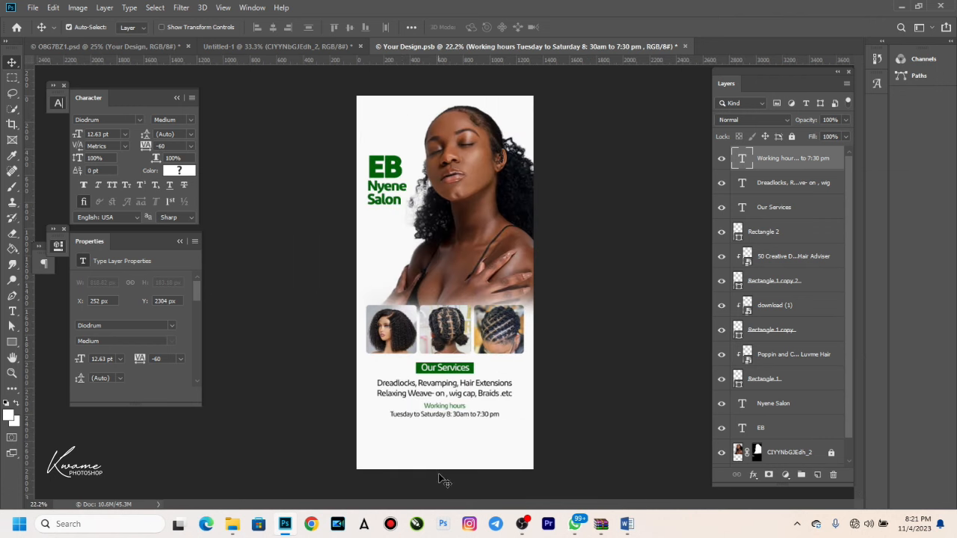
scroll(441, 481, up, 2)
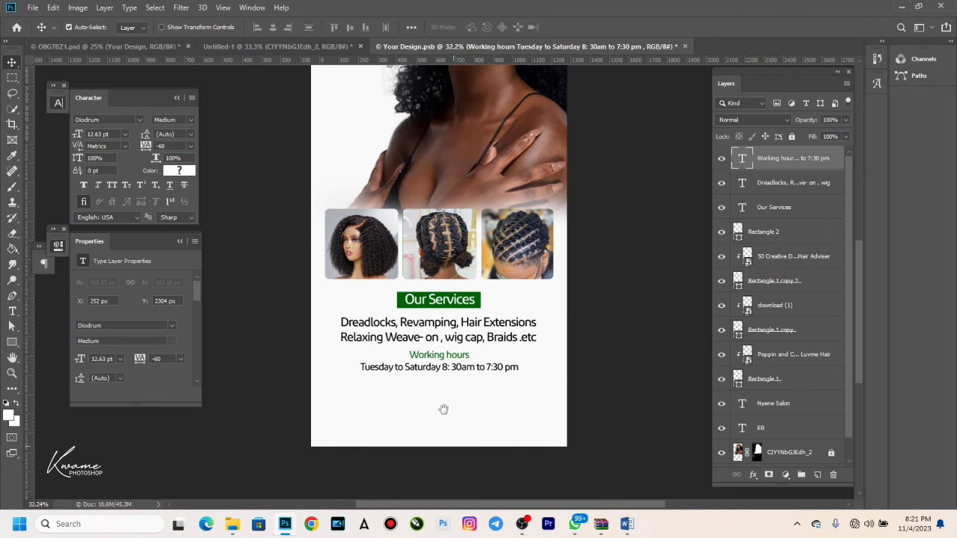
Draw a rectangle about 1091 by 273 px below the working hours and round its corners to about 44 px.
click(12, 342)
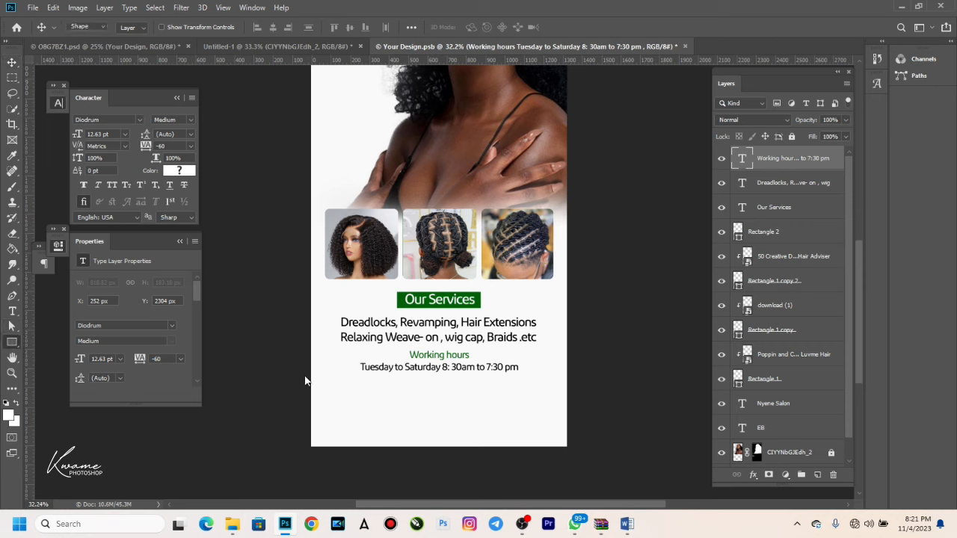
drag(333, 382, 544, 434)
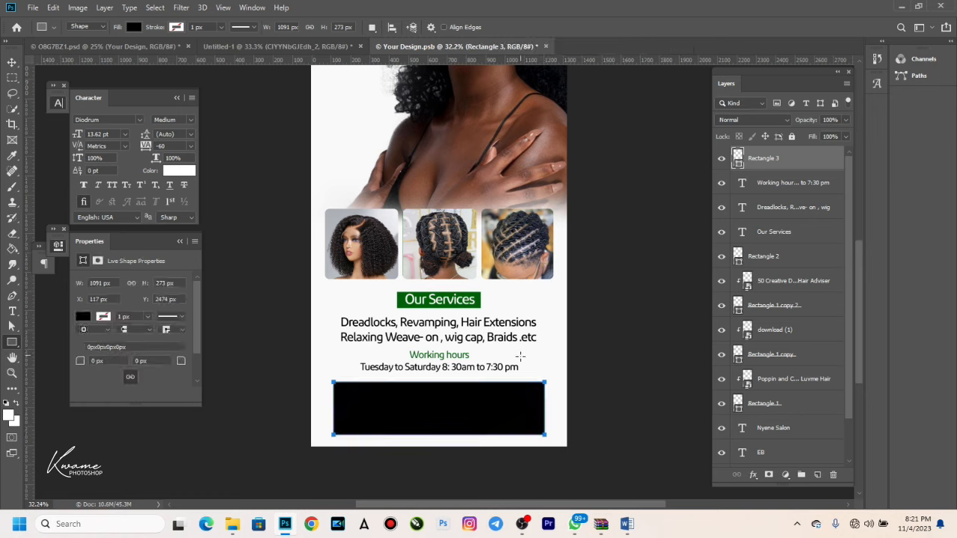
drag(190, 369, 206, 372)
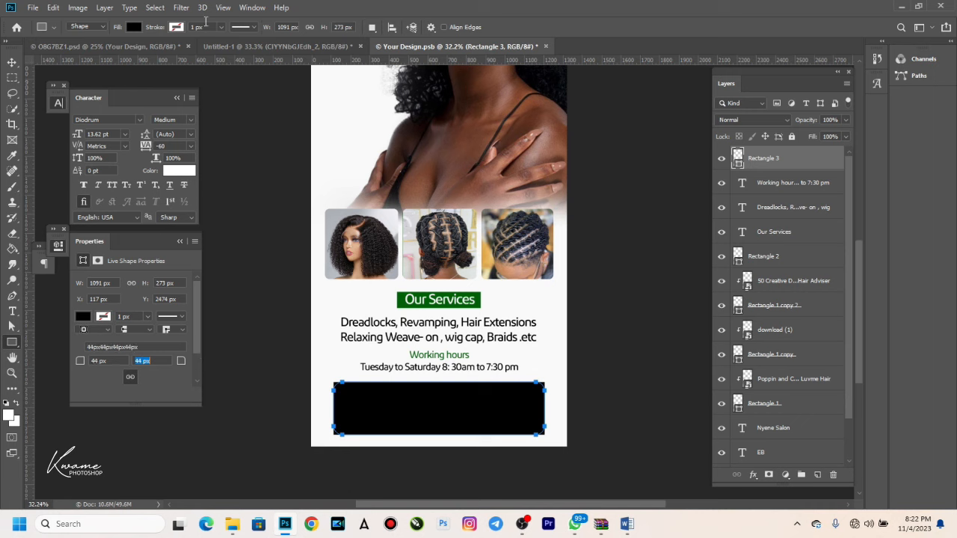
Fill the rounded rectangle with the header bar's green 006109 and move its layer below the "Our Services" text layer.
click(134, 27)
click(190, 50)
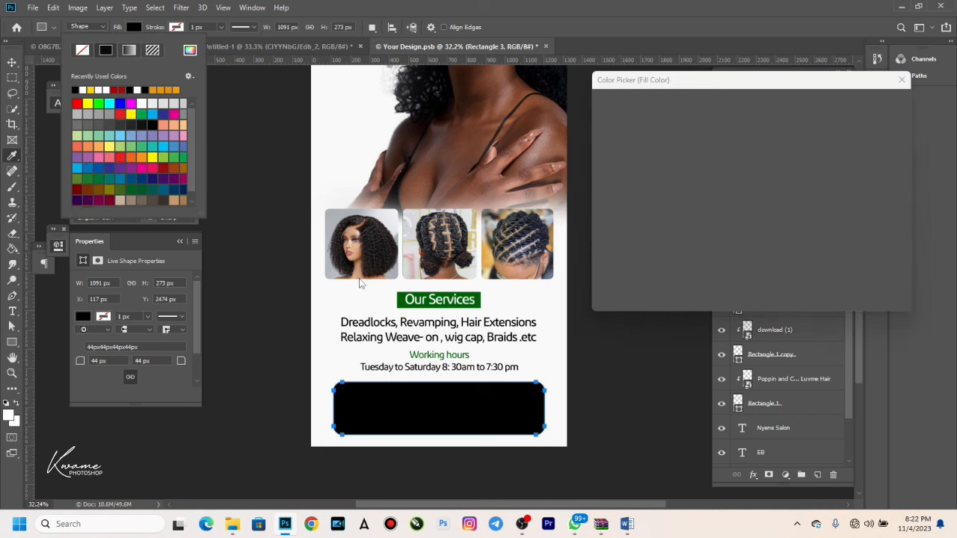
click(404, 298)
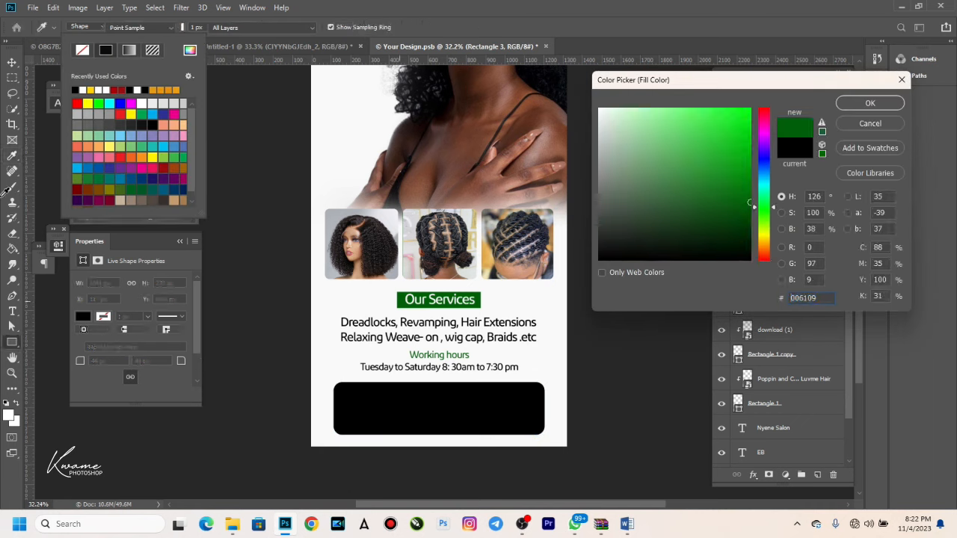
key(Return)
click(12, 64)
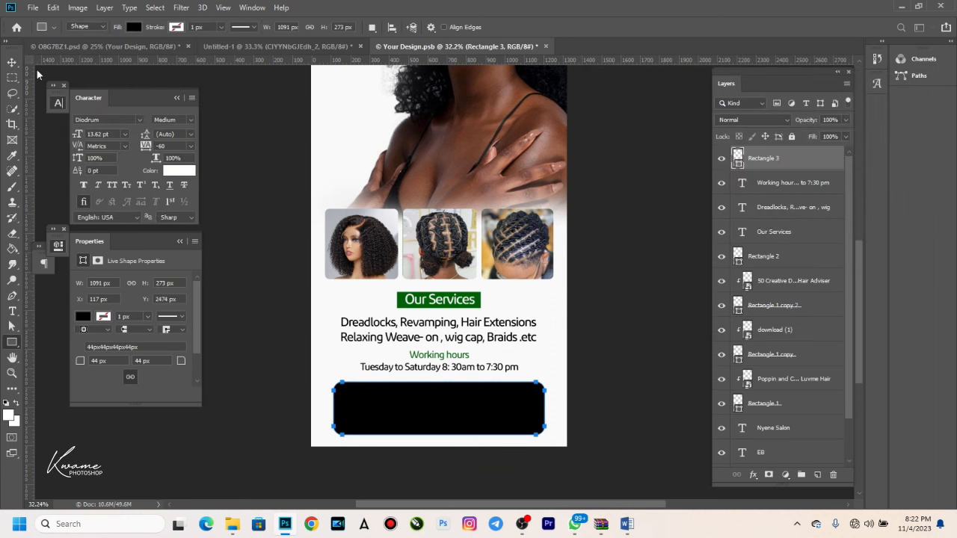
drag(800, 160, 812, 238)
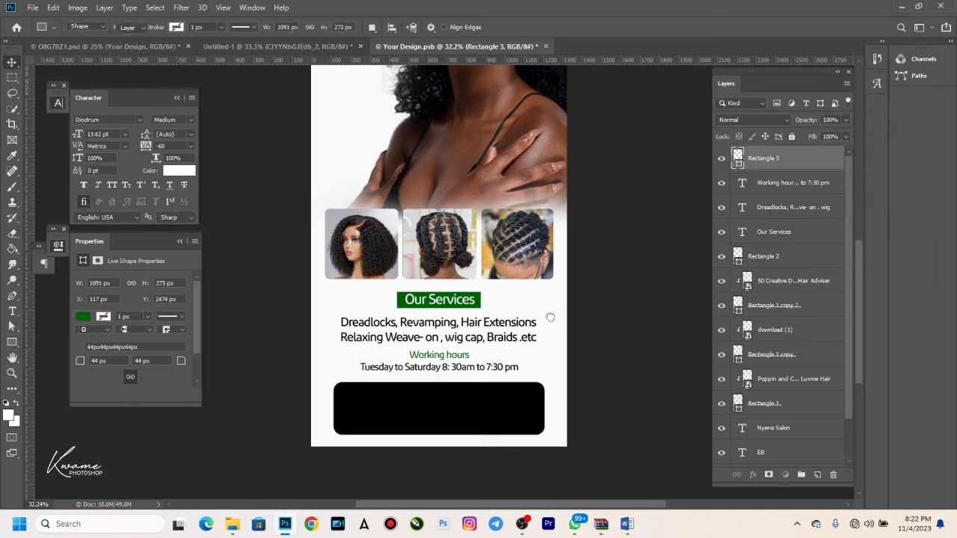
Duplicate the working hours text onto the green panel and colour the whole copy off-white f9f9f9.
click(442, 368)
drag(431, 373, 404, 407)
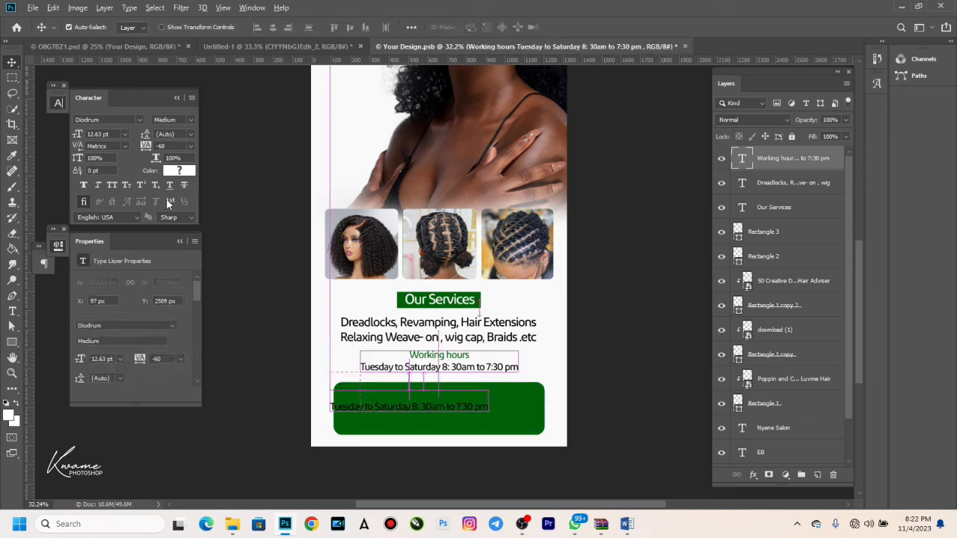
click(178, 170)
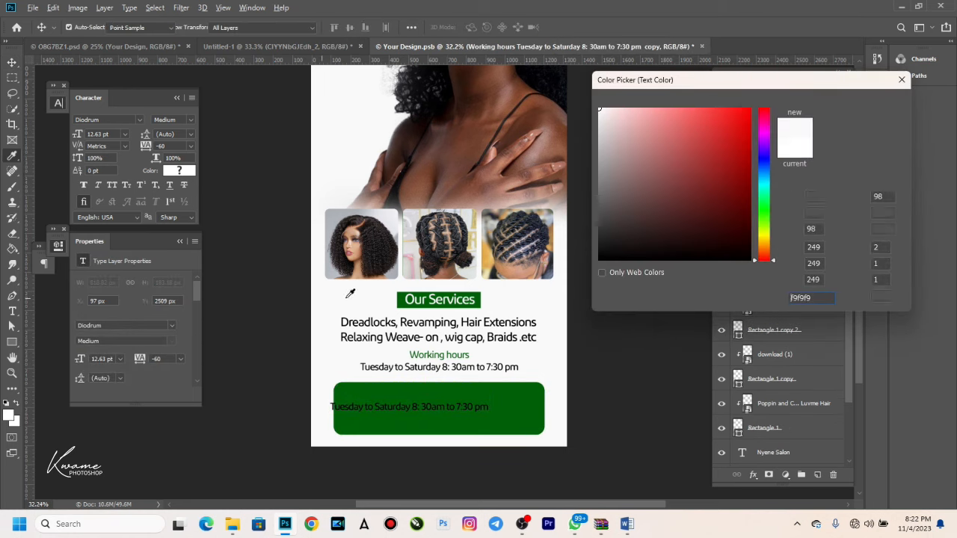
key(Return)
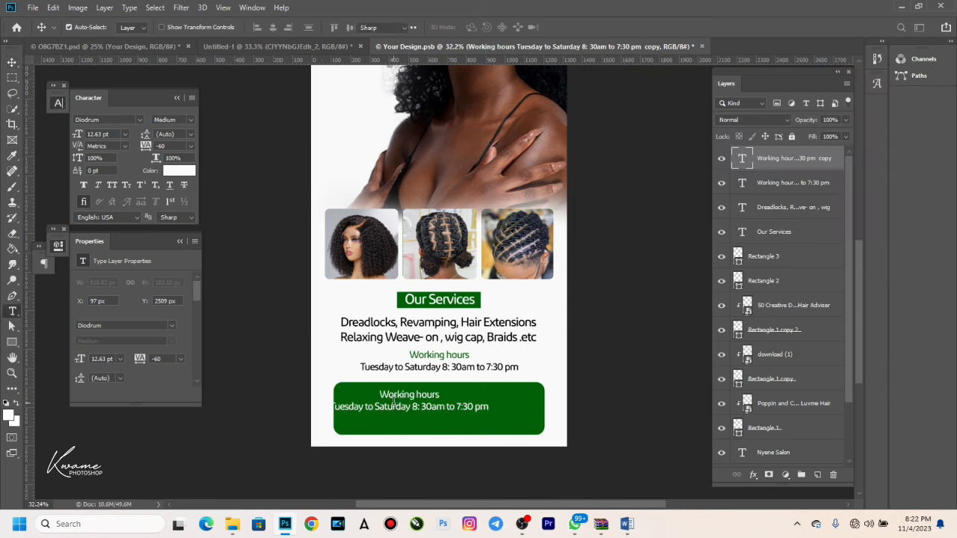
Replace the copied working hours text on the green panel with the pasted salon location and break the line after "Location:".
double_click(394, 401)
click(467, 416)
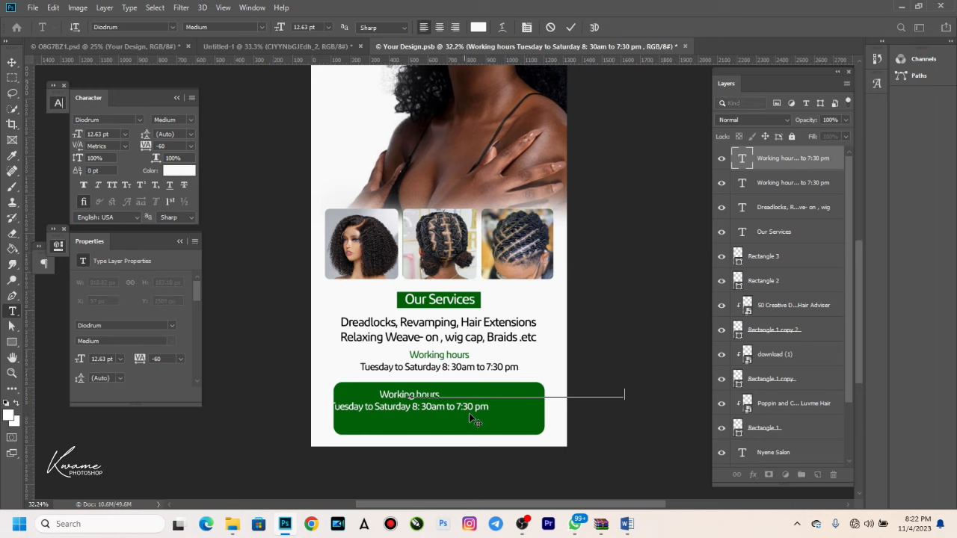
key(ctrl+a)
key(ctrl+v)
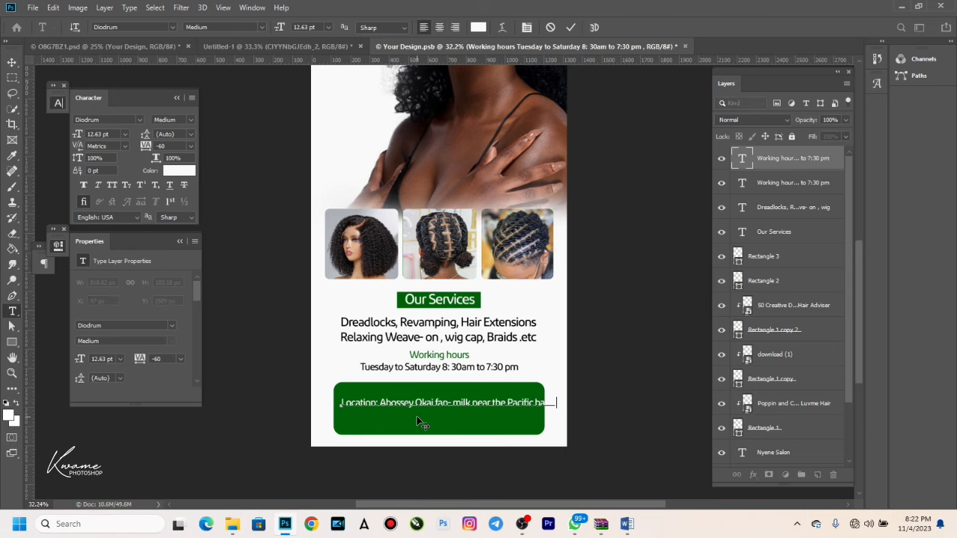
scroll(438, 416, up, 1)
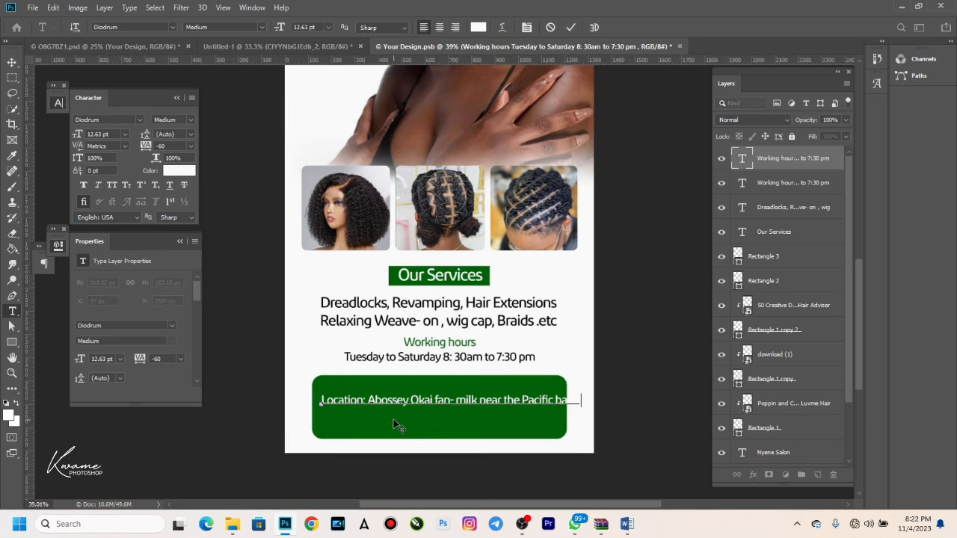
scroll(394, 421, up, 1)
click(353, 394)
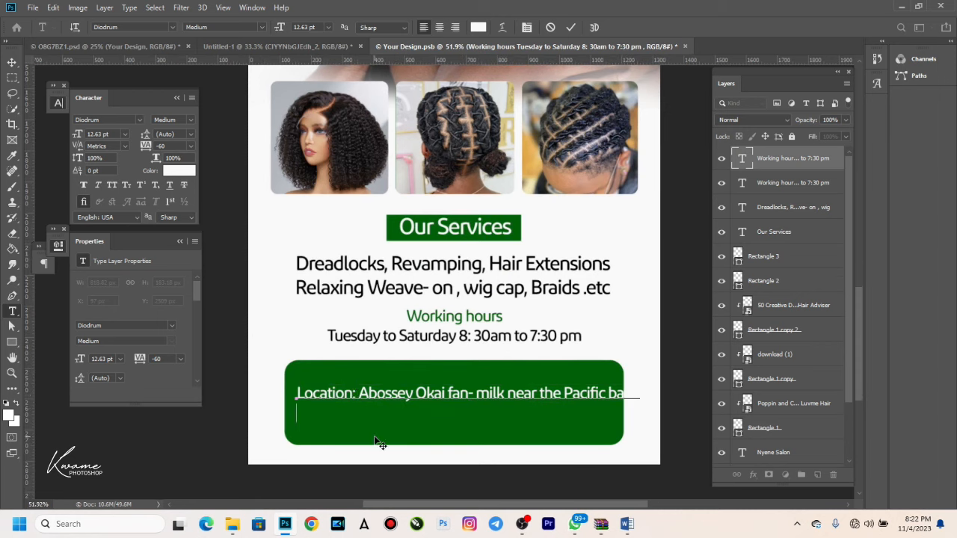
key(Return)
Centre the location text, set its size to 10.63 pt and move it into the green panel, about X 283, Y 2512 px.
key(ctrl+a)
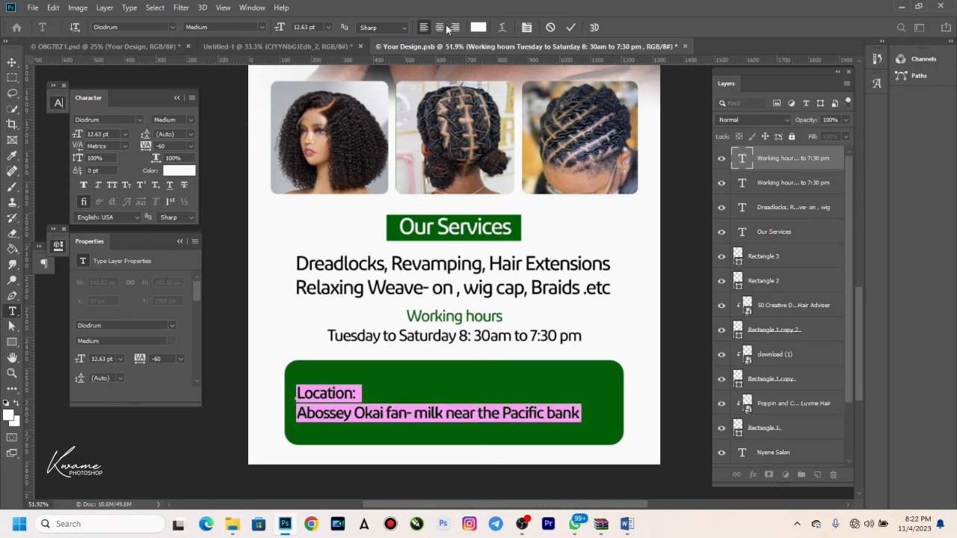
key(ctrl+shift+c)
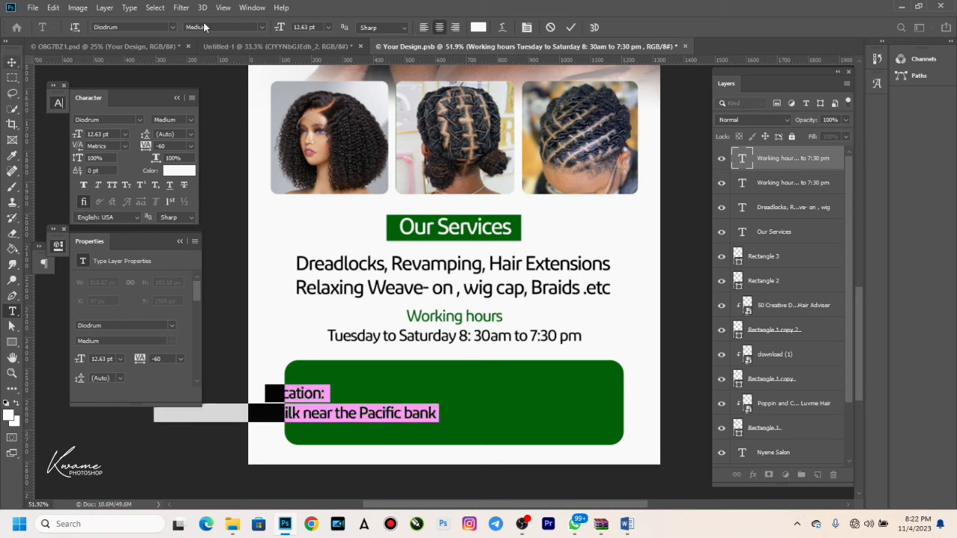
drag(280, 27, 276, 28)
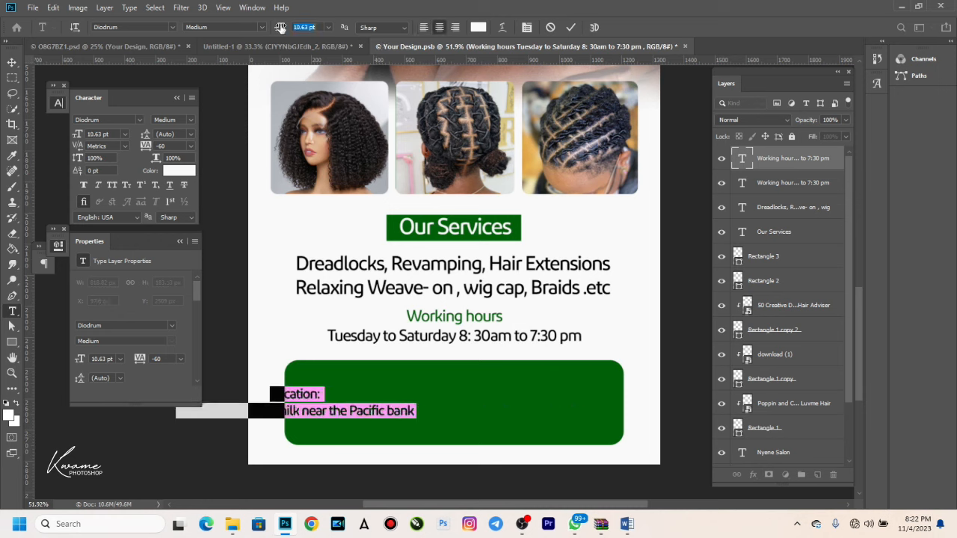
click(312, 406)
drag(365, 407, 471, 403)
Switch to the Word document, copy the line with the two phone numbers and return to Photoshop.
click(627, 523)
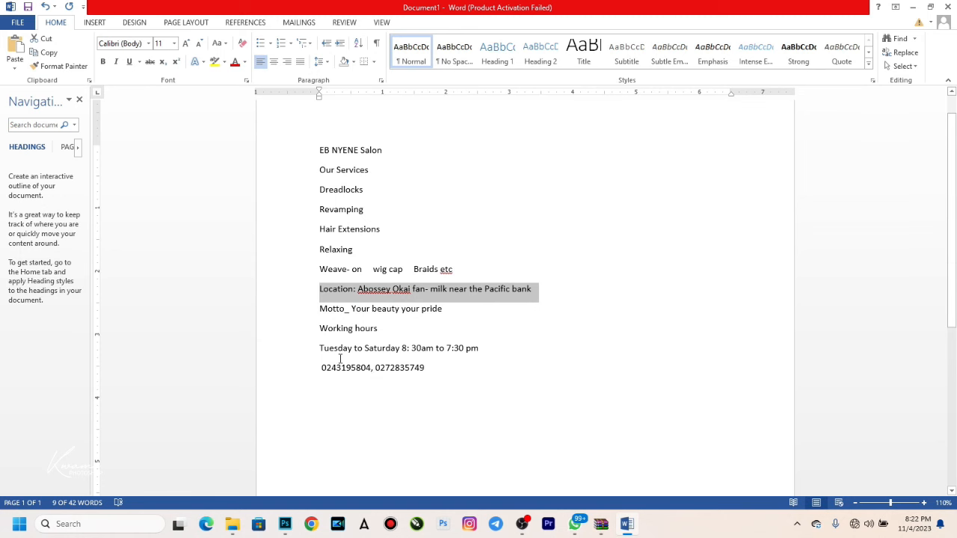
drag(323, 370, 450, 383)
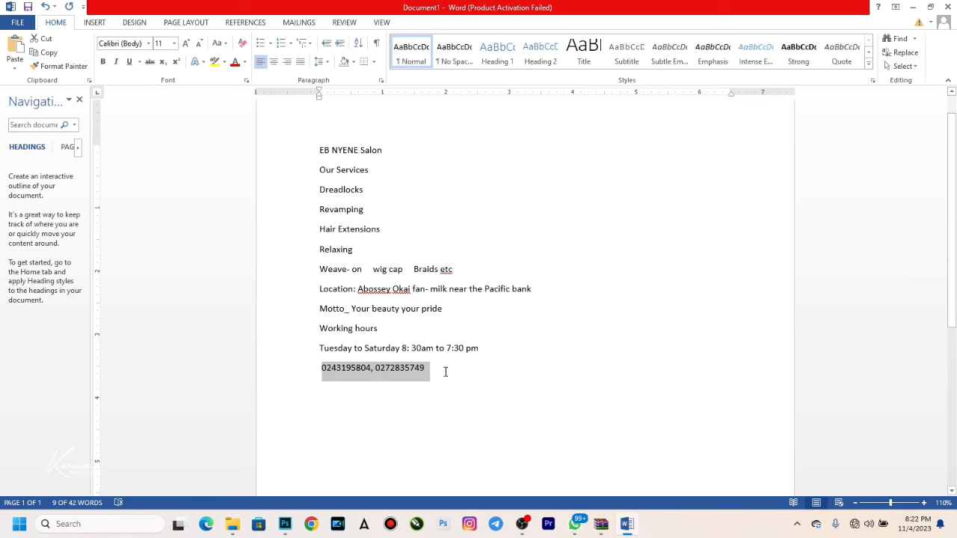
key(alt+Tab)
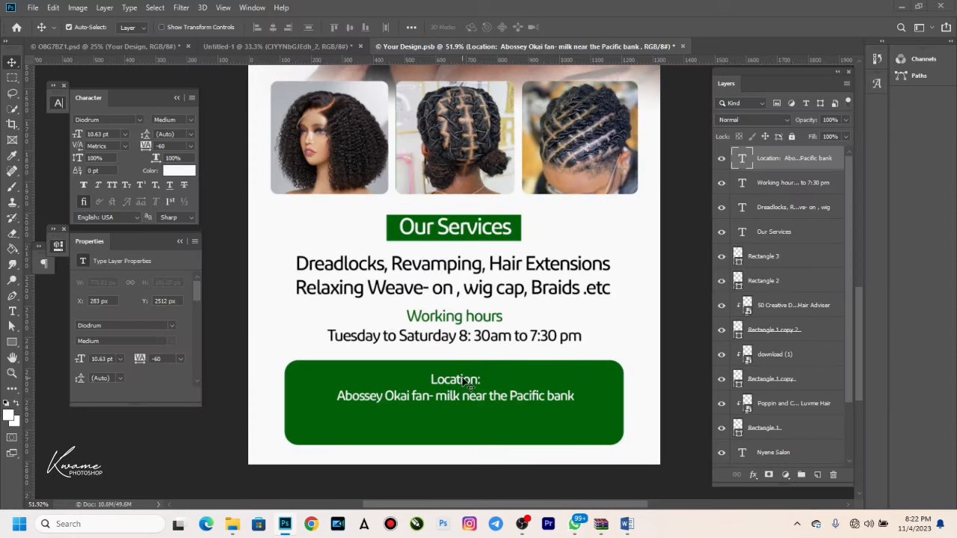
Move the location text up to about X 279, Y 2485 px and duplicate it lower in the green panel, at about Y 2630 px.
drag(464, 381, 453, 372)
key(Down)
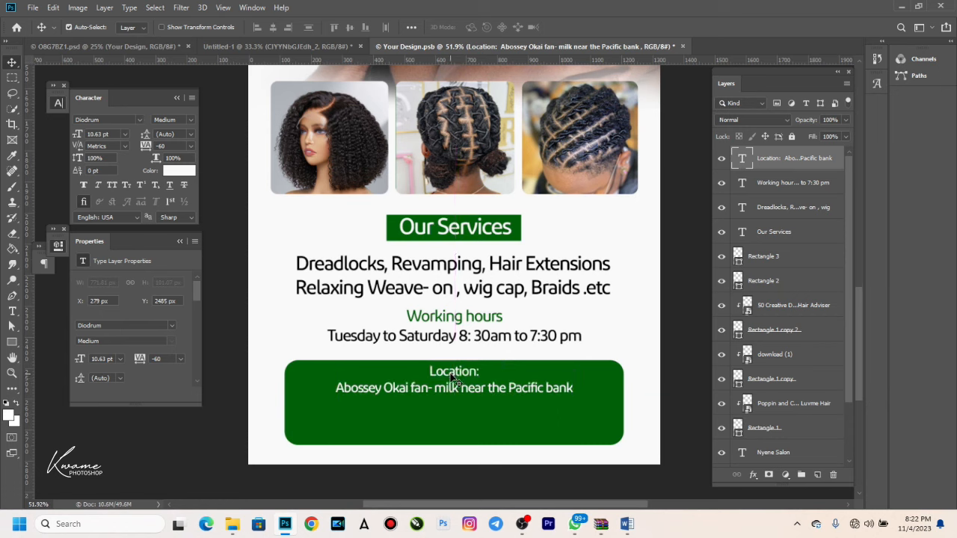
drag(449, 389, 447, 434)
Replace the duplicated location text with the pasted phone numbers and insert a slash between the two numbers.
key(t)
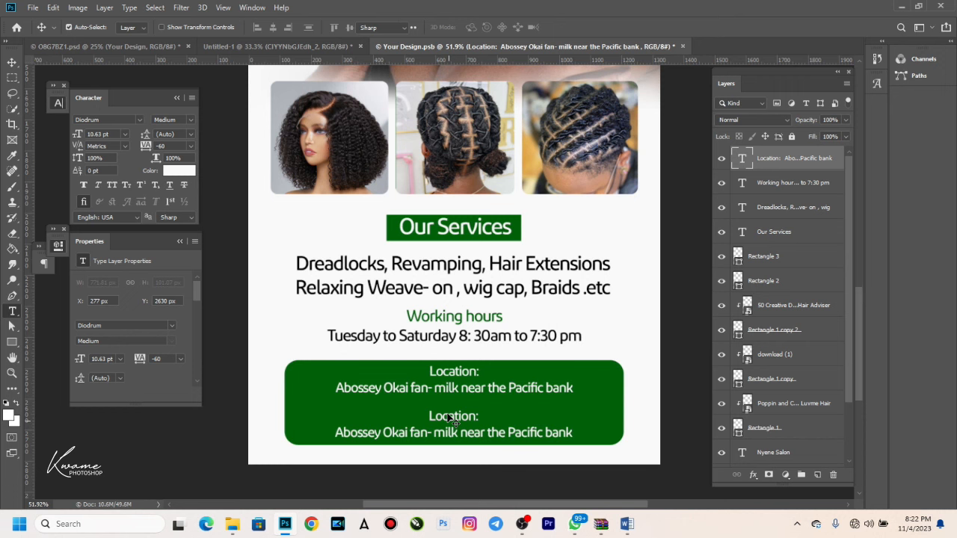
click(447, 413)
key(ctrl+a)
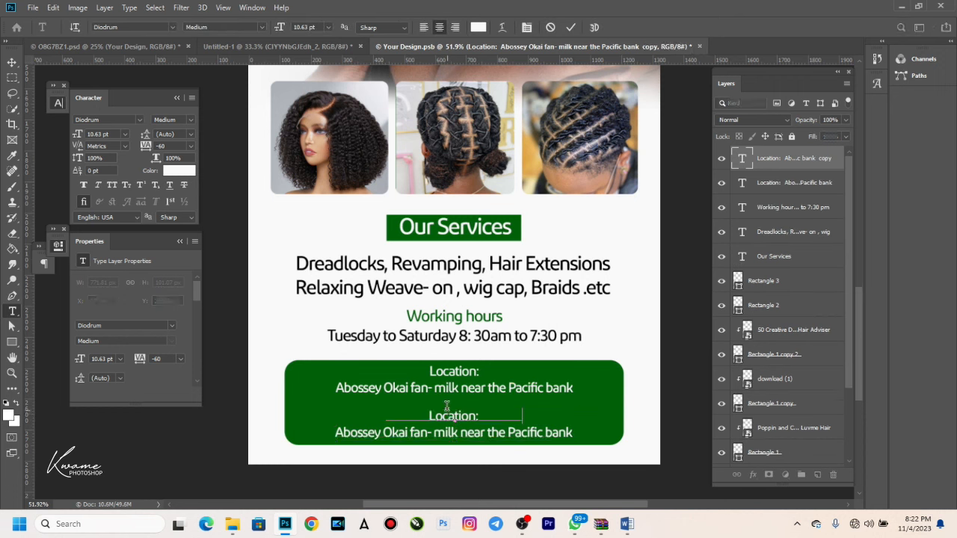
key(ctrl+v)
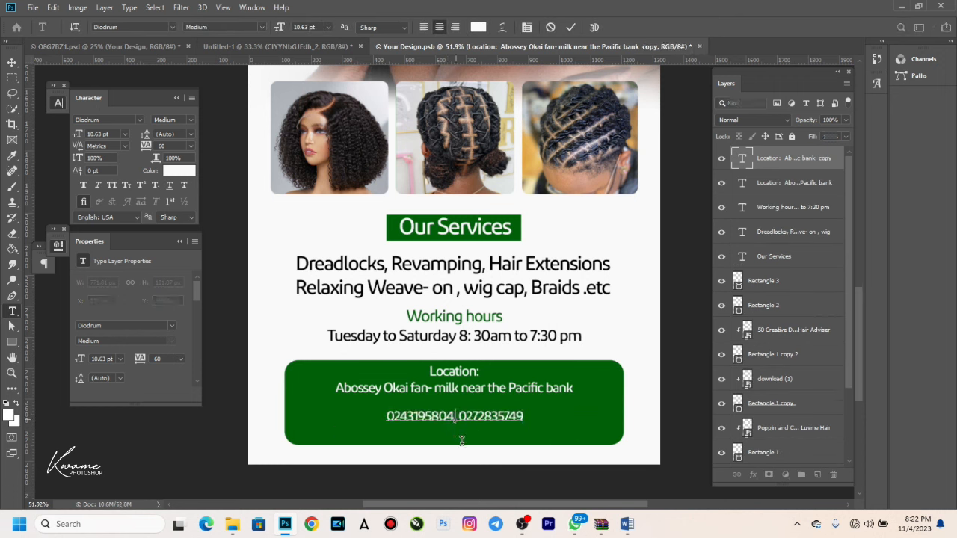
text(/)
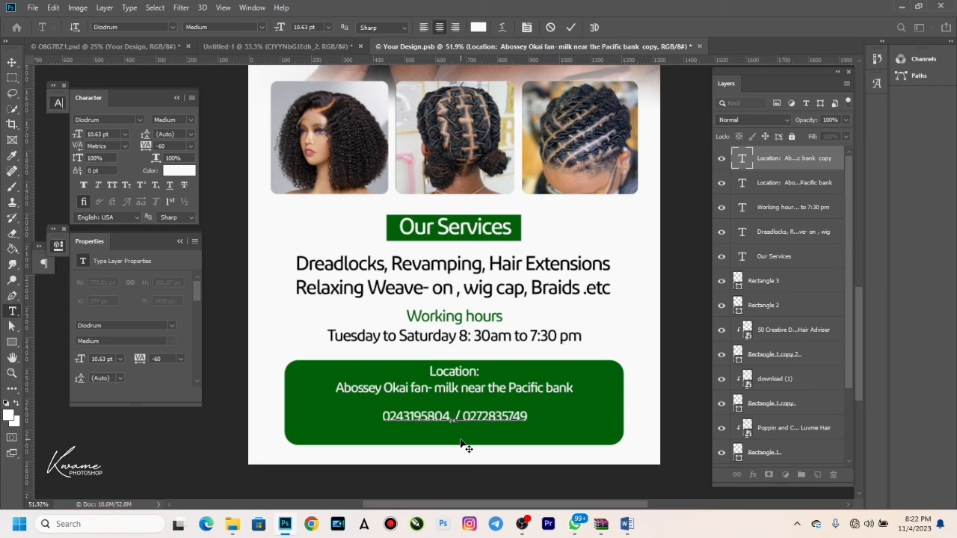
Set the font of the whole phone number line to Akira Expanded Super Bold.
key(ctrl+a)
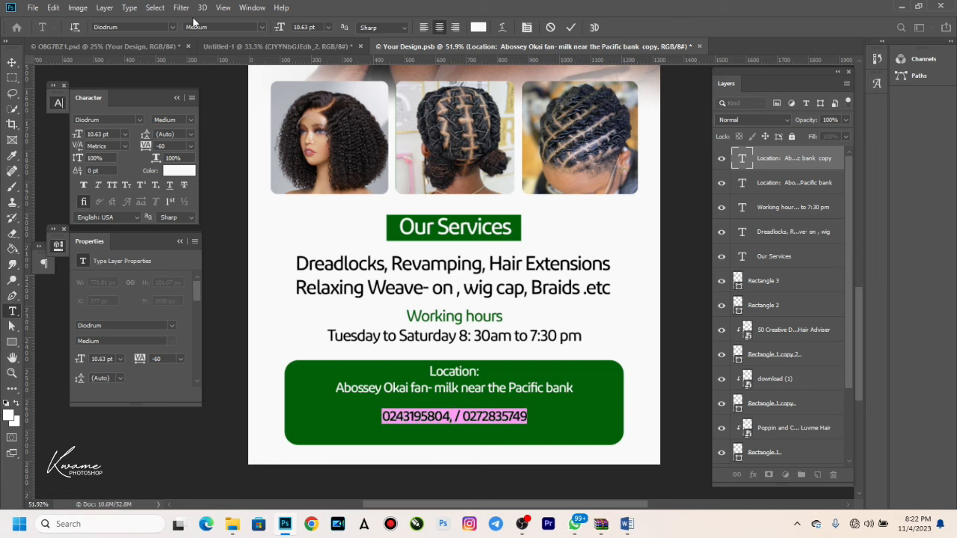
click(171, 28)
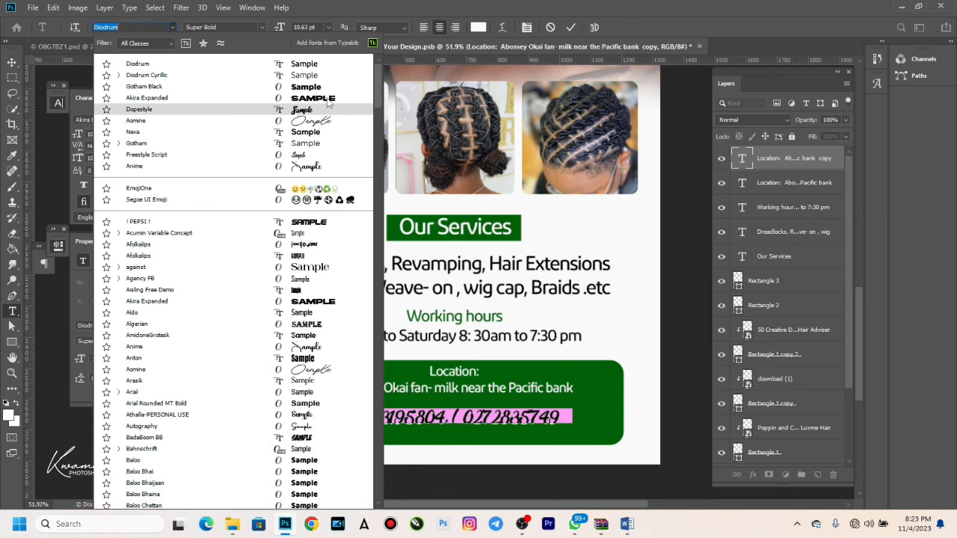
key(Escape)
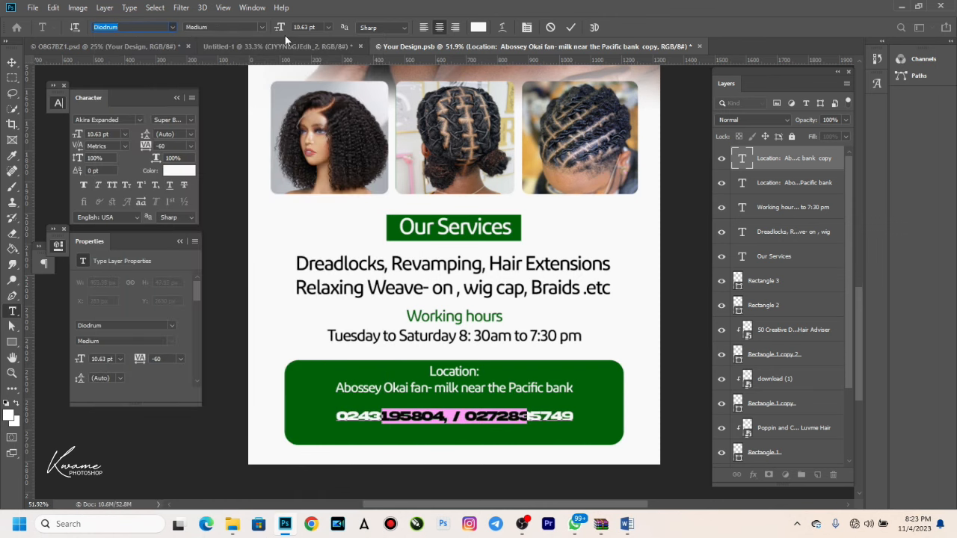
Enlarge the phone number line to 13.63 pt and set its tracking to 0.
drag(277, 31, 280, 31)
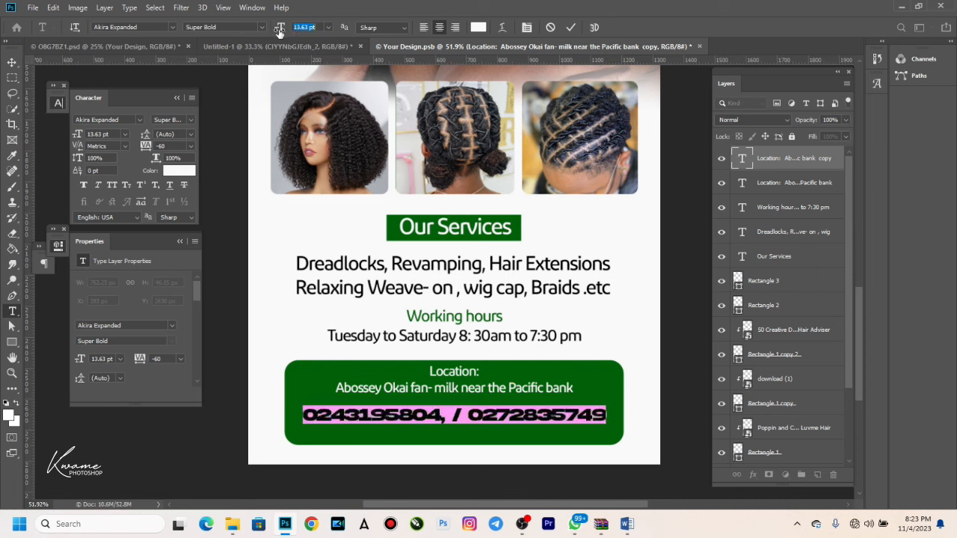
click(191, 146)
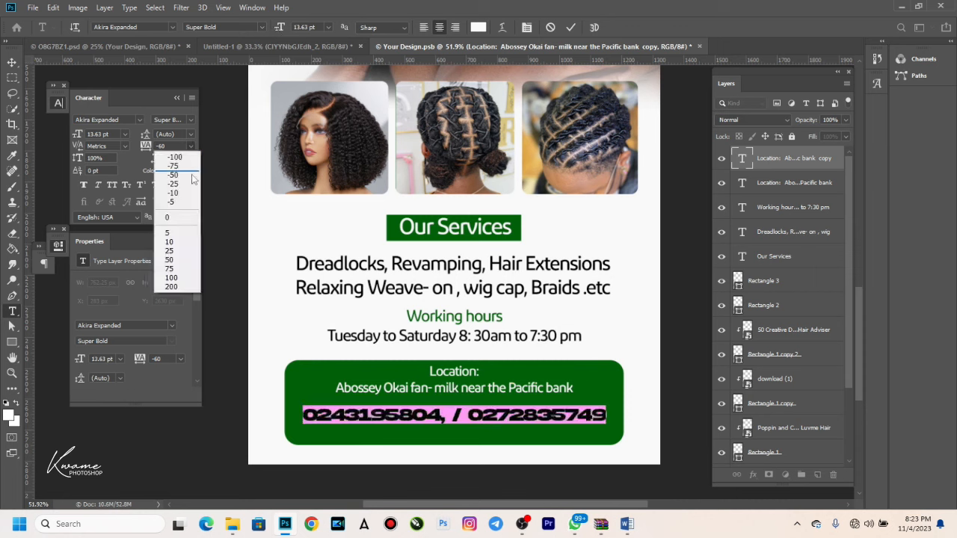
click(172, 215)
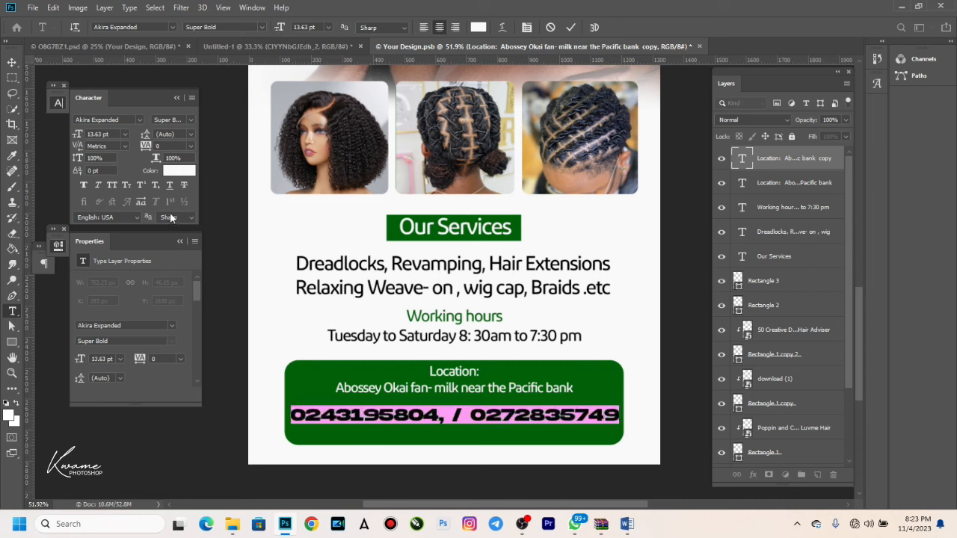
click(14, 63)
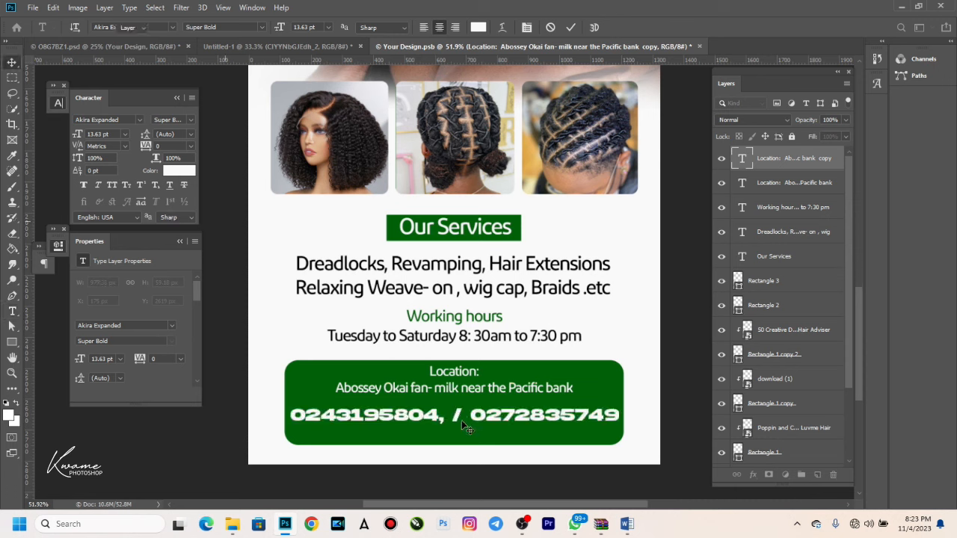
Delete the comma after the first phone number, leaving only the slash as separator.
click(442, 419)
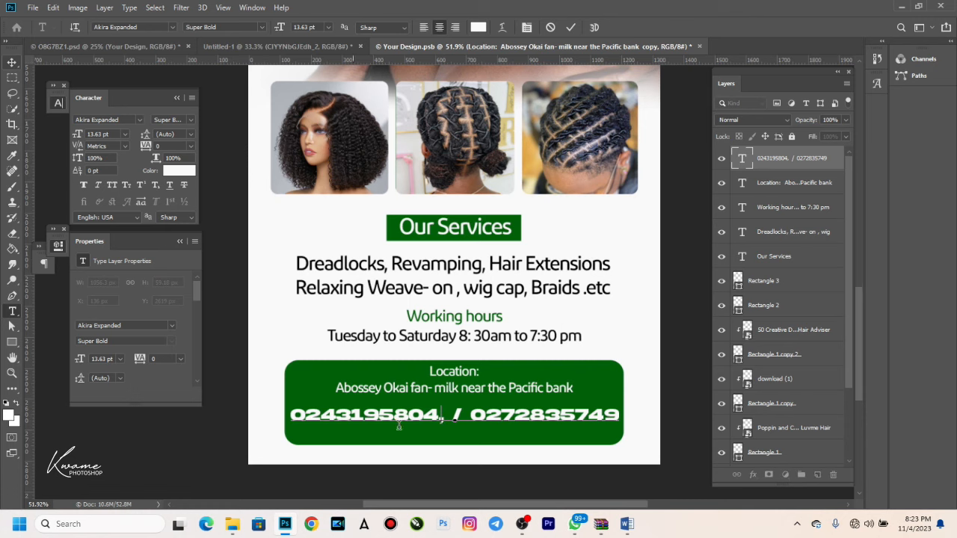
key(BackSpace)
click(12, 62)
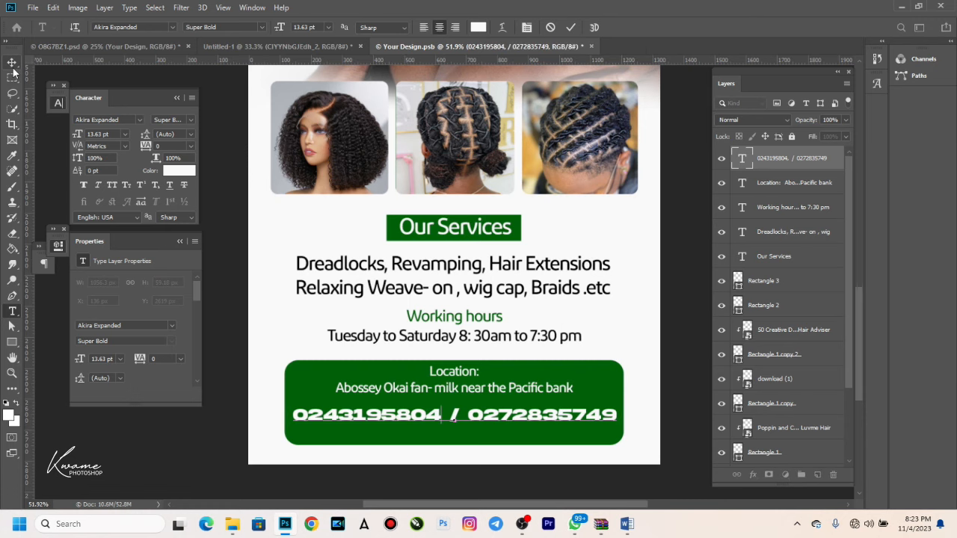
Change the font of the whole phone number line to Gotham Black Regular.
scroll(475, 426, up, 2)
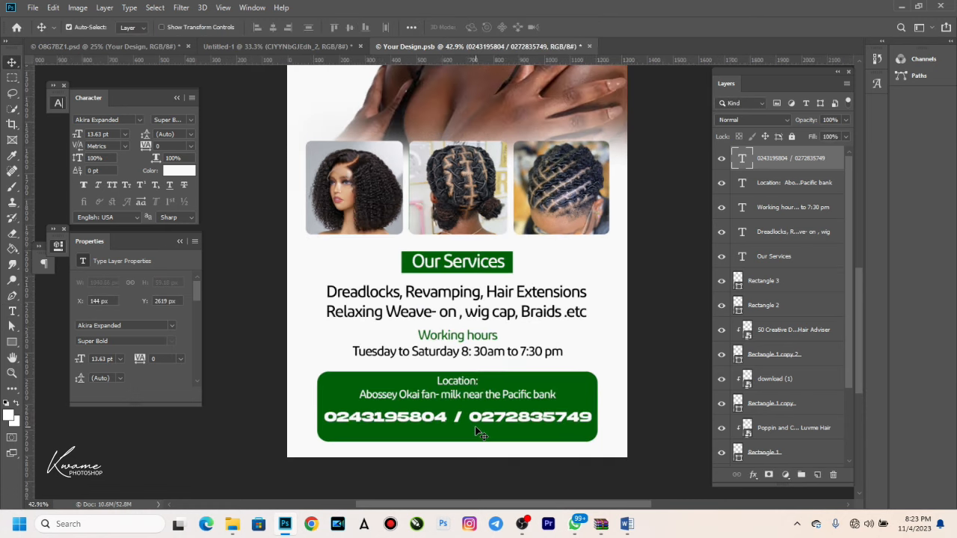
key(Return)
click(163, 28)
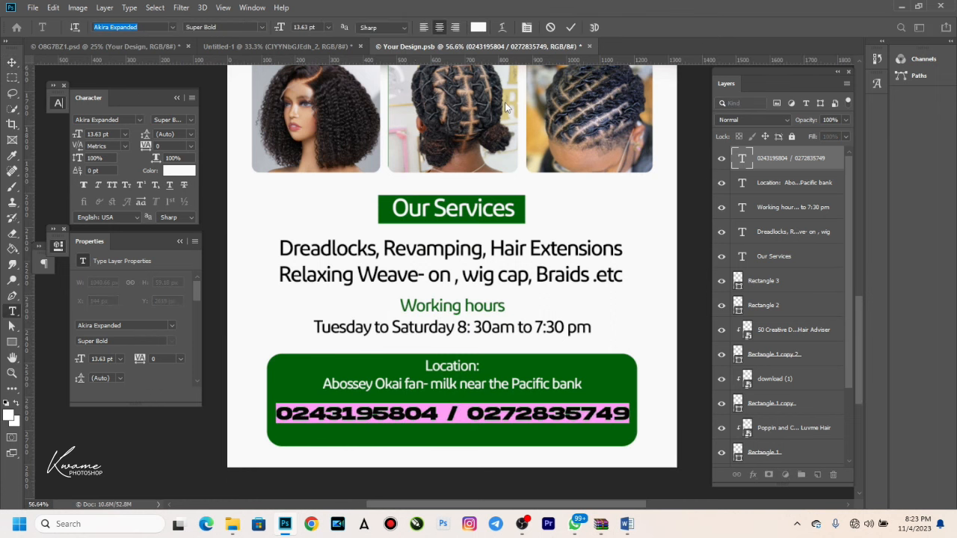
text(dio)
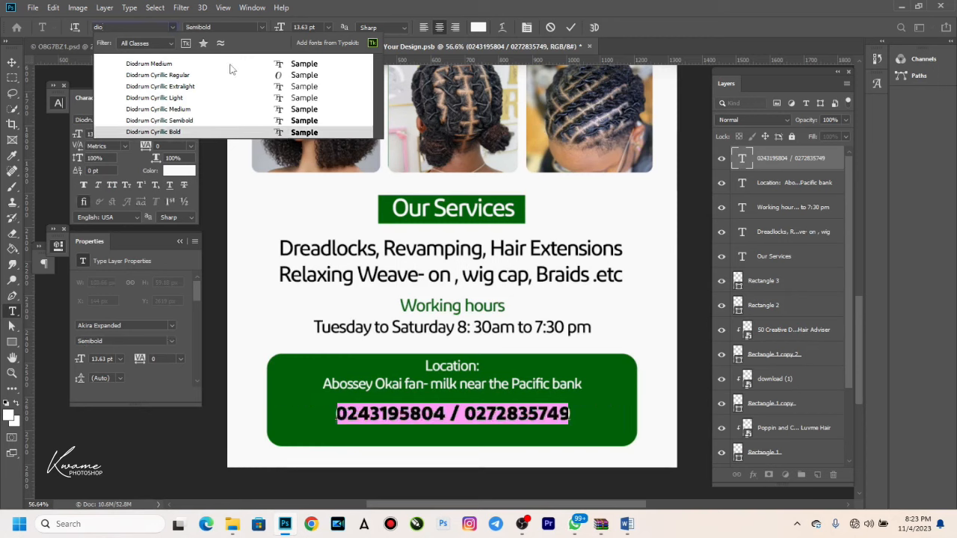
key(BackSpace)
key(BackSpace)
key(BackSpace)
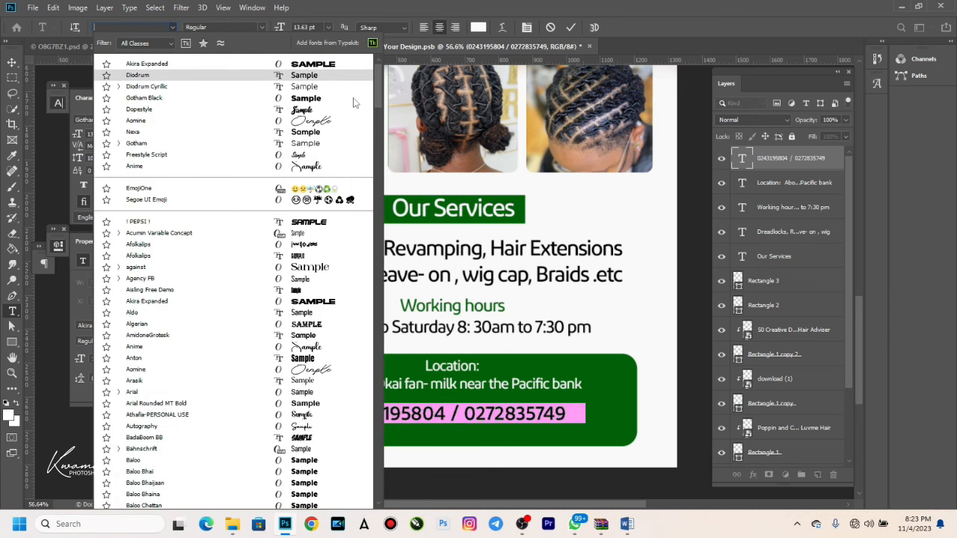
text(gotham)
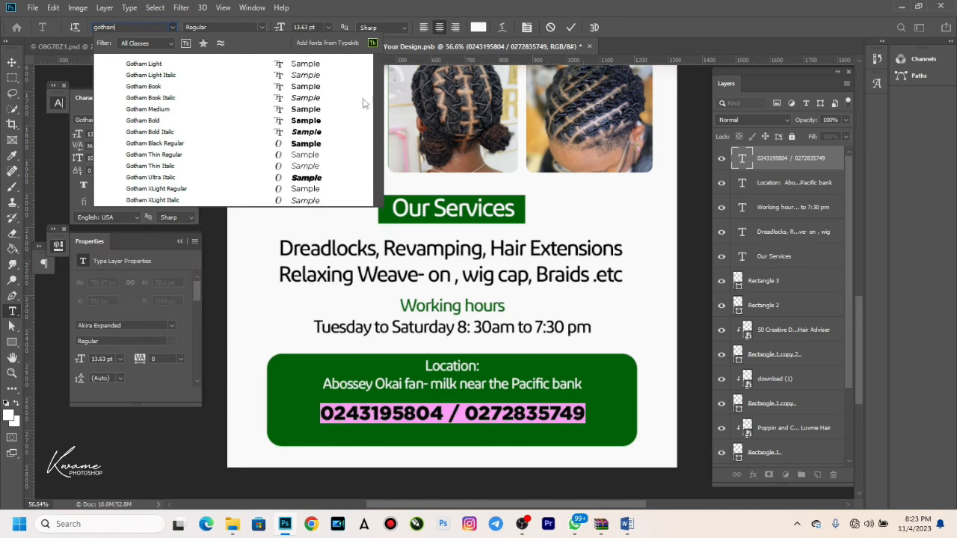
click(305, 144)
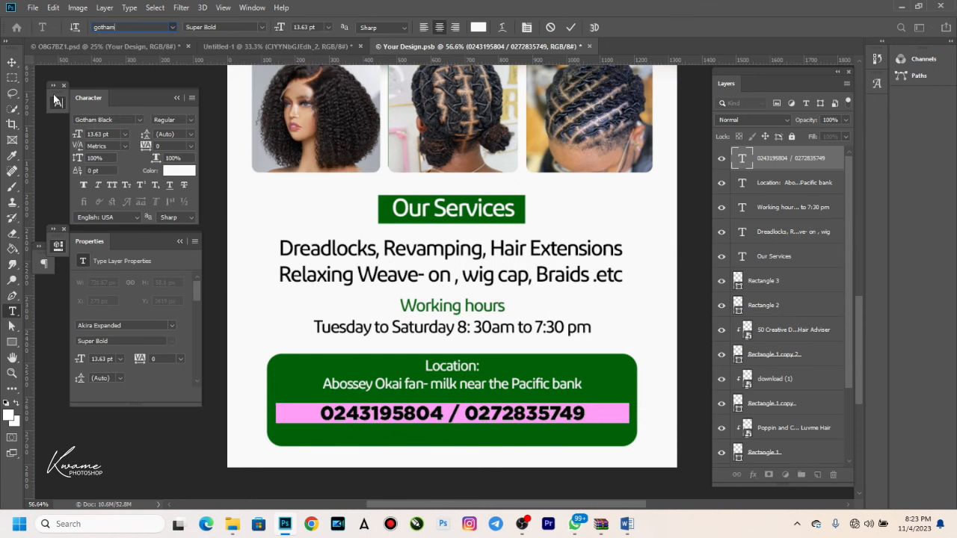
click(12, 61)
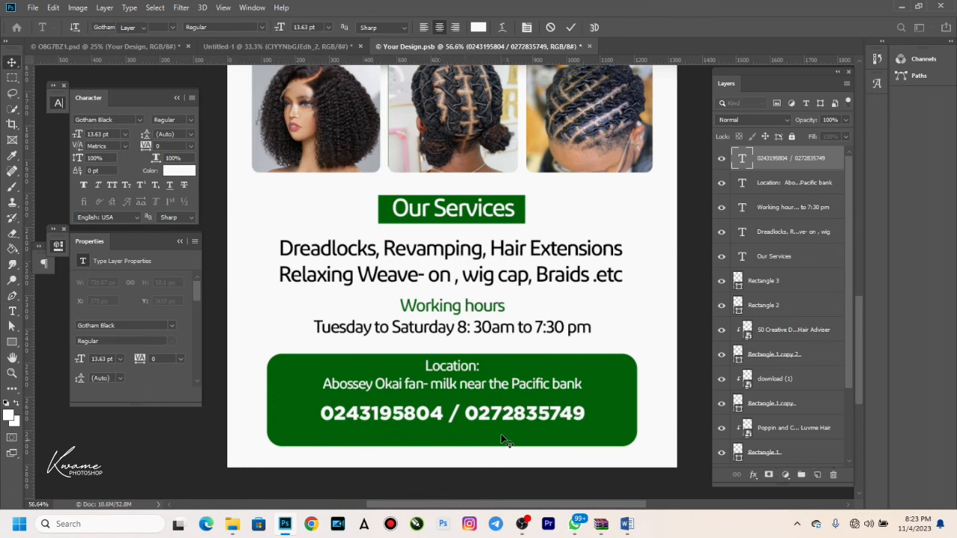
Move the phone number line up closer to the location text, to about X 269, Y 2598 px.
drag(498, 415, 498, 409)
scroll(495, 398, down, 3)
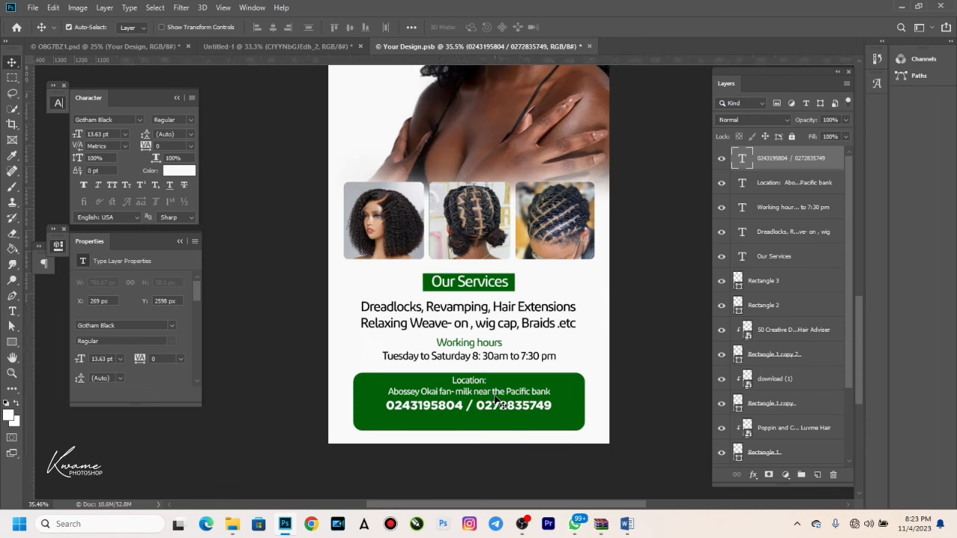
scroll(495, 402, down, 1)
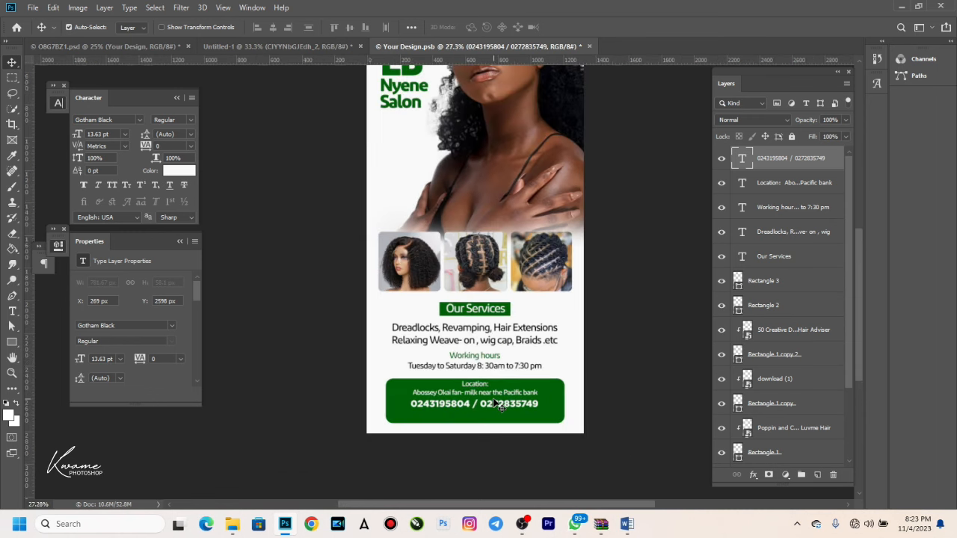
Switch to the Word document and copy the motto "Your beauty your pride".
click(626, 526)
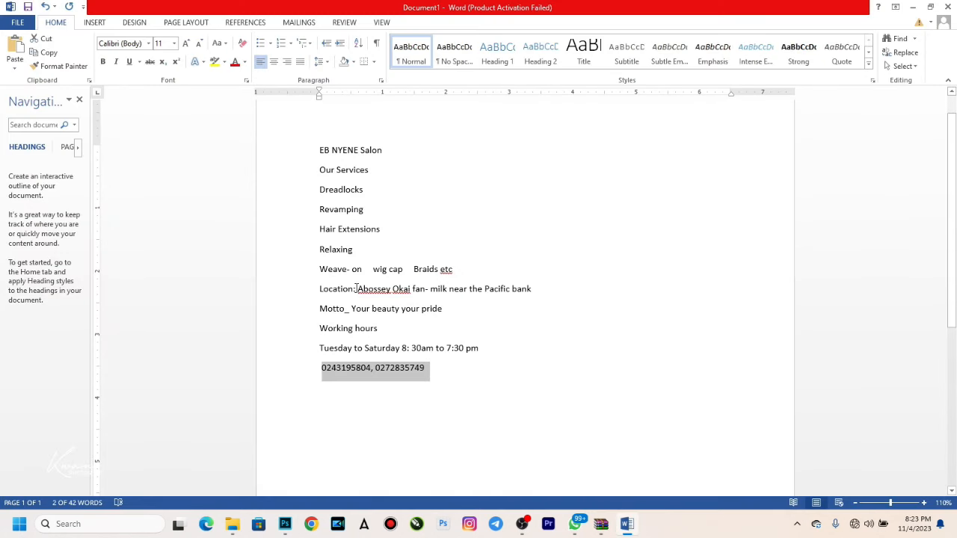
drag(355, 308, 465, 317)
key(ctrl+c)
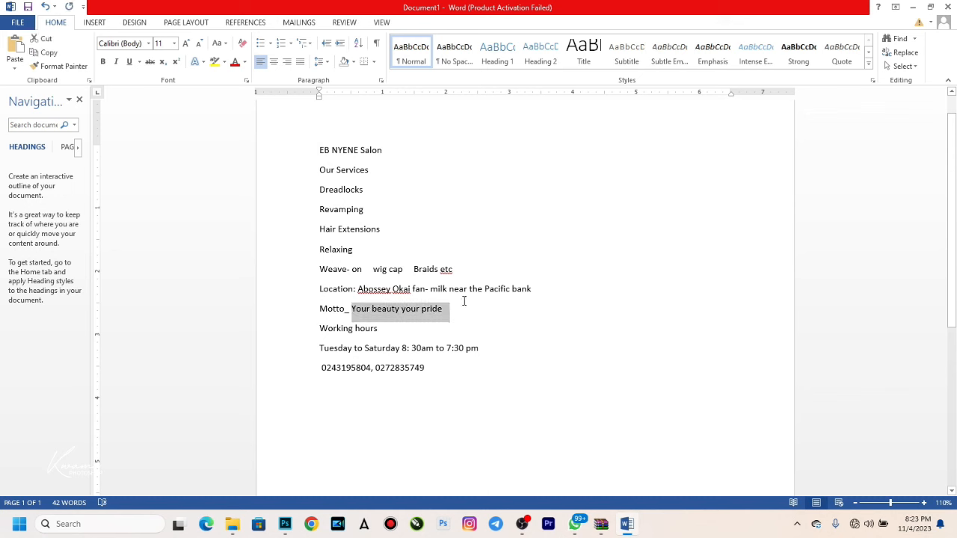
Switch back to Photoshop, duplicate the location text below the phone numbers and replace the copy's text with the motto "Your beauty your pride".
key(alt+Tab)
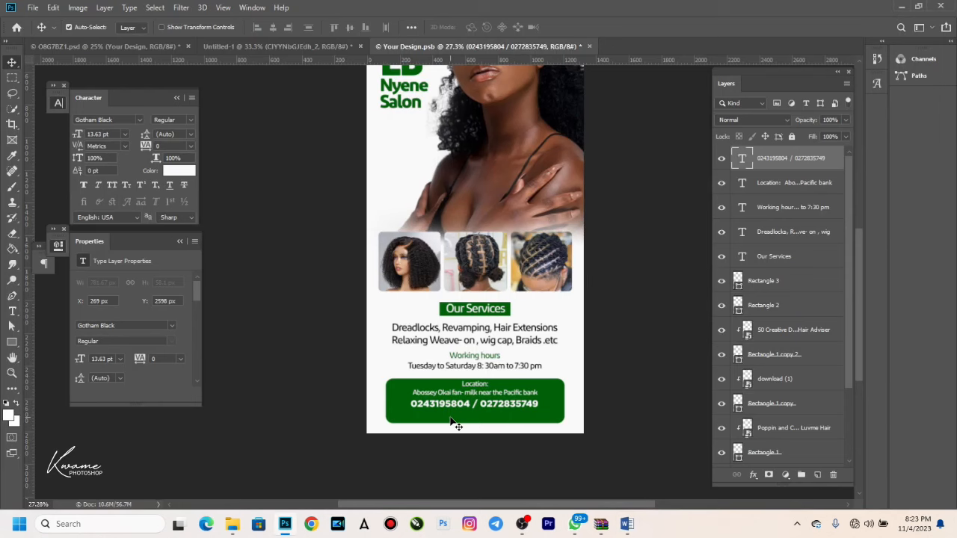
scroll(454, 419, up, 4)
drag(495, 377, 490, 422)
key(t)
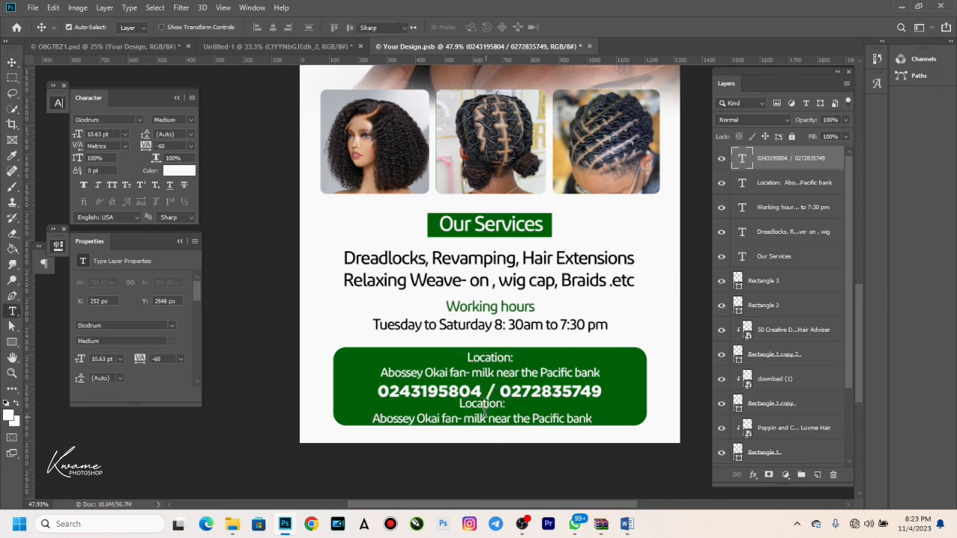
click(485, 413)
key(ctrl+a)
key(ctrl+v)
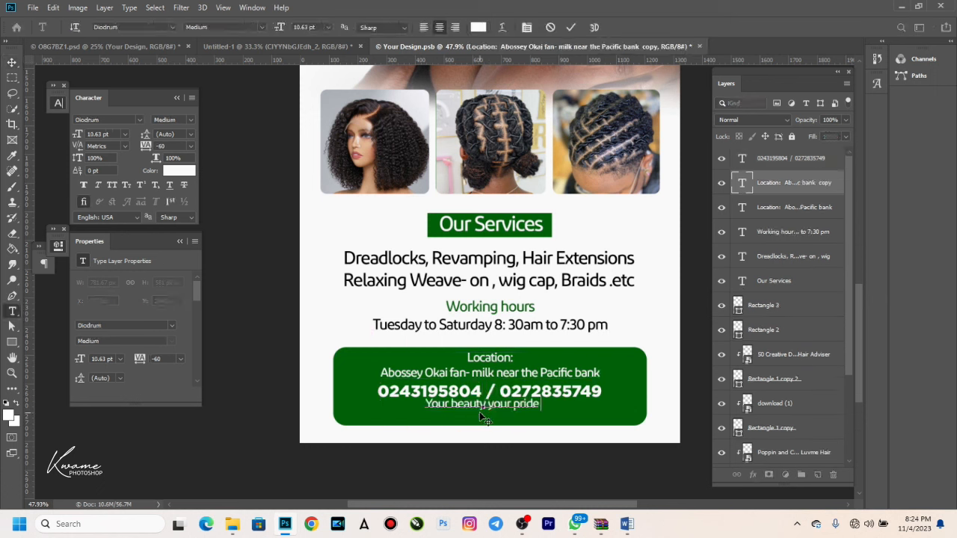
Colour the motto ffba00 and position it just beneath the phone number line, at about X 462 px.
key(ctrl+a)
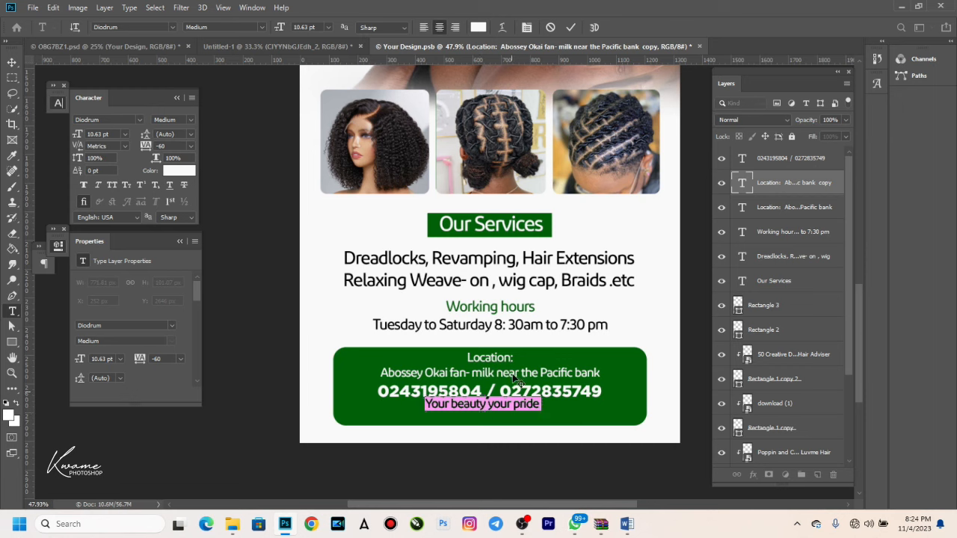
drag(490, 424, 491, 424)
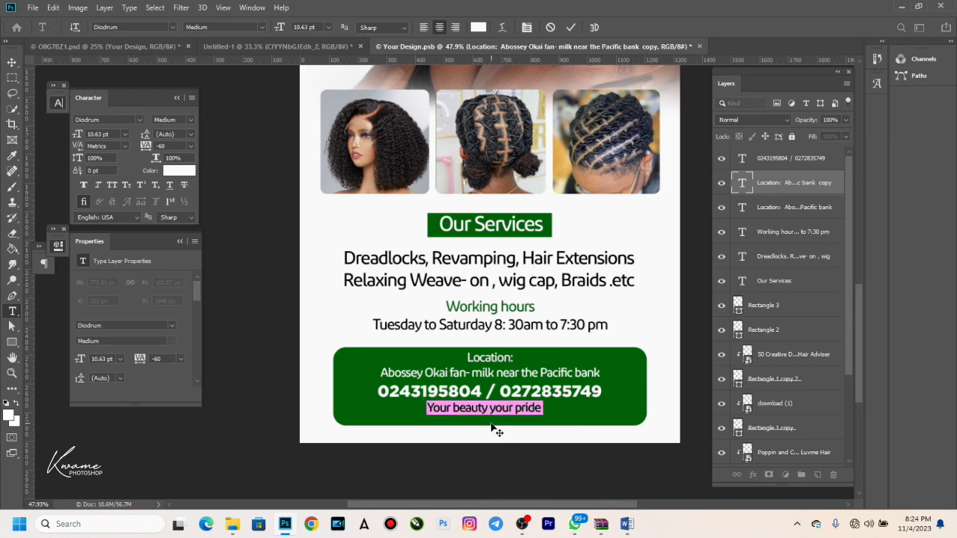
click(477, 27)
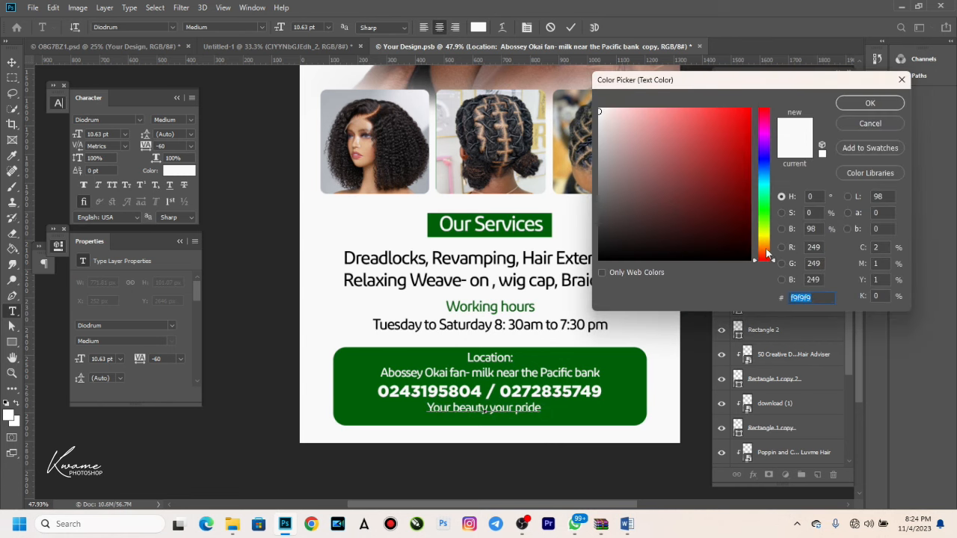
drag(768, 247, 768, 245)
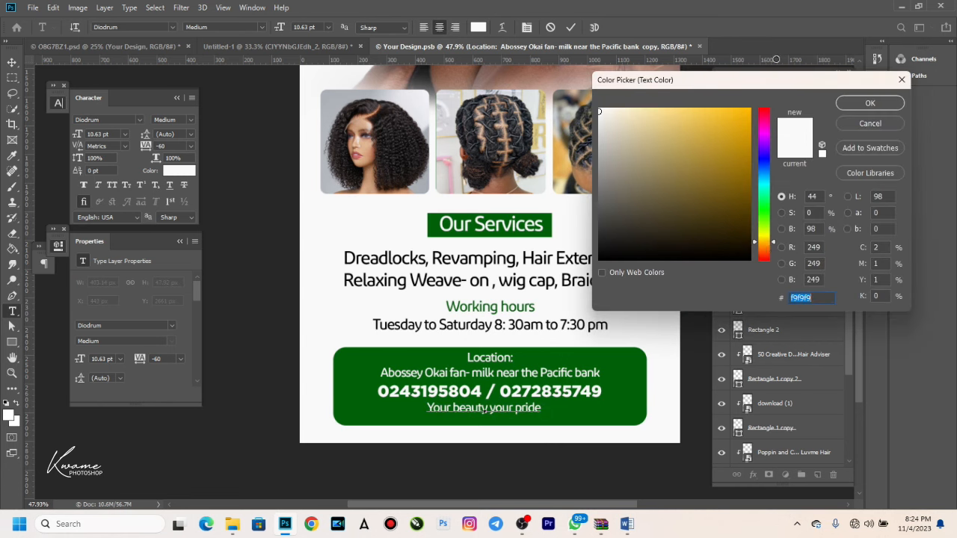
text(ffba00)
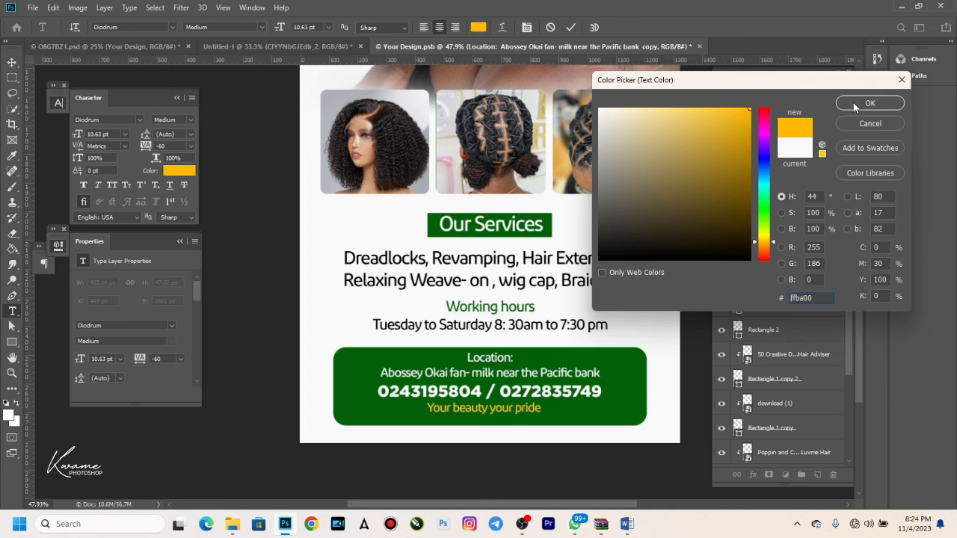
click(853, 102)
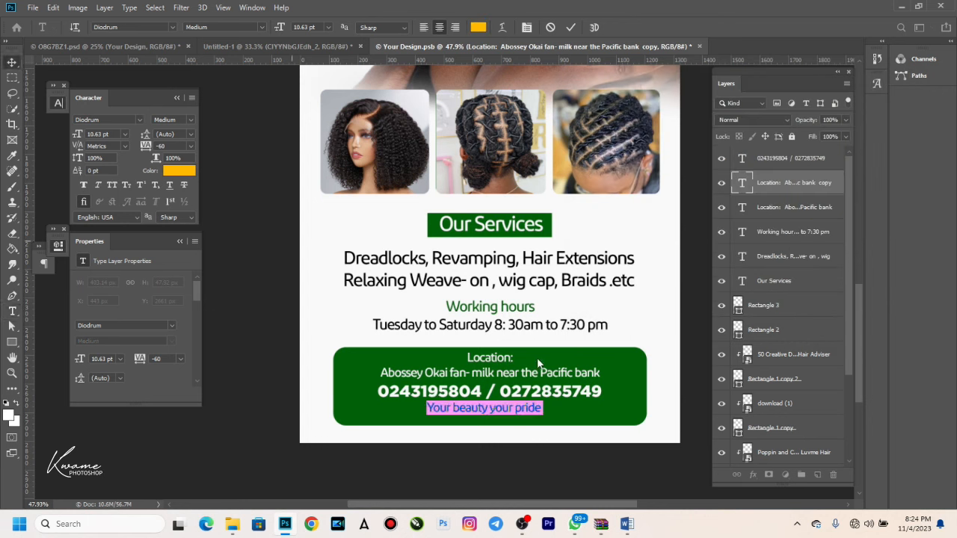
key(ctrl+h)
drag(500, 411, 506, 410)
Select all the text and green rectangles below the hairstyle photos and align them on a common horizontal centre.
drag(496, 477, 488, 222)
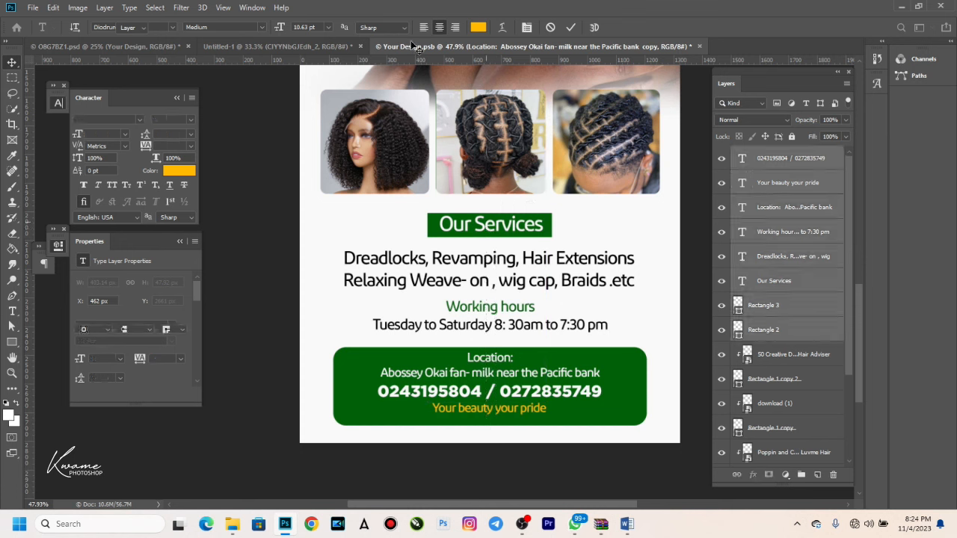
key(v)
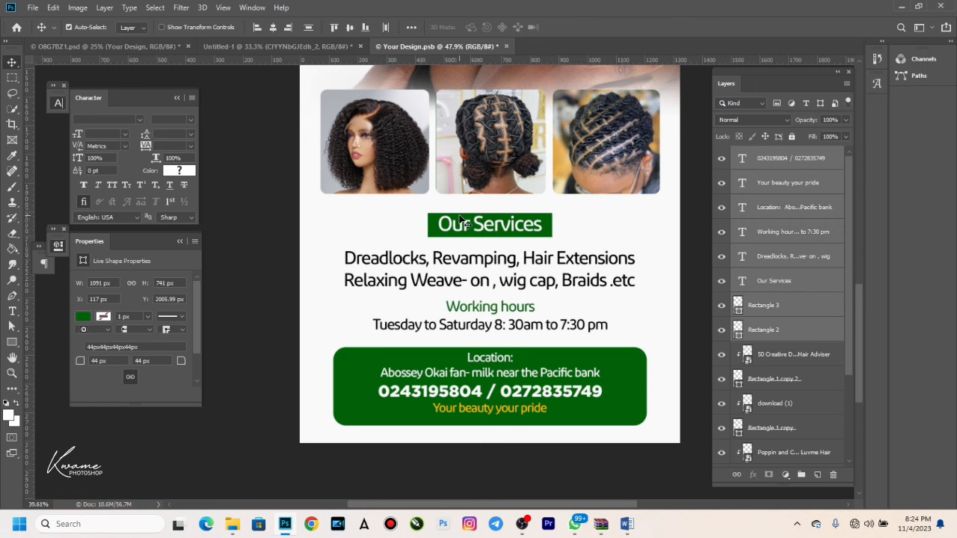
scroll(463, 225, down, 5)
scroll(447, 411, up, 1)
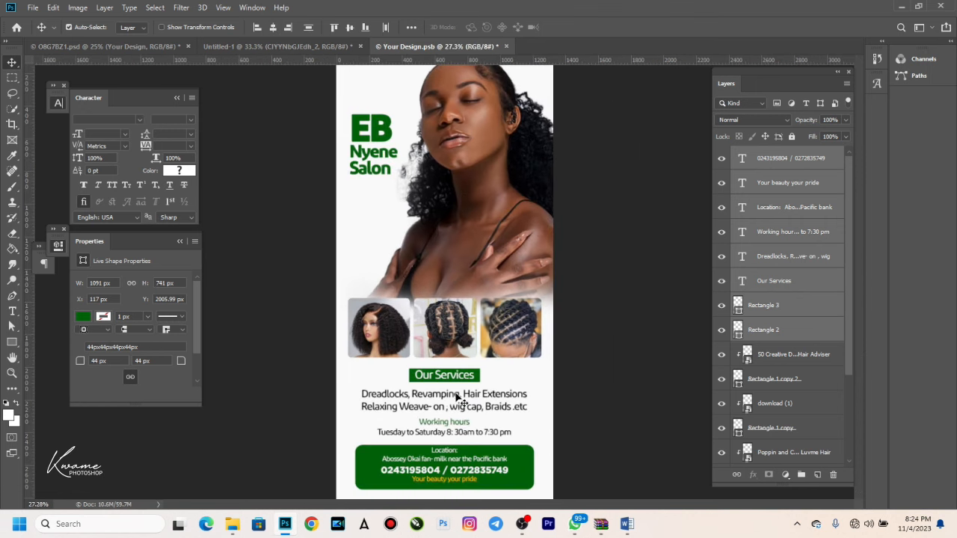
Copy the blurred tropical leaf from the Untitled-1 document into the Your Design.psb banner.
click(242, 48)
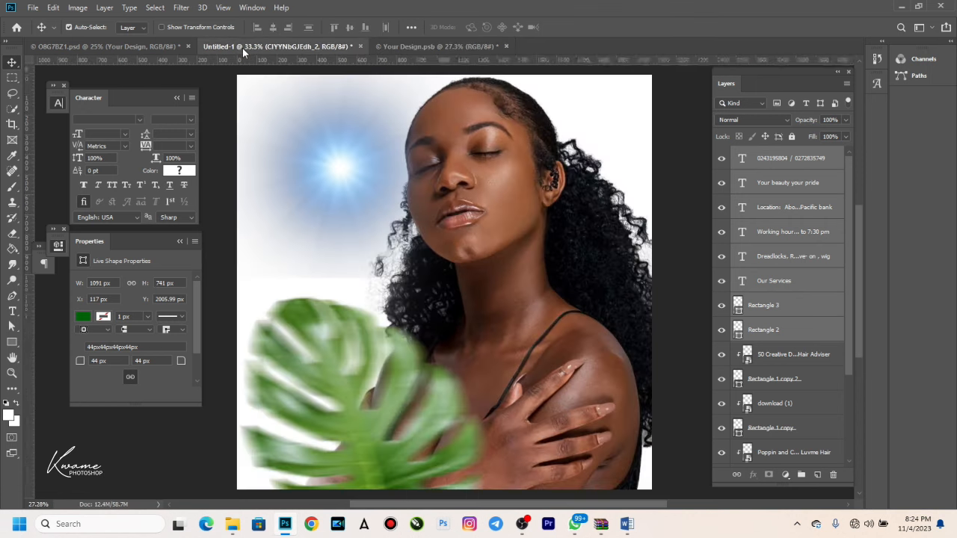
scroll(356, 410, down, 2)
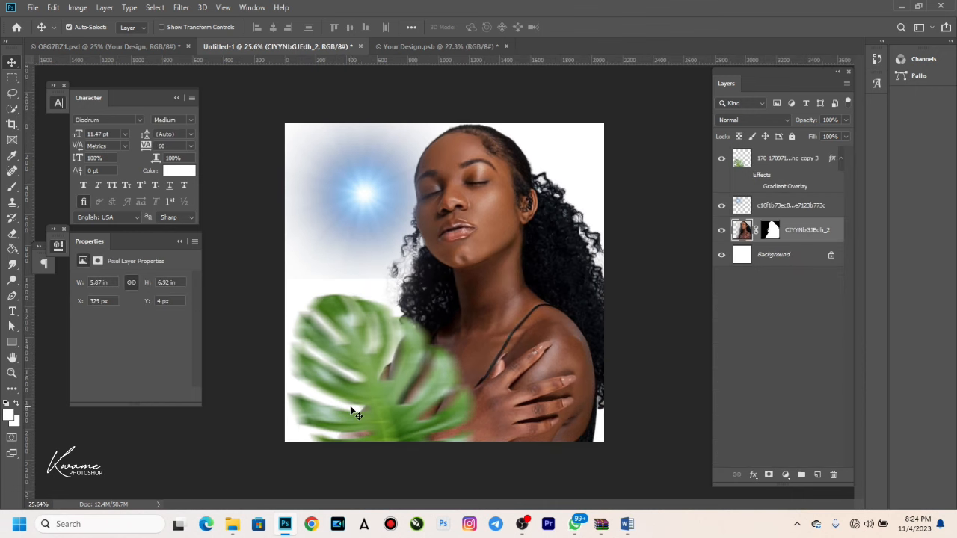
drag(373, 389, 411, 169)
drag(431, 200, 833, 163)
key(Return)
Put the leaf layer directly above Color Fill 1 and position it behind the woman's head at about X 419, Y -16 px.
drag(428, 178, 467, 168)
drag(752, 166, 786, 442)
scroll(489, 195, down, 2)
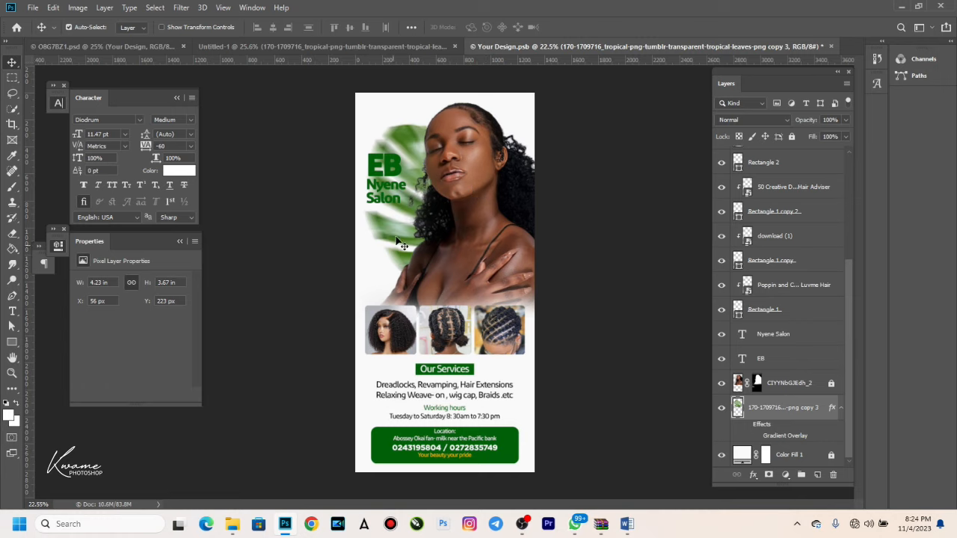
drag(399, 242, 447, 208)
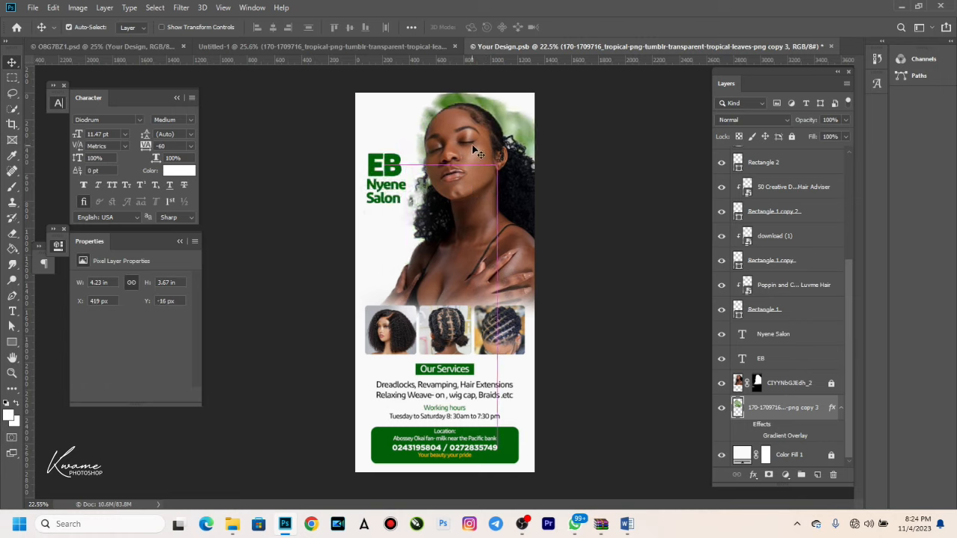
Copy the blue light flare from Untitled-1 into the banner, directly above the woman's layer, at about X 465, Y -116 px.
click(358, 51)
drag(368, 192, 507, 184)
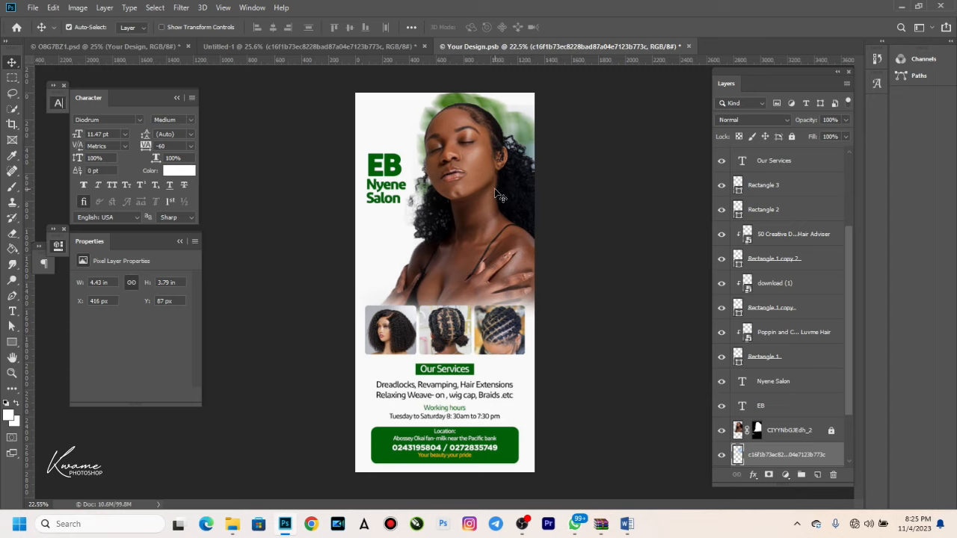
drag(786, 457, 787, 423)
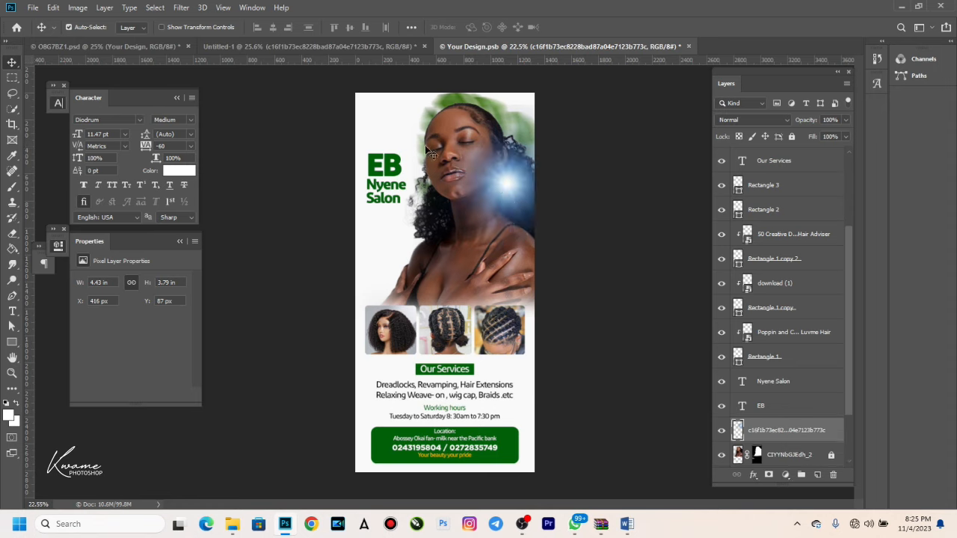
drag(513, 183, 522, 147)
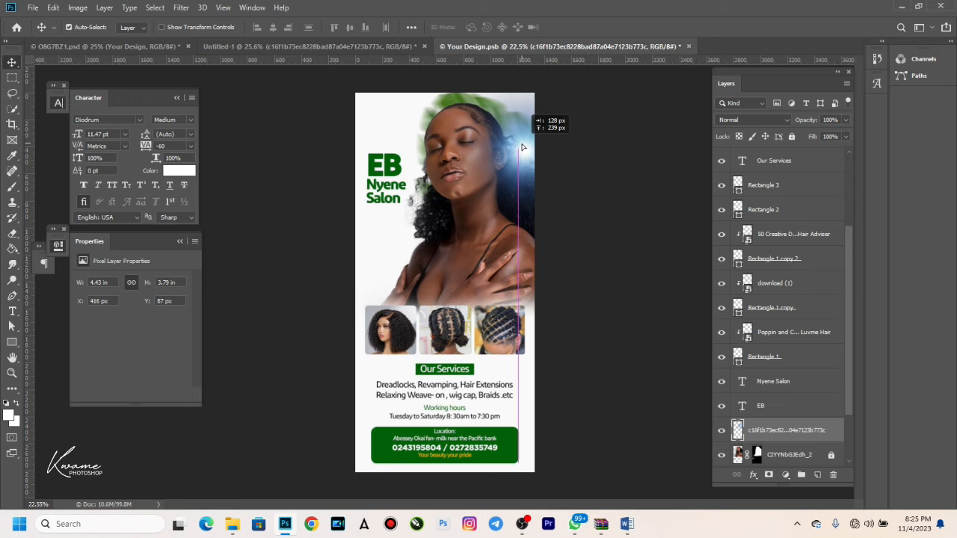
mouse_move(523, 147)
mouse_down()
mouse_move(541, 148)
mouse_move(513, 151)
mouse_up()
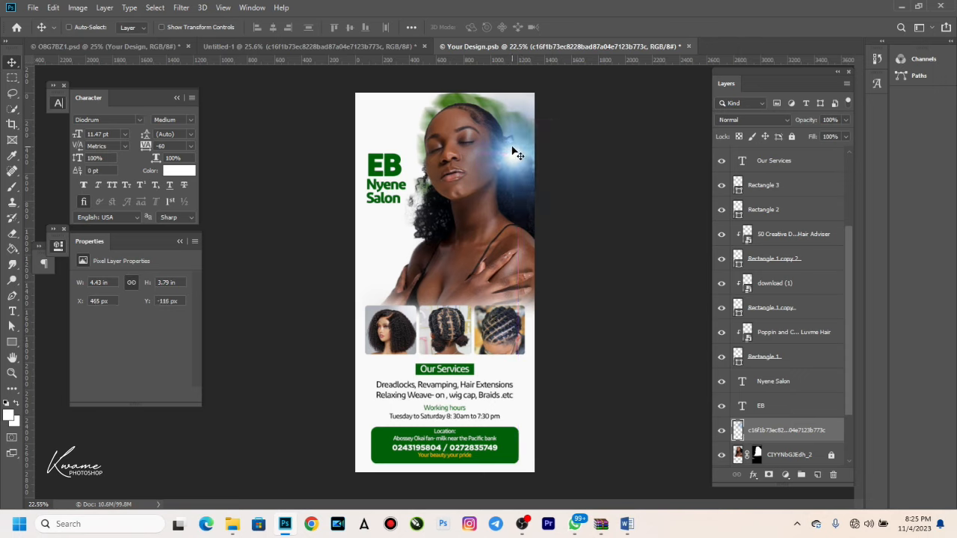
Enlarge the light flare to about 8.96 × 7.67 in and position it at about X -217, Y -797 px.
key(ctrl+t)
drag(510, 232, 513, 358)
drag(521, 200, 528, 129)
key(Return)
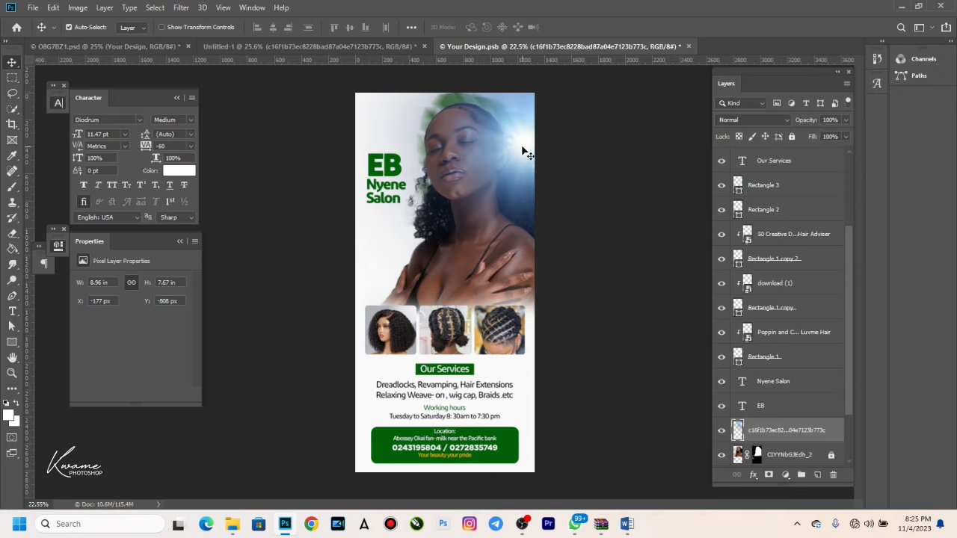
mouse_move(519, 152)
mouse_down()
mouse_move(529, 132)
mouse_move(516, 153)
mouse_up()
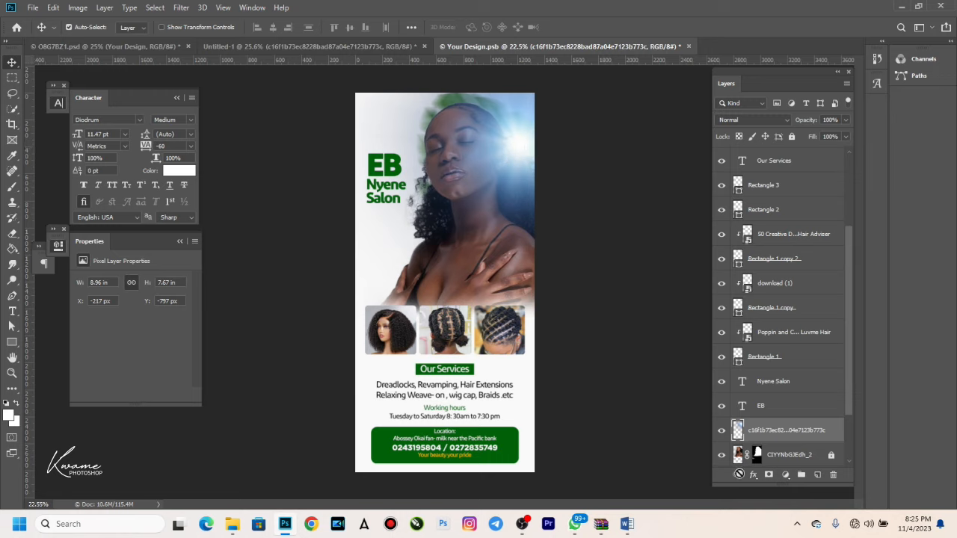
Apply a yellow Color Overlay (fecd58) to the light flare layer in Normal mode at 100% opacity.
double_click(835, 429)
key(Return)
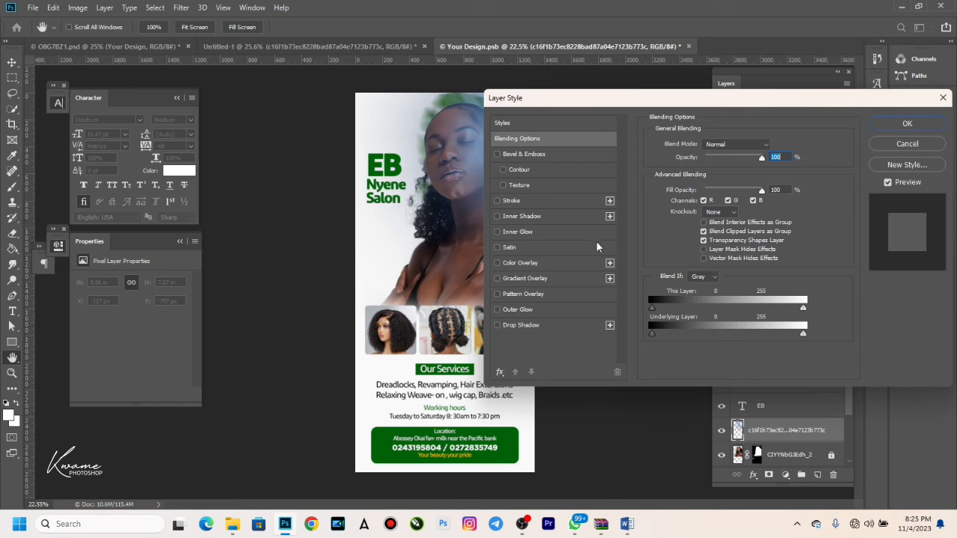
click(520, 262)
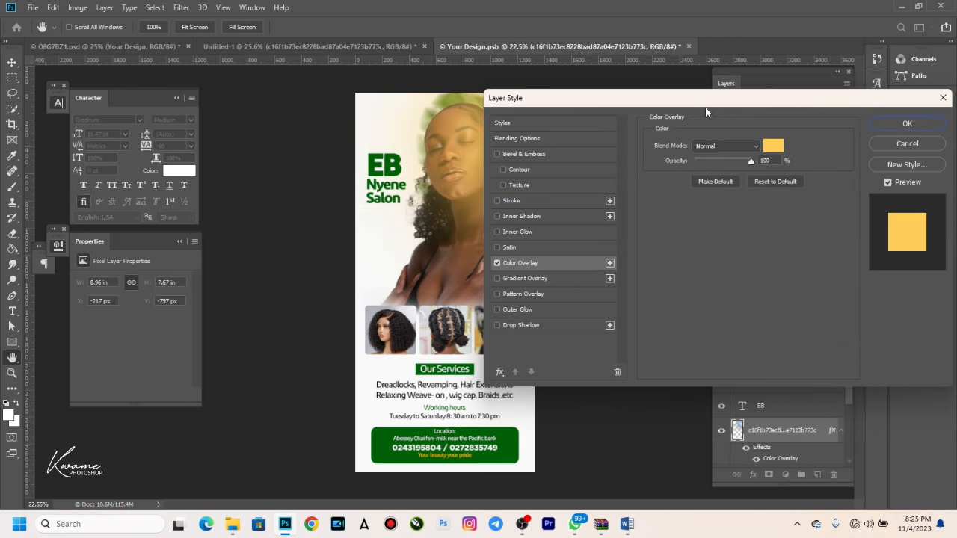
drag(730, 106, 859, 102)
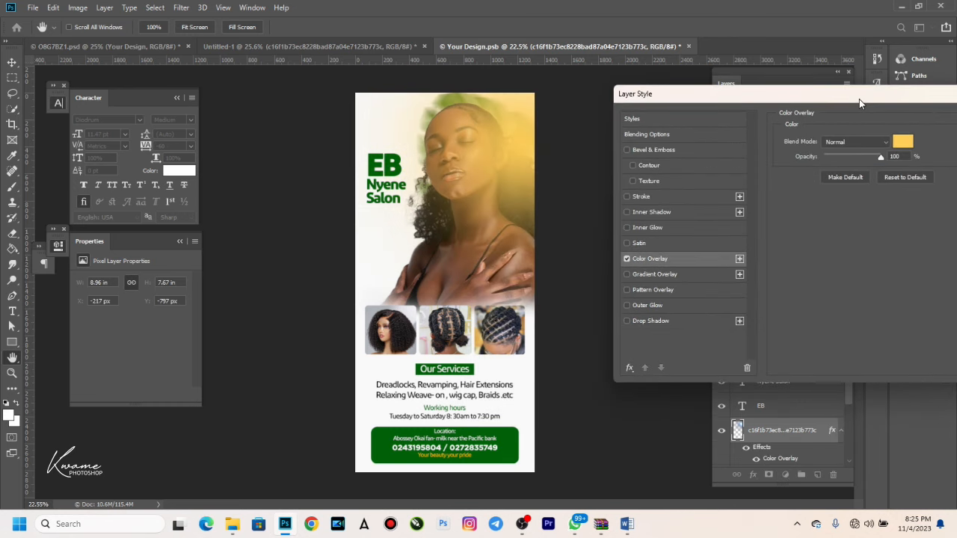
click(902, 142)
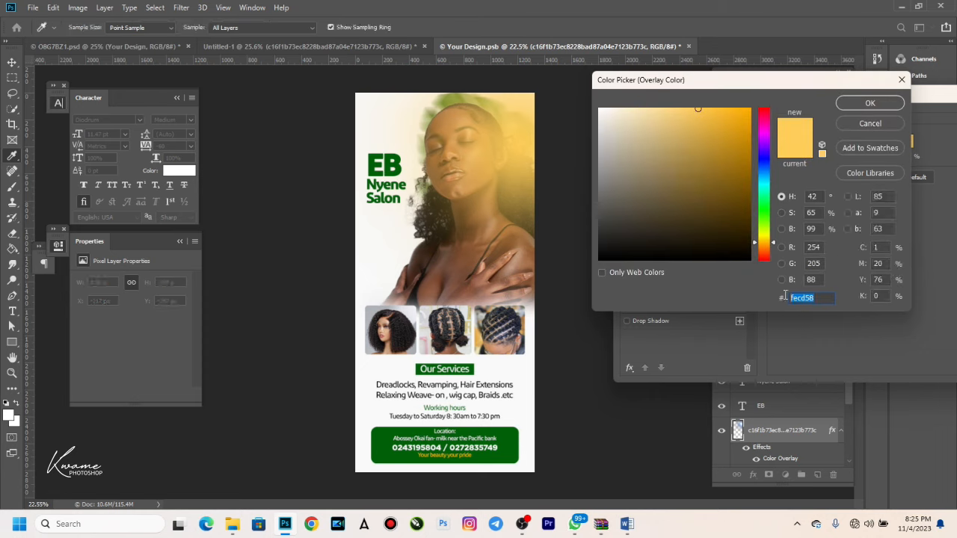
click(870, 103)
drag(856, 92, 486, 256)
click(670, 277)
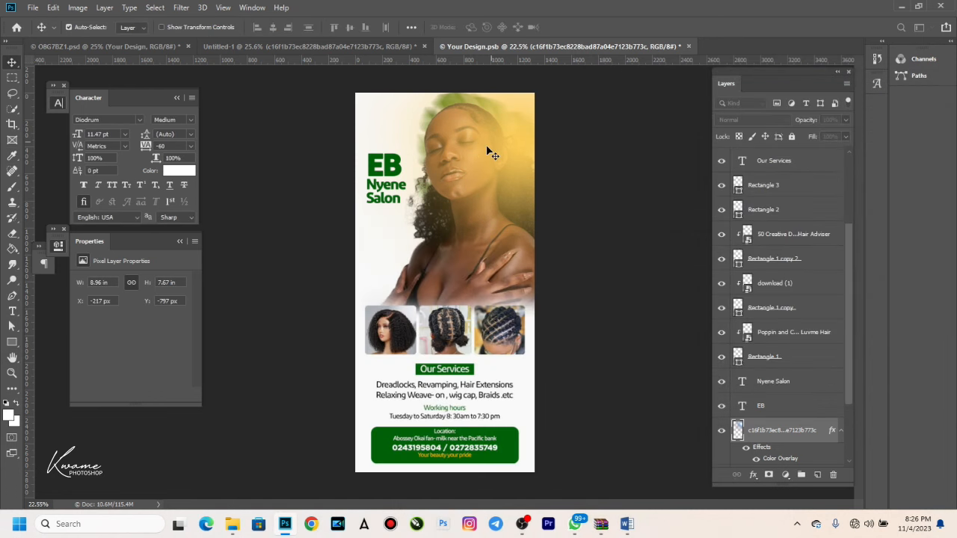
Set the flare layer's blend mode to Linear Dodge (Add) and shift it to about X -135, Y -827 px.
click(746, 120)
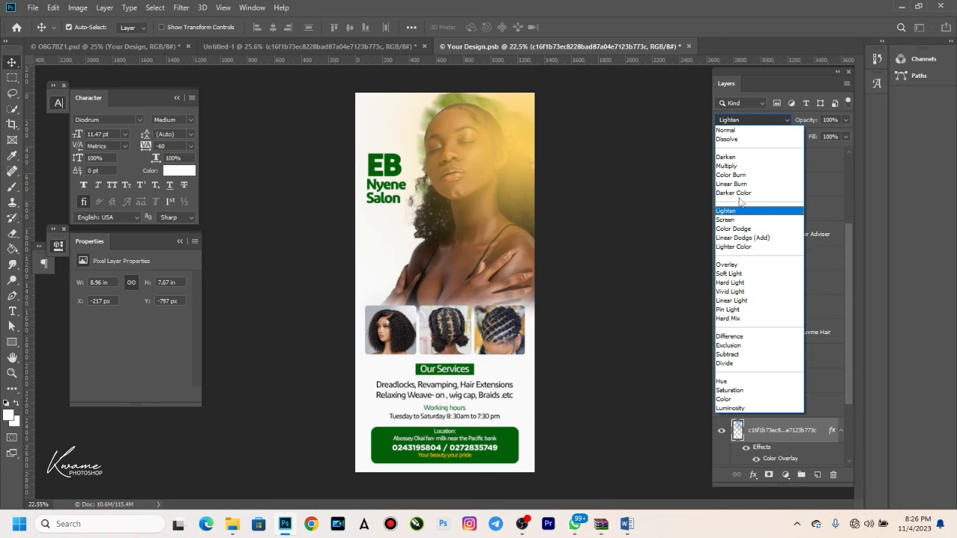
click(739, 239)
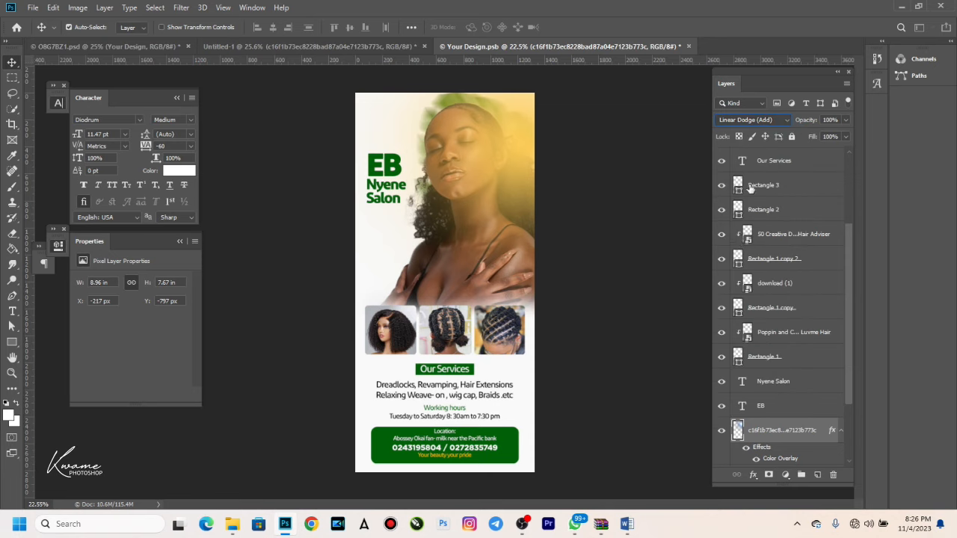
mouse_move(521, 152)
mouse_down()
mouse_move(527, 163)
mouse_move(536, 150)
mouse_move(521, 146)
mouse_up()
scroll(776, 344, down, 3)
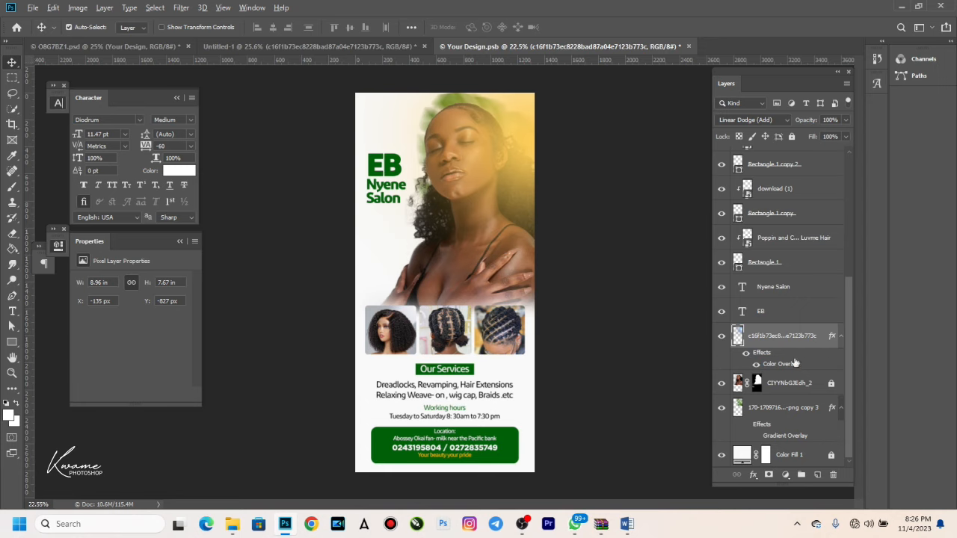
Clip the light flare to the woman's layer and adjust it over her hair, with layer opacity lowered to about 77%.
key(ctrl+alt+g)
mouse_move(511, 161)
mouse_down()
mouse_move(526, 151)
mouse_move(502, 157)
mouse_move(515, 160)
mouse_move(526, 142)
mouse_move(522, 155)
mouse_move(506, 146)
mouse_move(524, 144)
mouse_up()
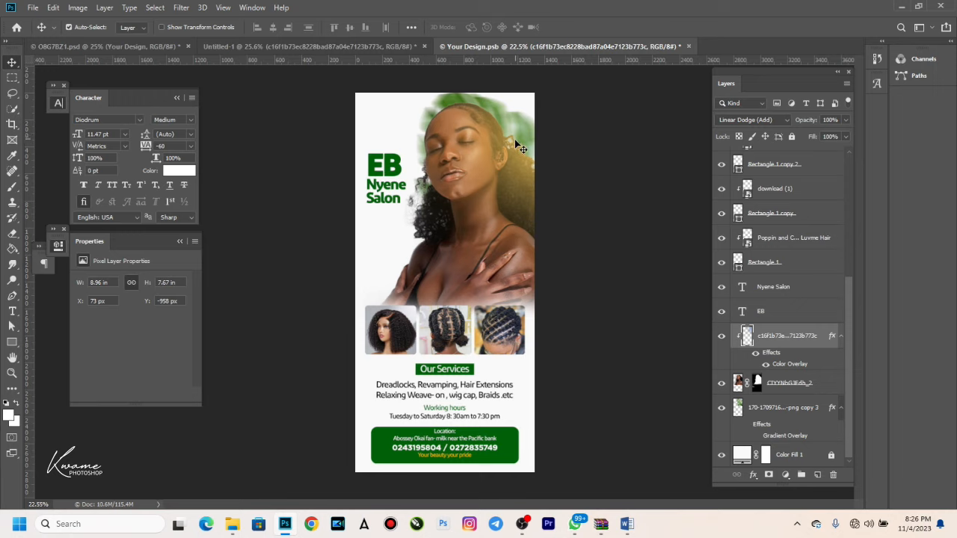
mouse_move(511, 142)
mouse_down()
mouse_move(486, 112)
mouse_move(449, 269)
mouse_move(412, 183)
mouse_move(352, 202)
mouse_move(337, 218)
mouse_move(450, 160)
mouse_move(568, 163)
mouse_move(504, 90)
mouse_move(532, 142)
mouse_move(523, 137)
mouse_move(506, 151)
mouse_up()
drag(819, 122, 799, 123)
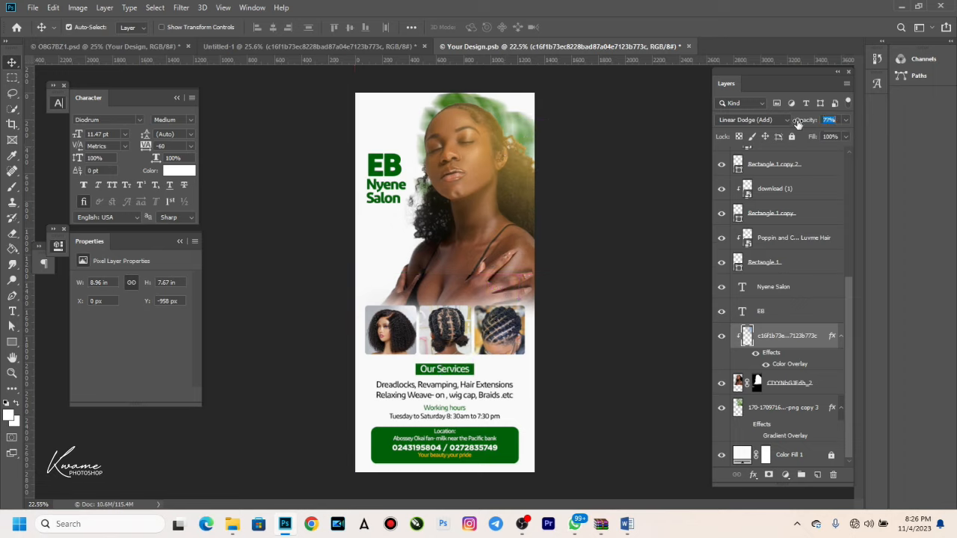
drag(513, 163, 505, 170)
Look through the FLOWERS image folder under Kwame > Help for a pink flower wallpaper to use as background texture.
click(237, 527)
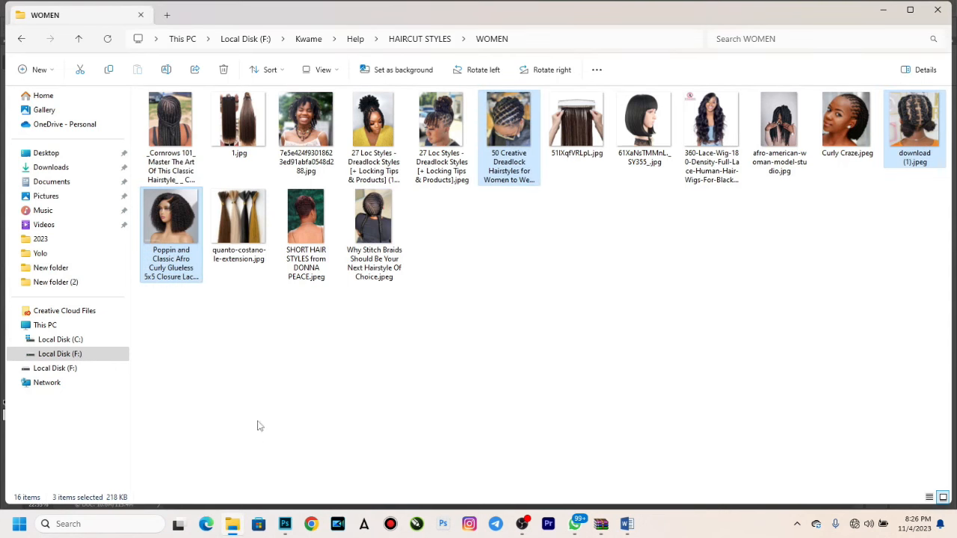
click(27, 41)
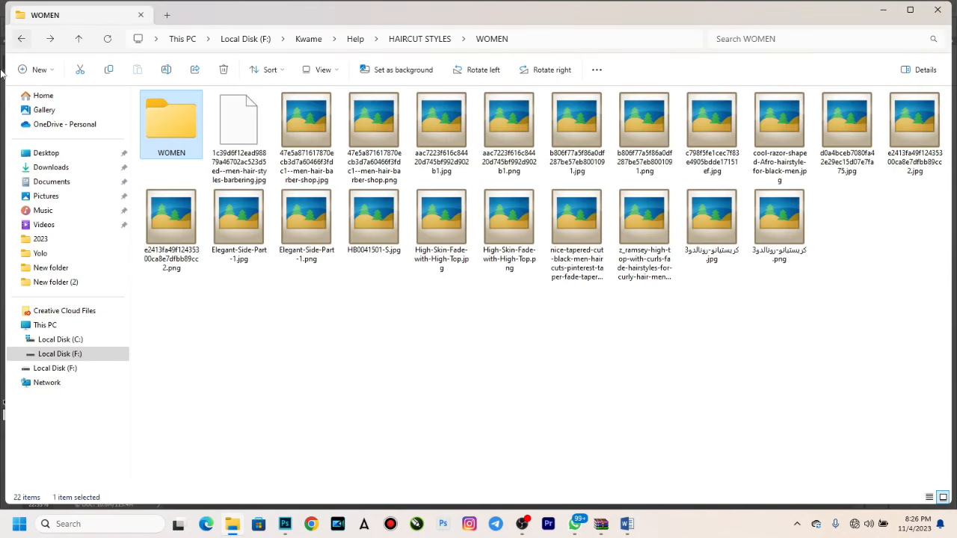
click(21, 39)
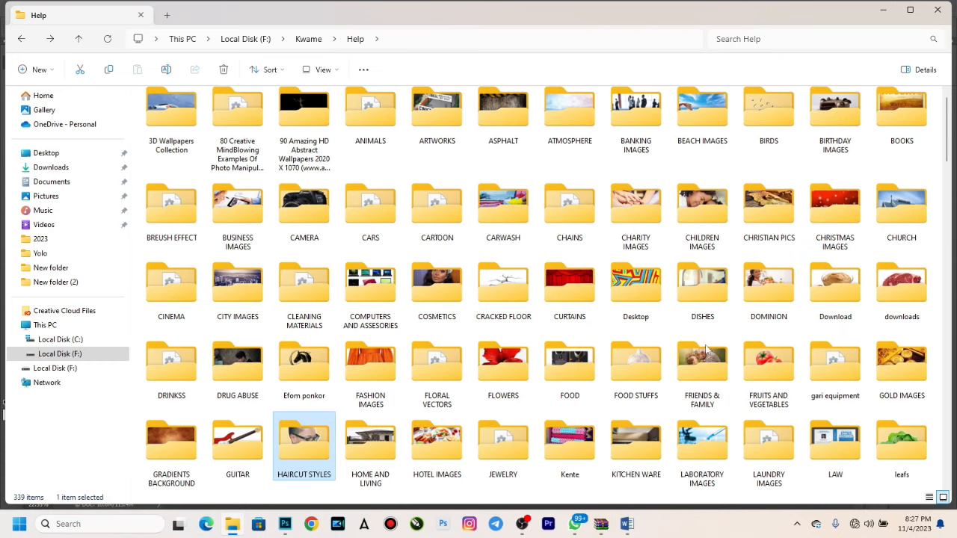
click(479, 384)
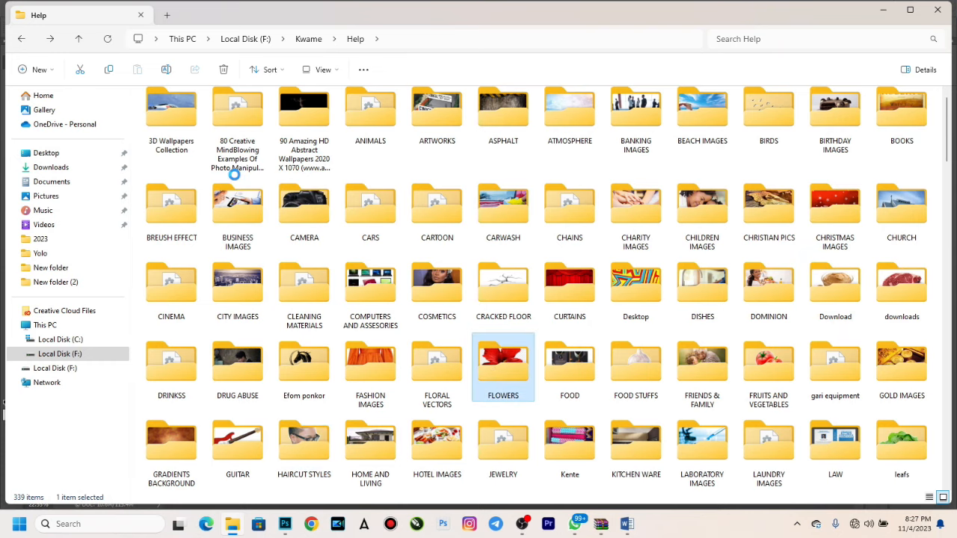
double_click(511, 371)
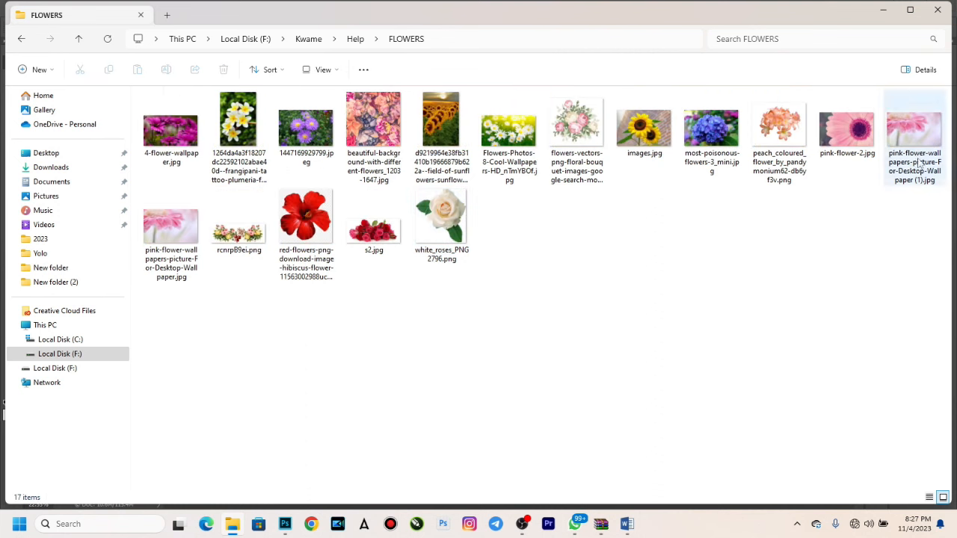
click(922, 145)
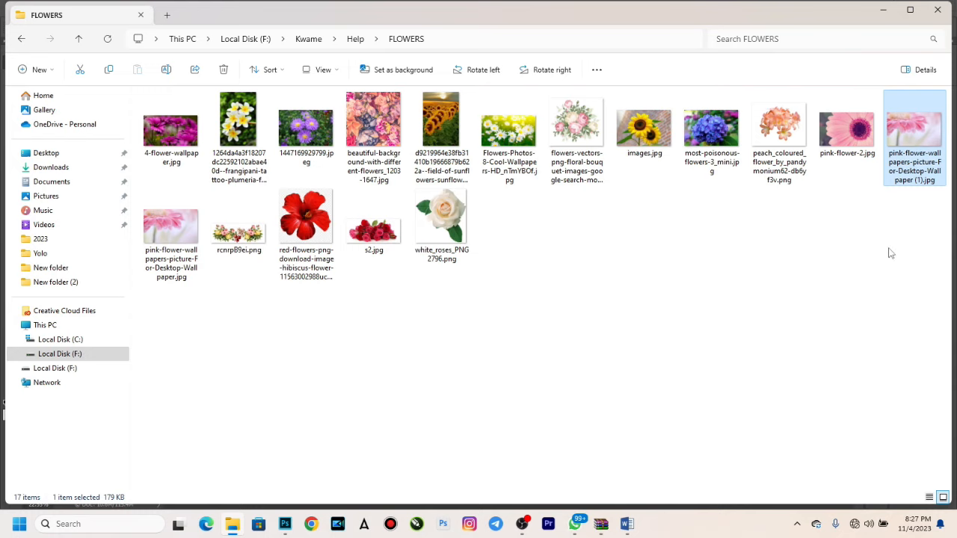
click(884, 11)
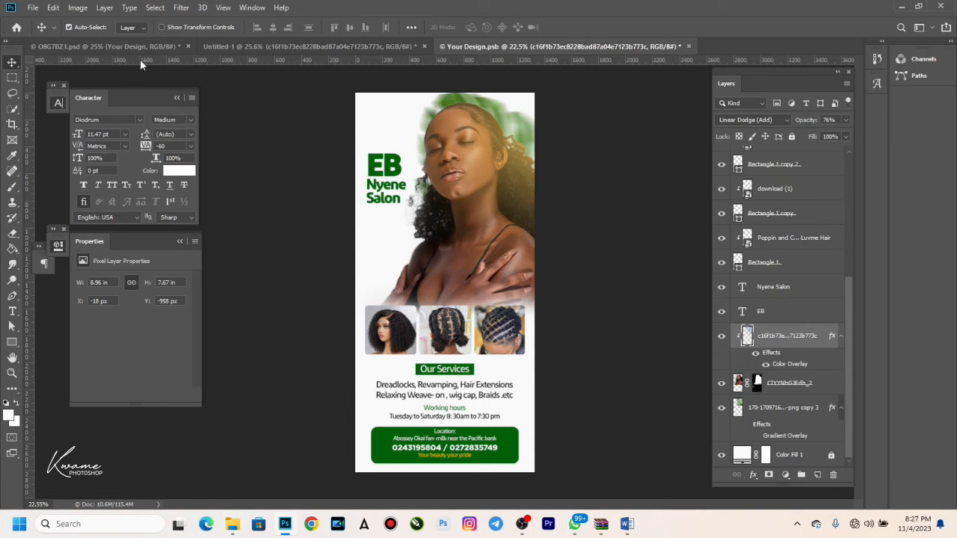
Start placing an embedded image directly above the Color Fill 1 layer and browse to Local Disk (F:) in an enlarged file dialog.
click(789, 454)
click(34, 7)
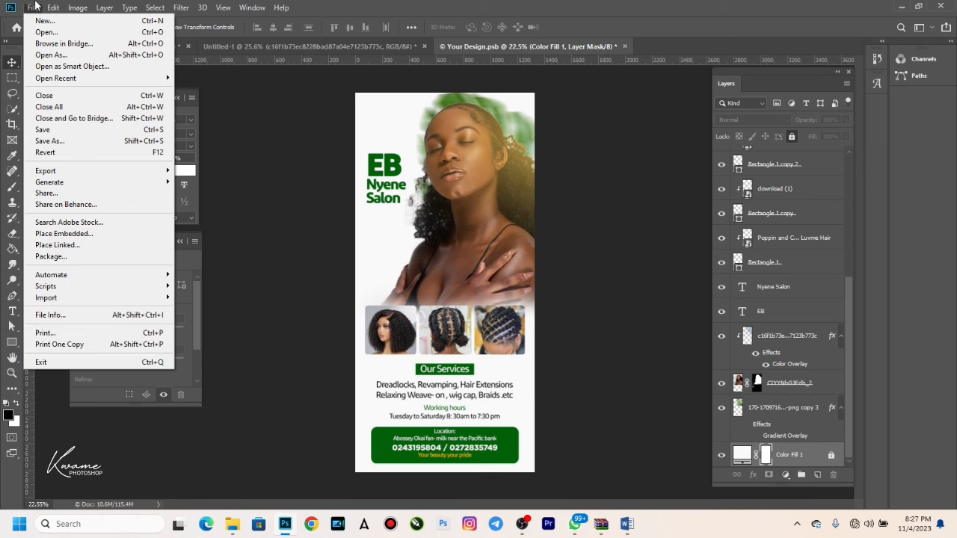
click(61, 234)
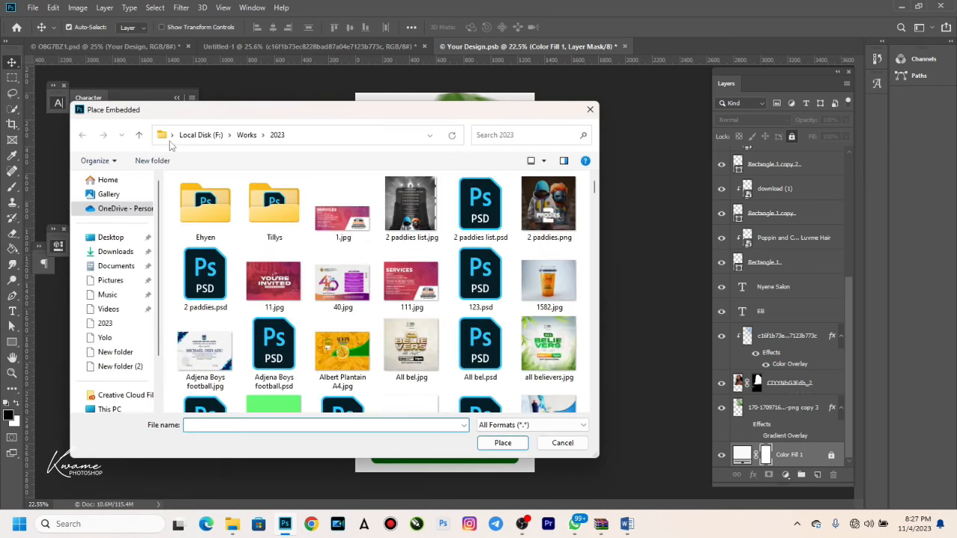
scroll(113, 238, down, 1)
click(116, 234)
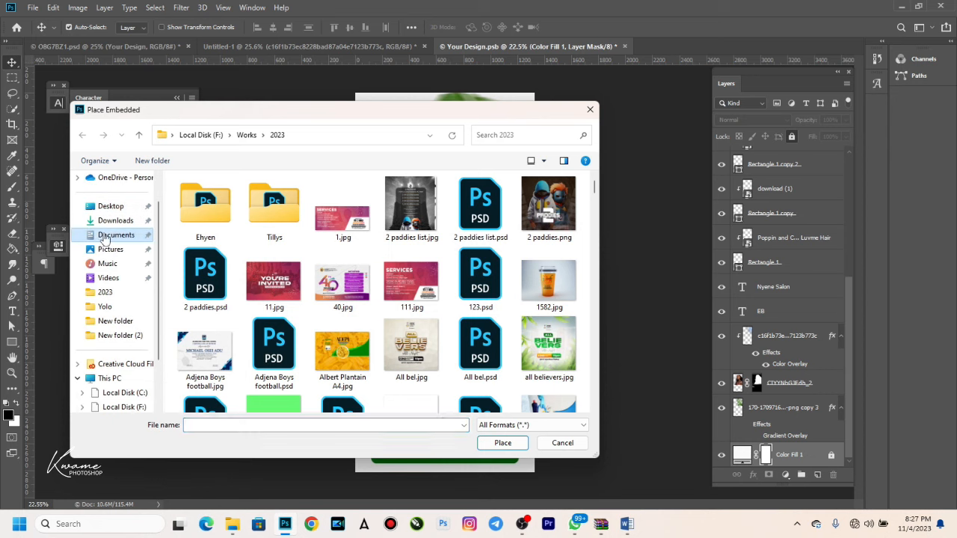
click(110, 207)
click(101, 378)
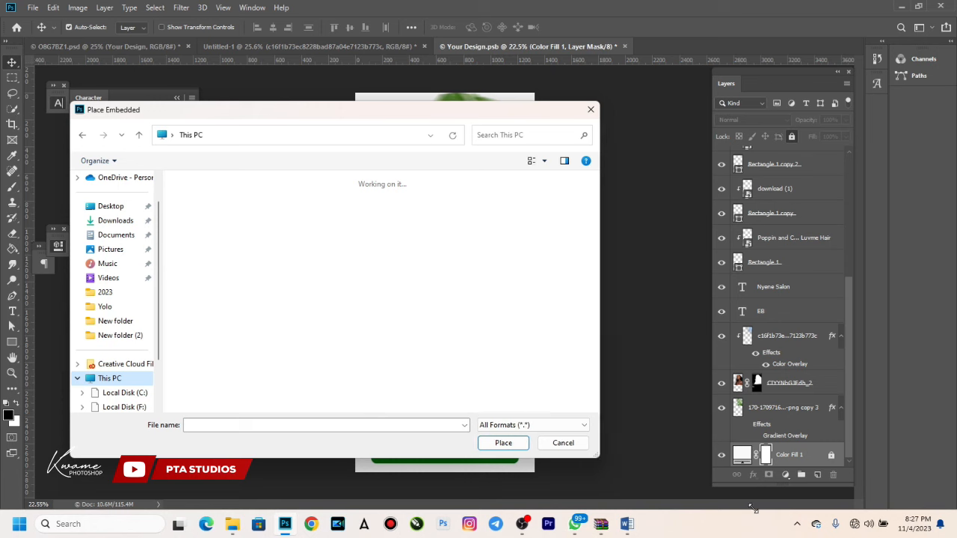
drag(595, 451, 754, 509)
drag(414, 109, 433, 28)
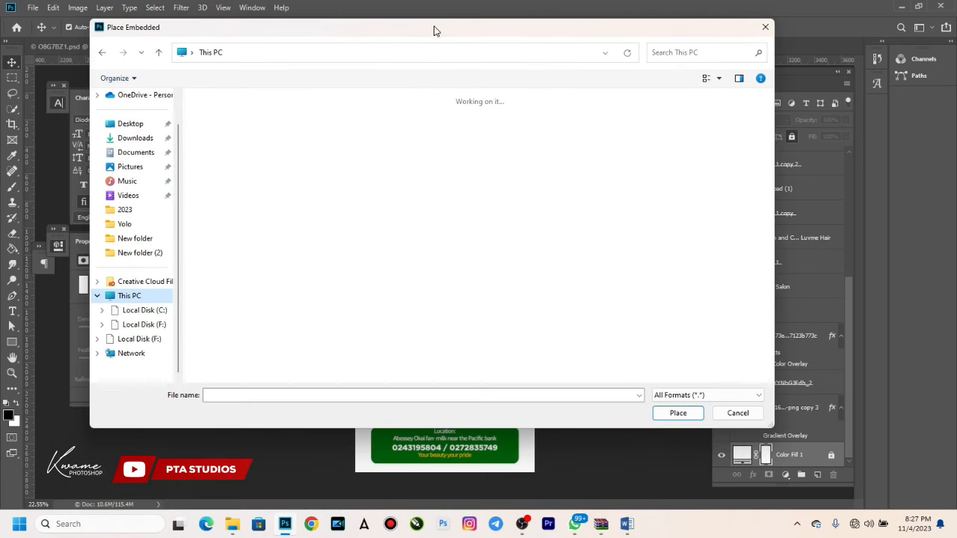
click(414, 137)
key(Return)
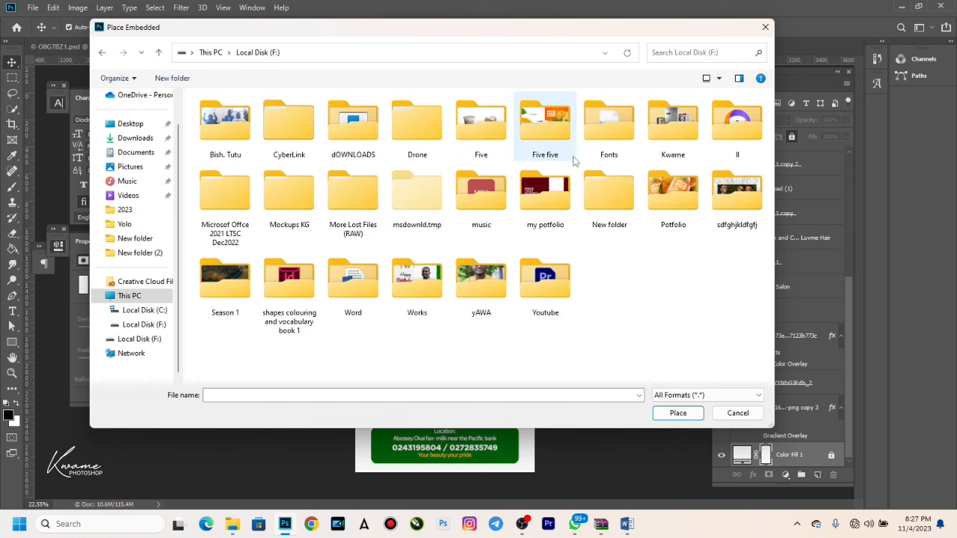
Place pink-flower-wallpapers-picture-For-Desktop-Wallpaper.jpg from the Kwame > Help > FLOWERS folder into the banner.
double_click(679, 141)
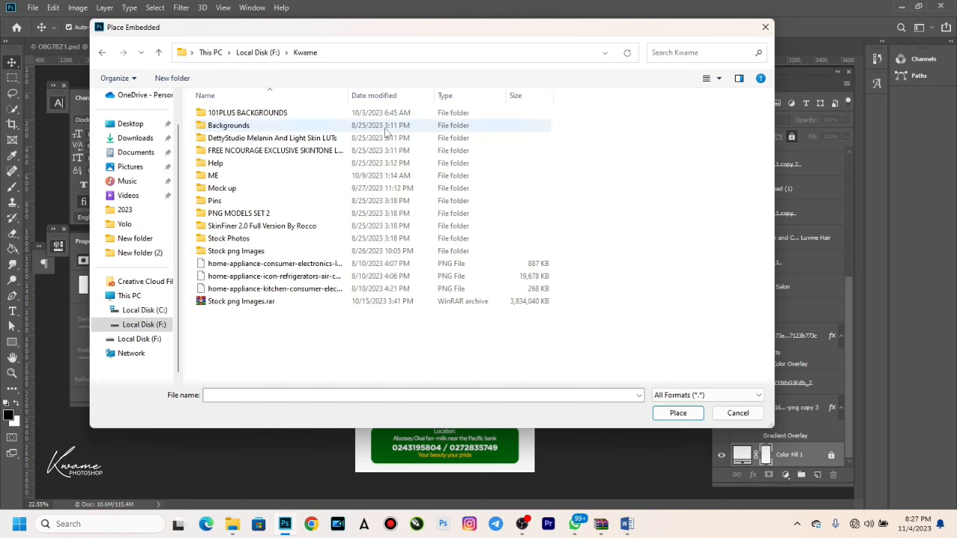
double_click(238, 165)
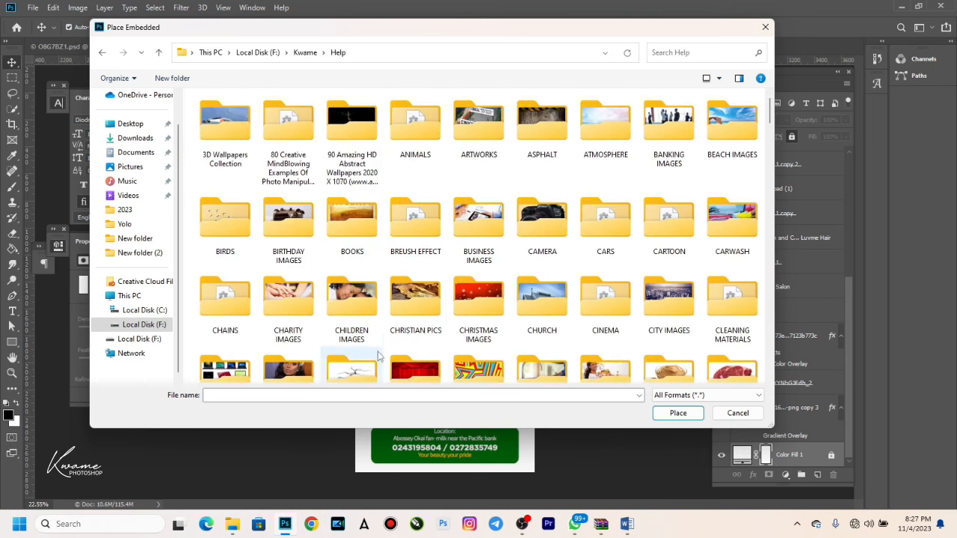
scroll(406, 363, down, 1)
scroll(404, 363, down, 5)
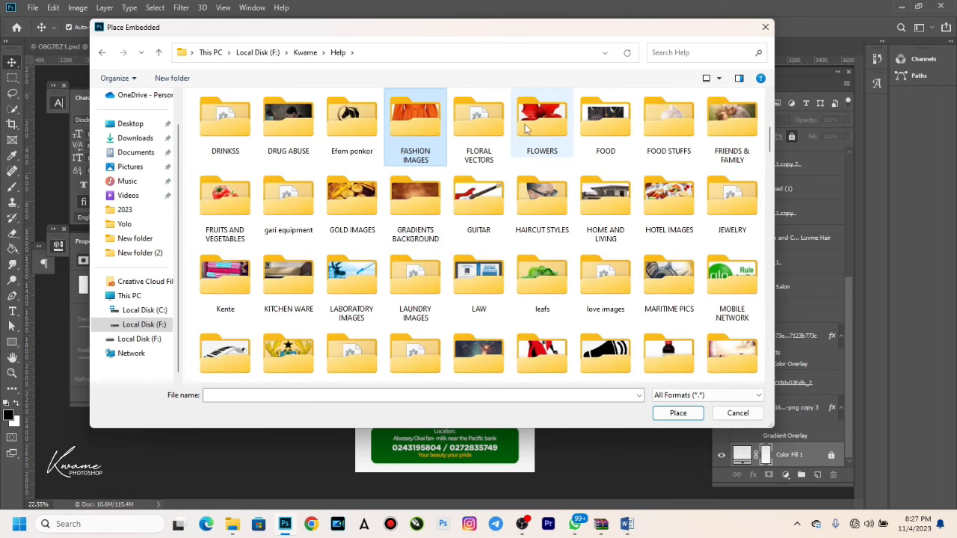
key(Return)
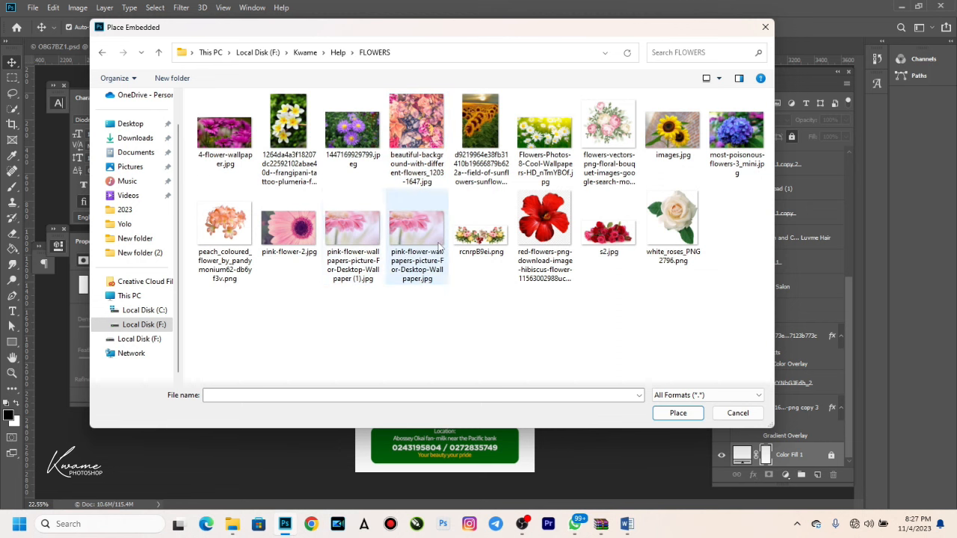
double_click(434, 245)
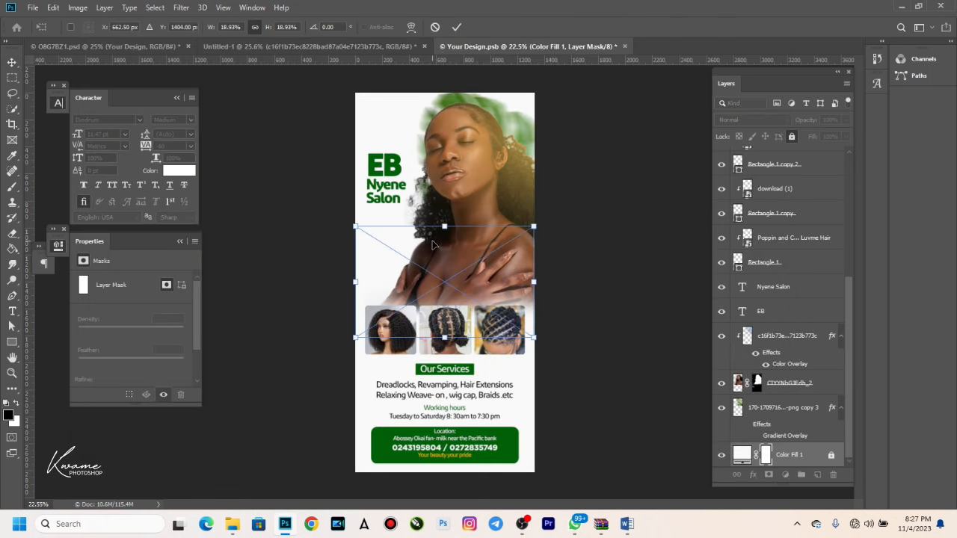
Scale the placed flower image to about 85% so it covers the whole banner, positioned at about X -2693, Y -287 px.
drag(448, 225, 445, 37)
drag(431, 334, 433, 537)
drag(479, 238, 432, 252)
key(Return)
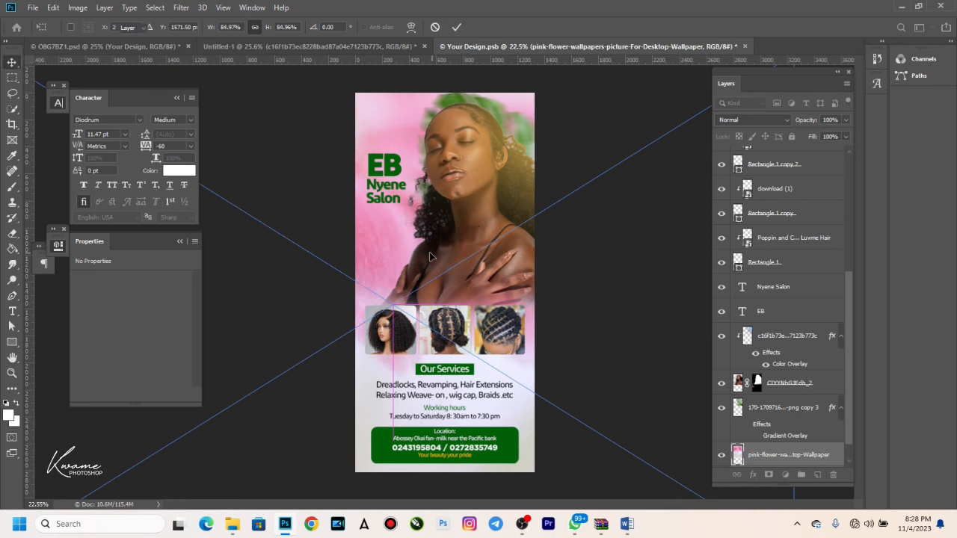
Blend the flower layer in Luminosity mode at 31% opacity and shift it to about X -1892, Y -193 px.
click(750, 118)
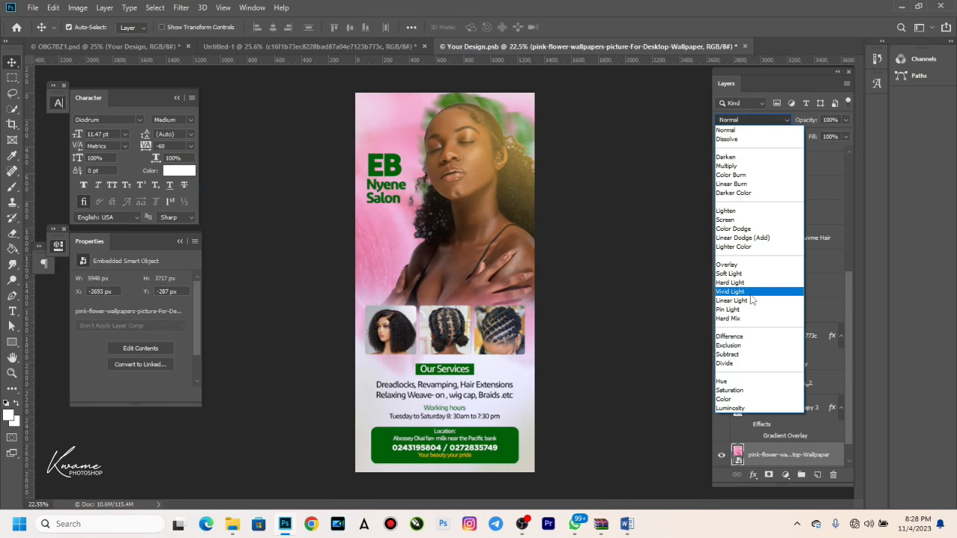
click(738, 409)
drag(812, 120, 771, 123)
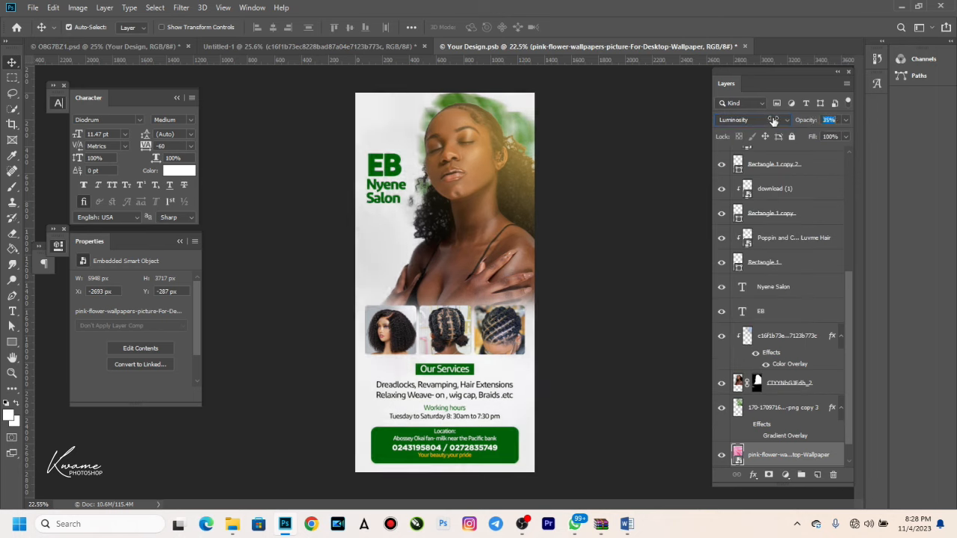
drag(396, 231, 494, 258)
drag(790, 122, 808, 125)
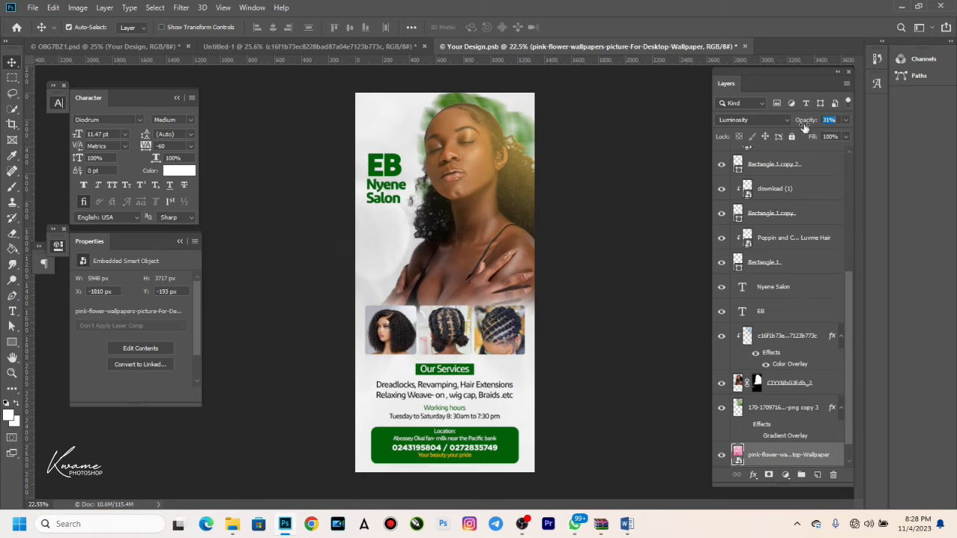
drag(404, 276, 378, 258)
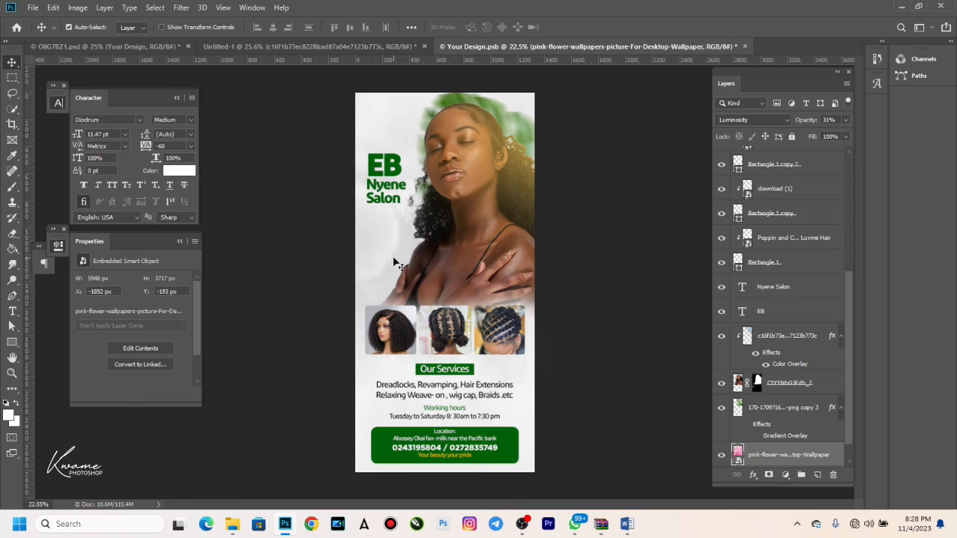
Save the banner smart object and inspect the updated design in the roll-up mockup document.
key(ctrl+s)
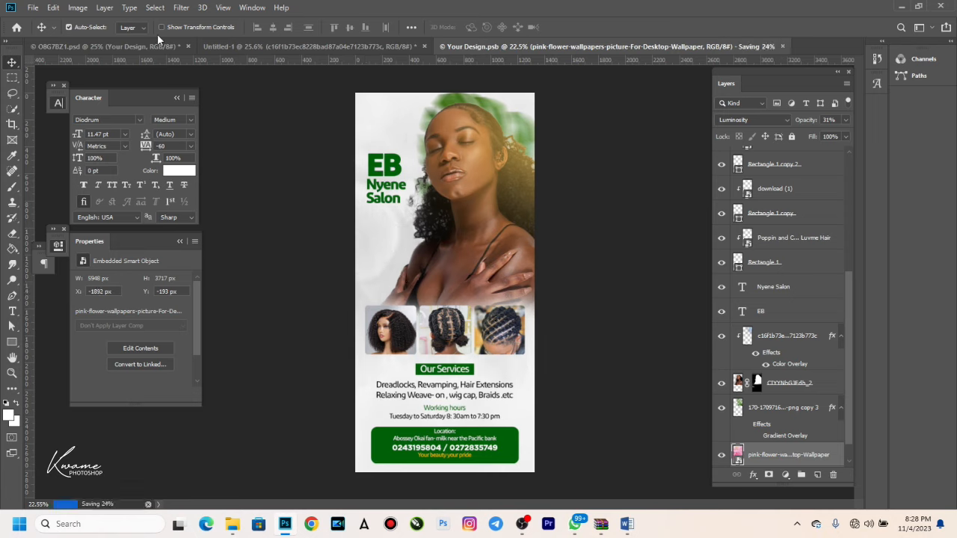
key(ctrl+Tab)
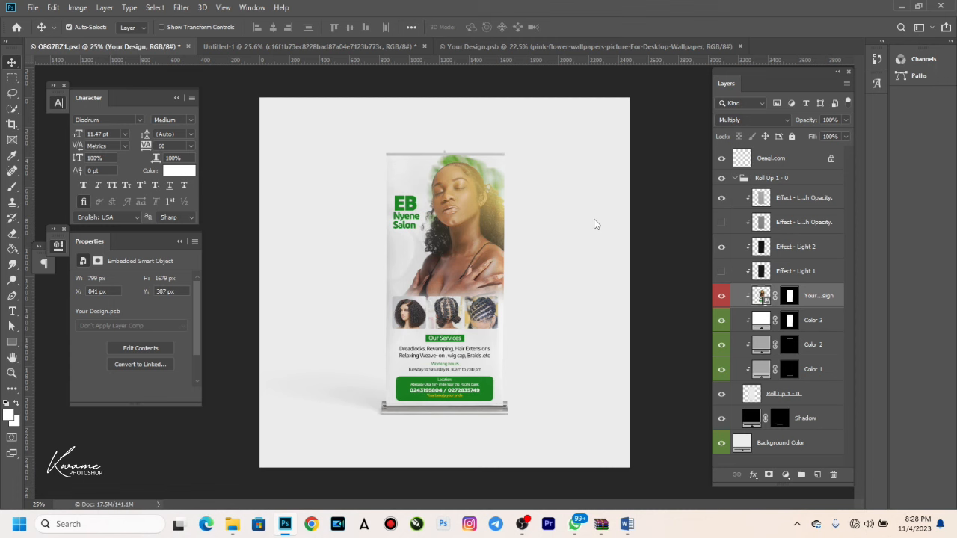
scroll(553, 270, up, 3)
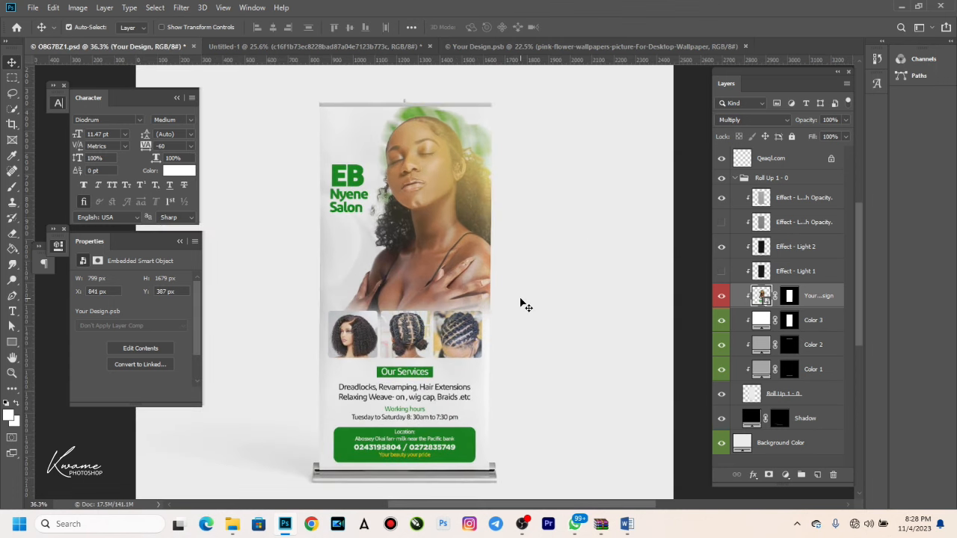
scroll(527, 306, down, 2)
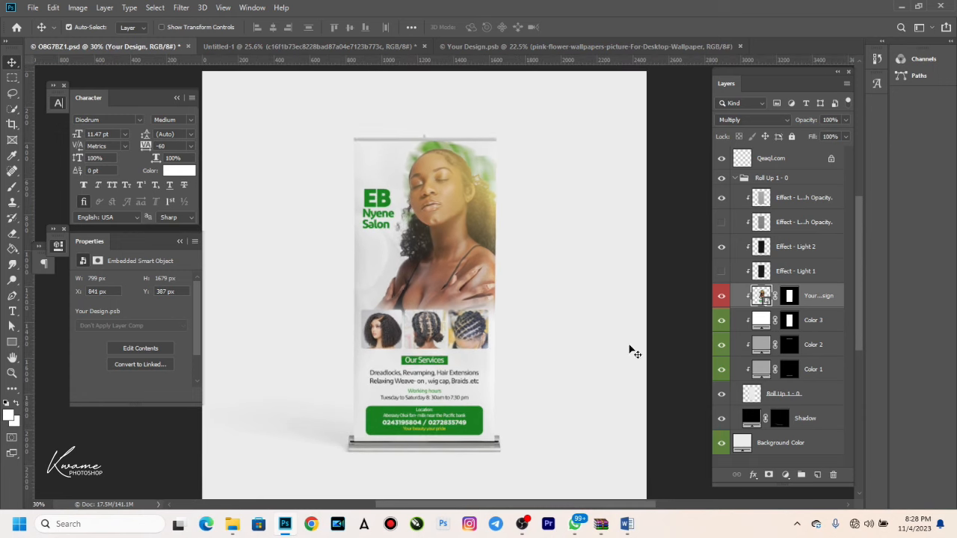
scroll(751, 369, down, 1)
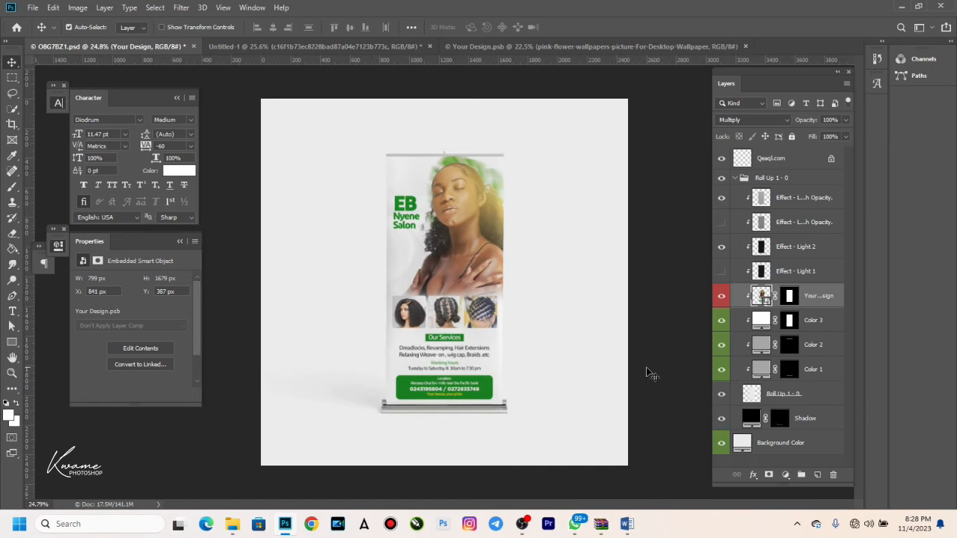
scroll(442, 459, up, 2)
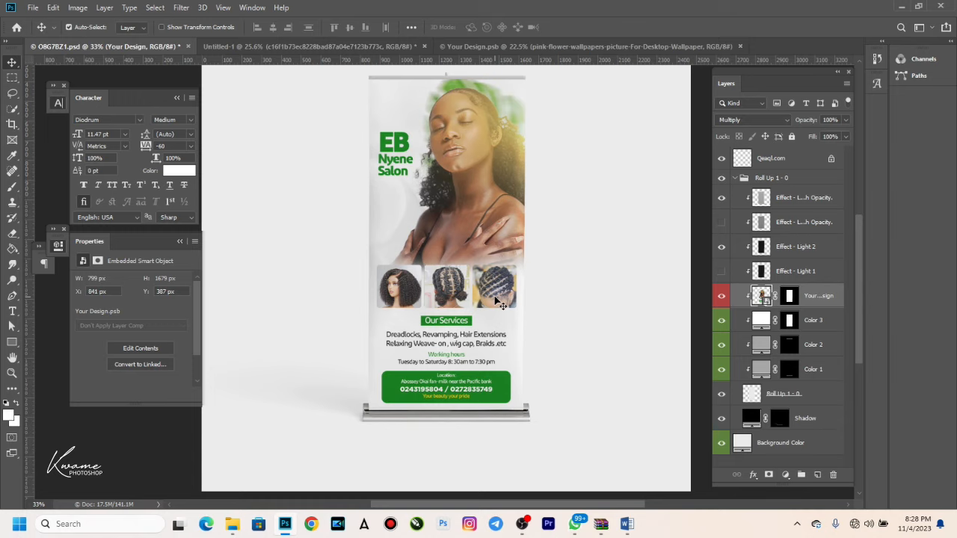
drag(483, 188, 479, 234)
scroll(480, 240, down, 2)
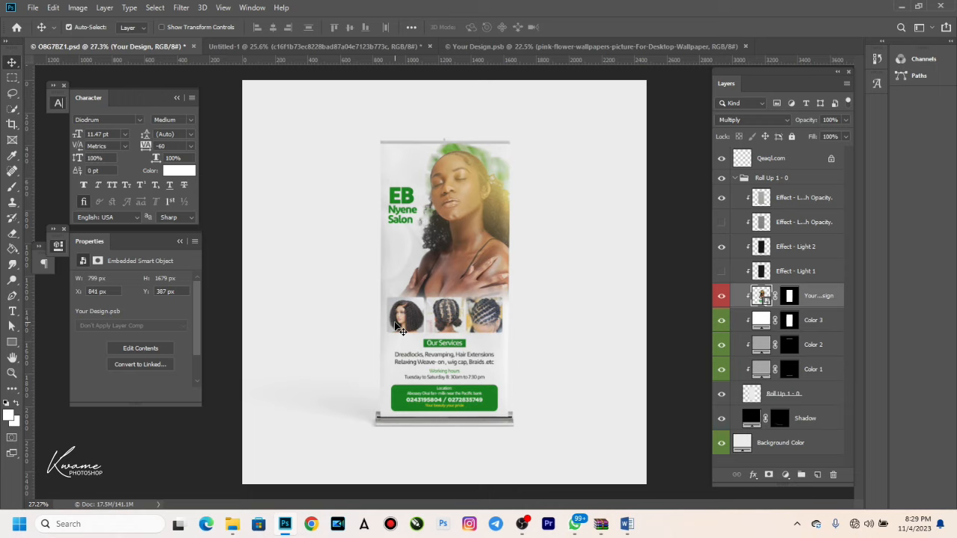
click(745, 443)
double_click(744, 443)
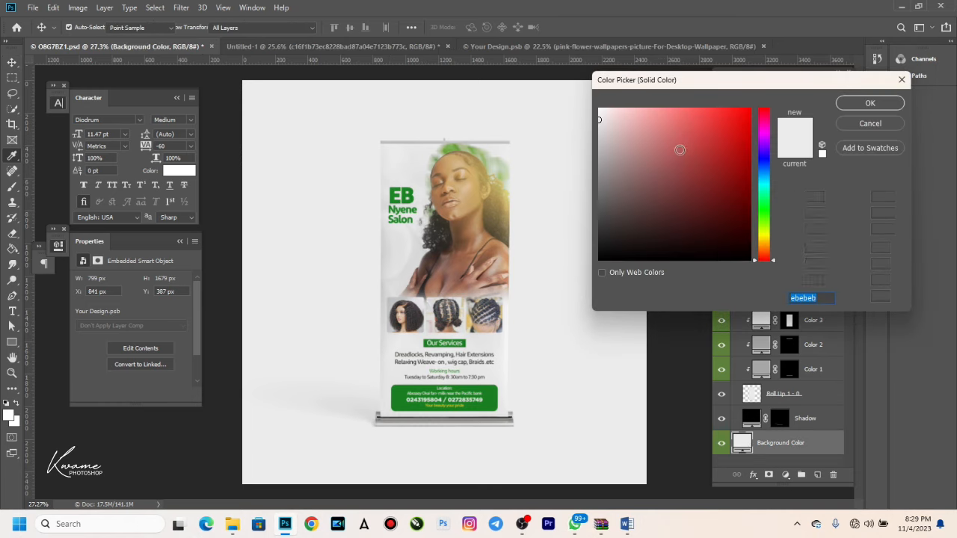
drag(639, 140, 588, 141)
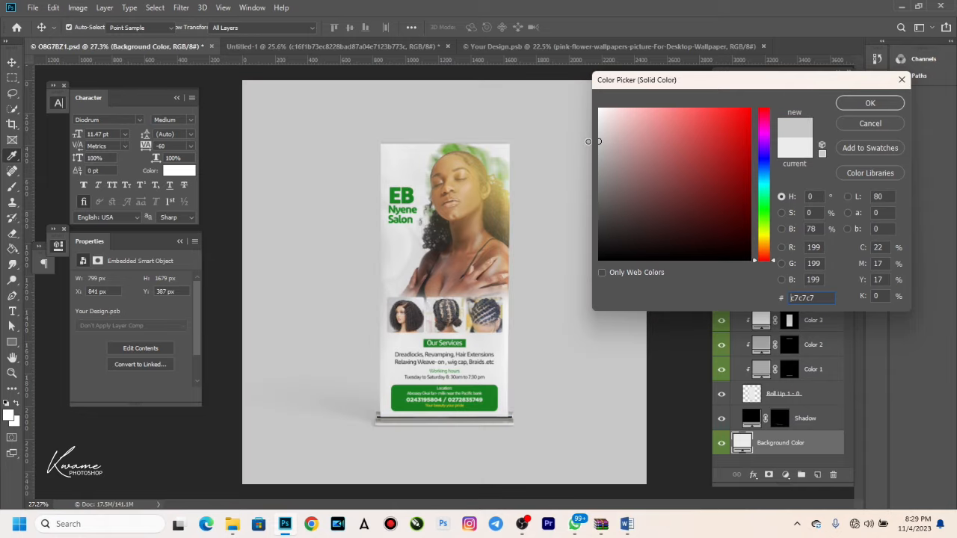
click(871, 124)
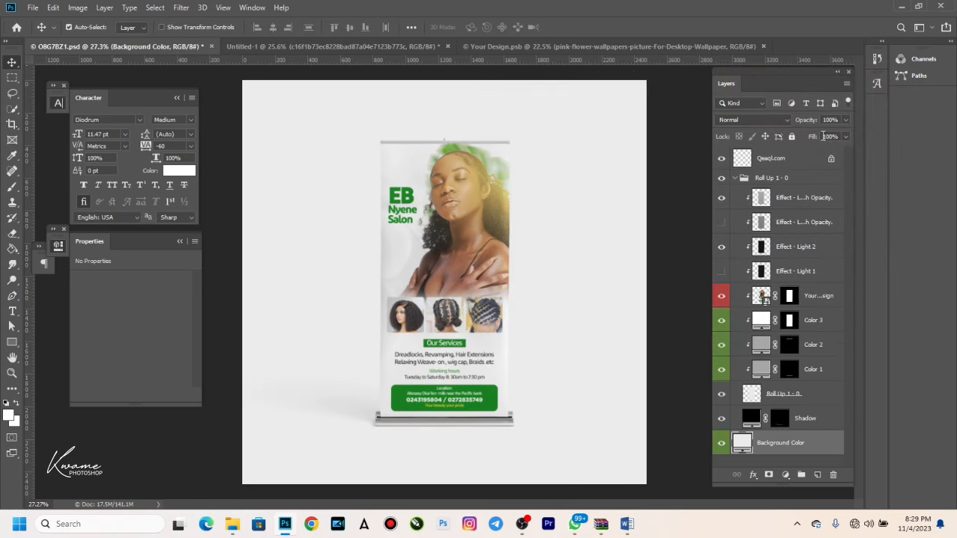